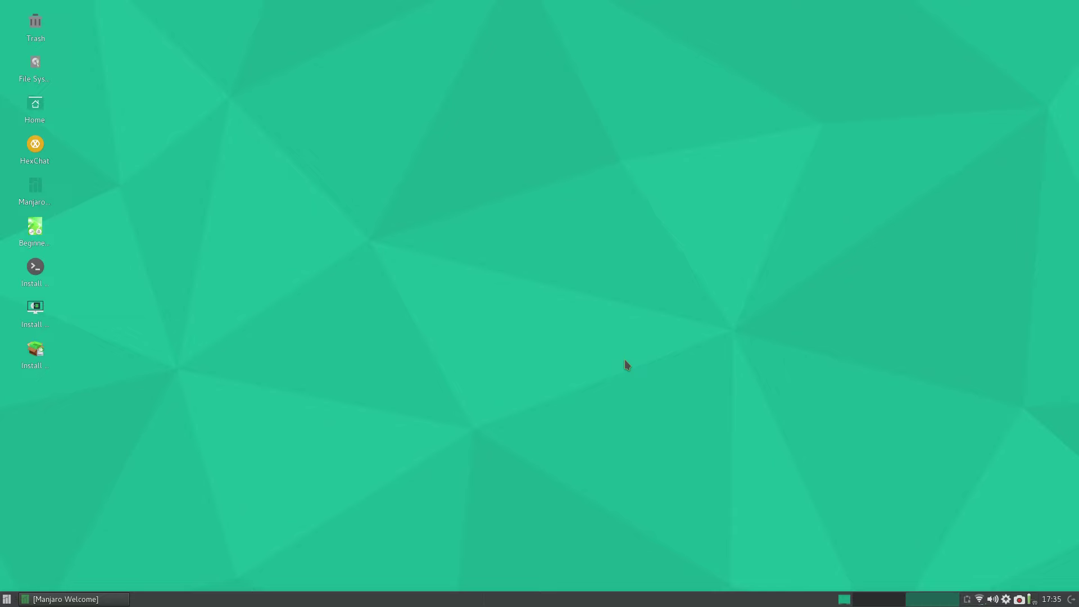
- Slide open the drop-down terminal with F12 at a home-folder shell prompt
key(F12)
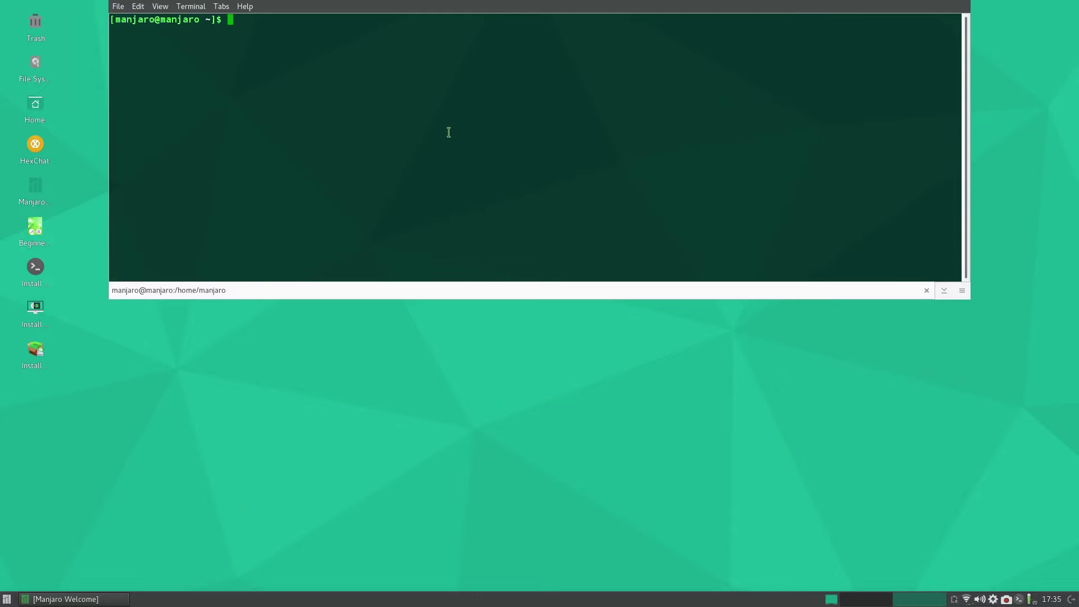
- Switch to root with su and launch GParted on /dev/sdb
text(su)
key(Return)
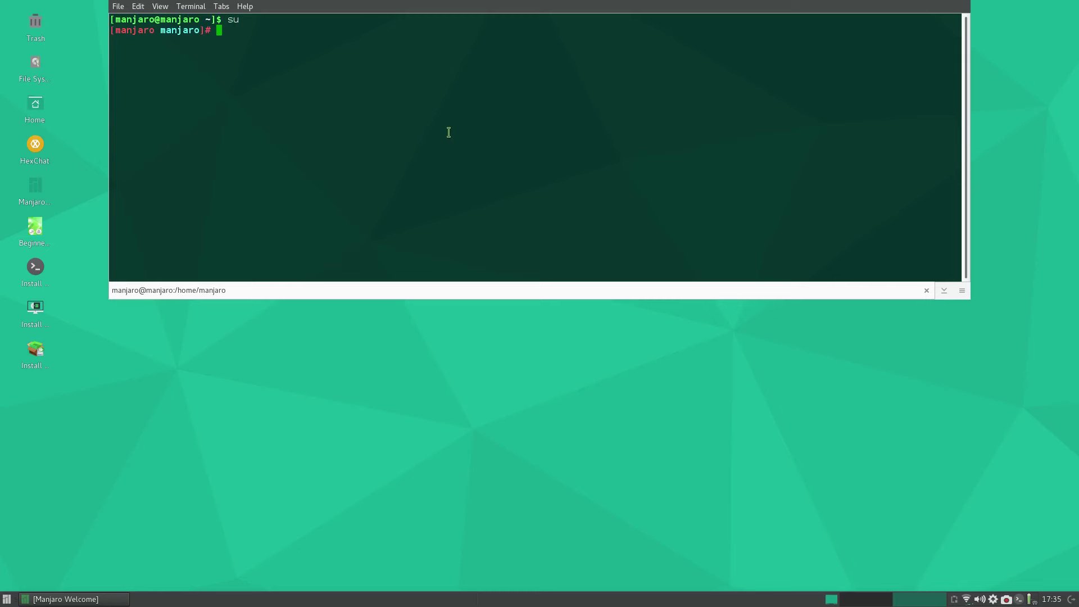
text(gpar)
key(BackSpace)
key(BackSpace)
key(BackSpace)
text(parted)
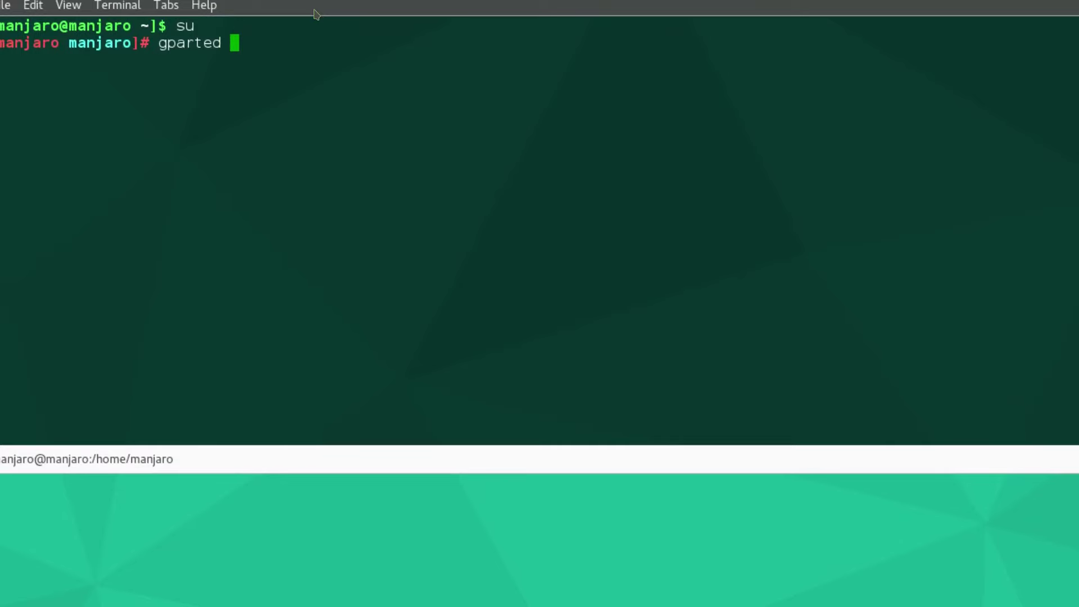
text( /dev/sd)
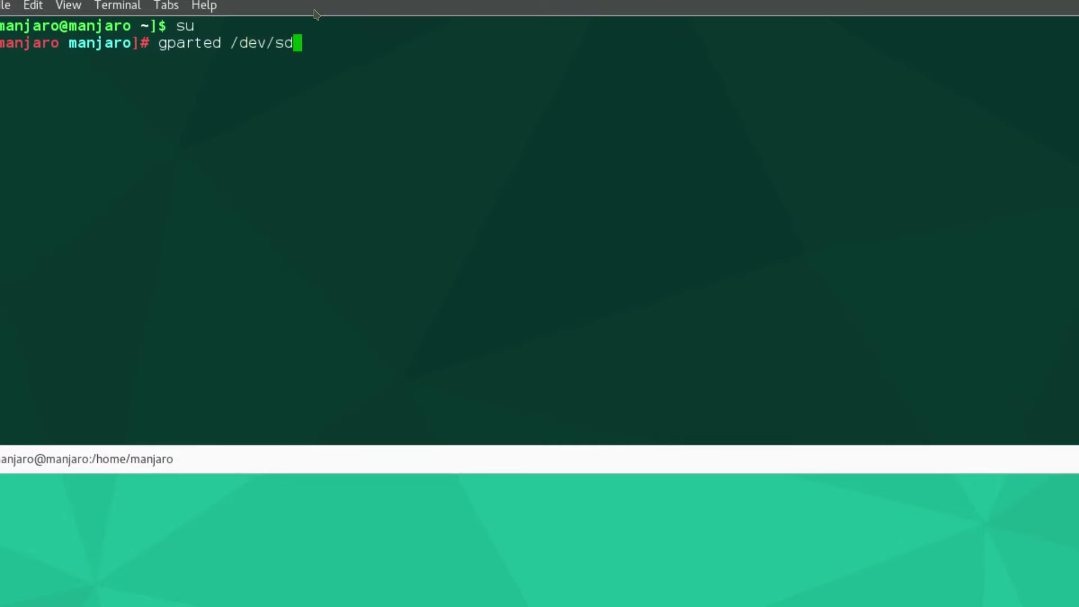
text(b)
key(Return)
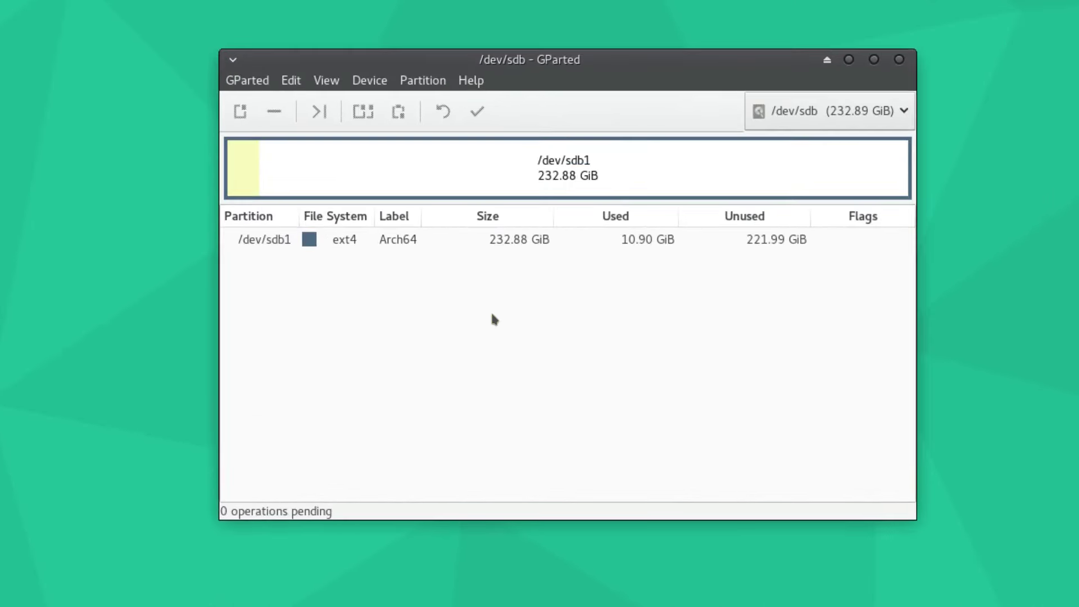
- Select the 232.88 GiB ext4 /dev/sdb1 partition in GParted, toggling the drop-down terminal
click(473, 274)
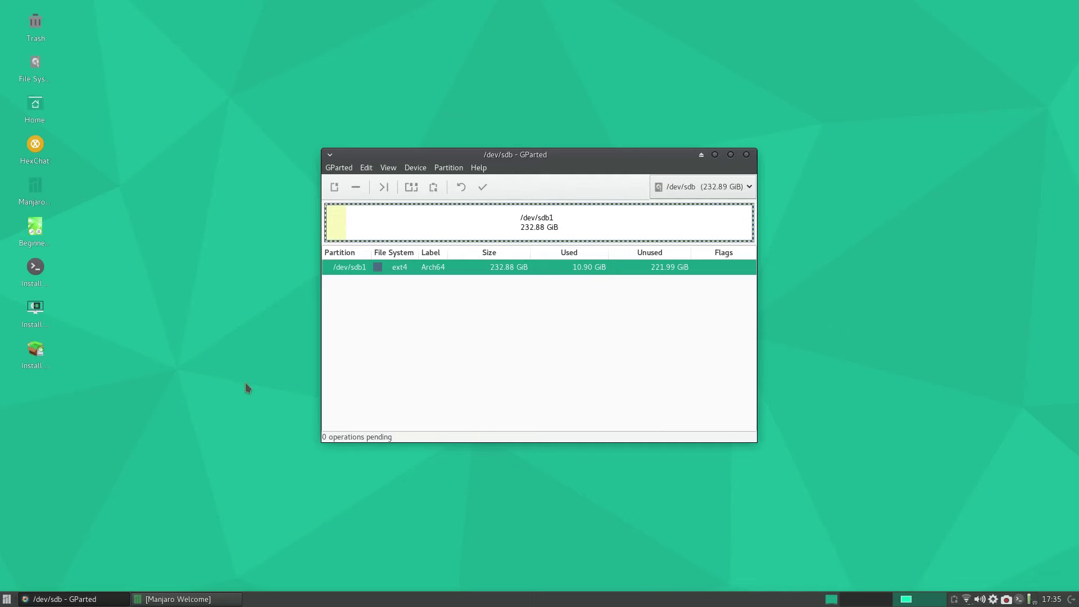
key(F12)
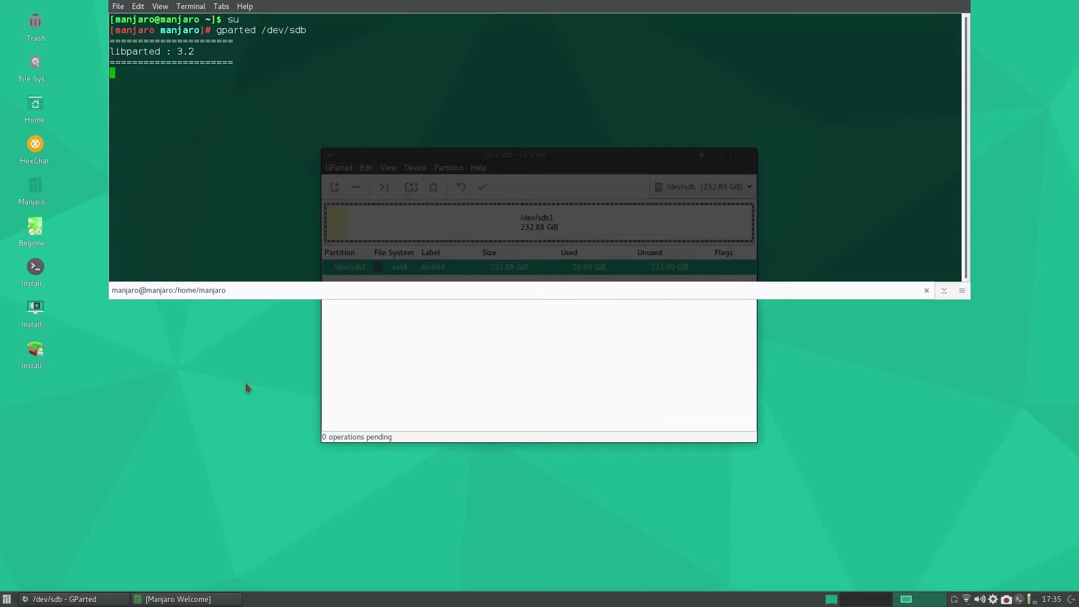
click(498, 387)
- Close GParted and bring back the drop-down terminal with an empty prompt
key(ctrl+q)
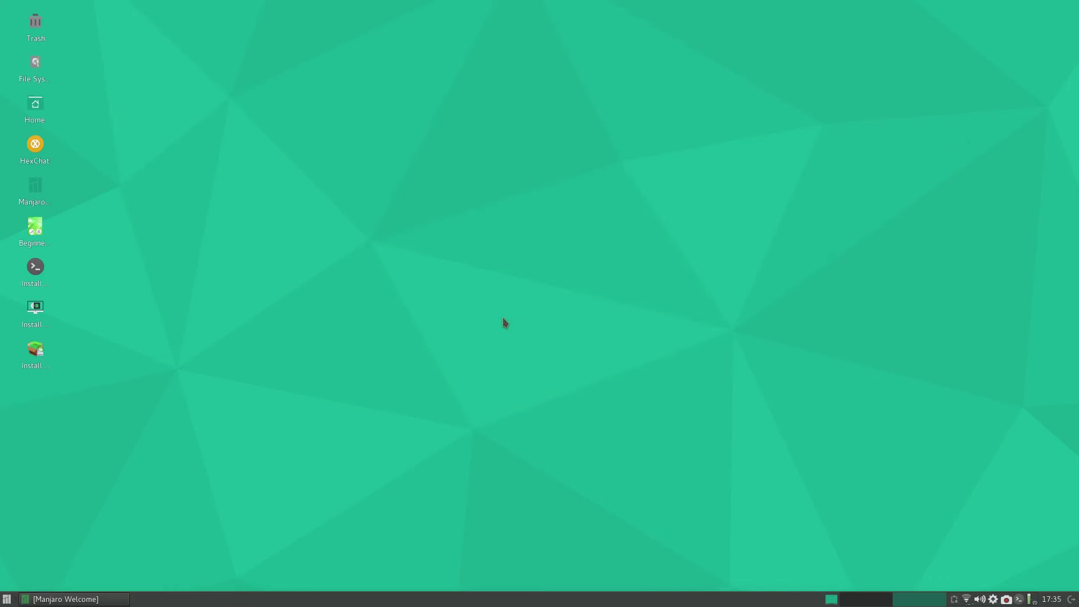
key(F12)
key(BackSpace)
key(BackSpace)
key(BackSpace)
key(BackSpace)
key(BackSpace)
key(BackSpace)
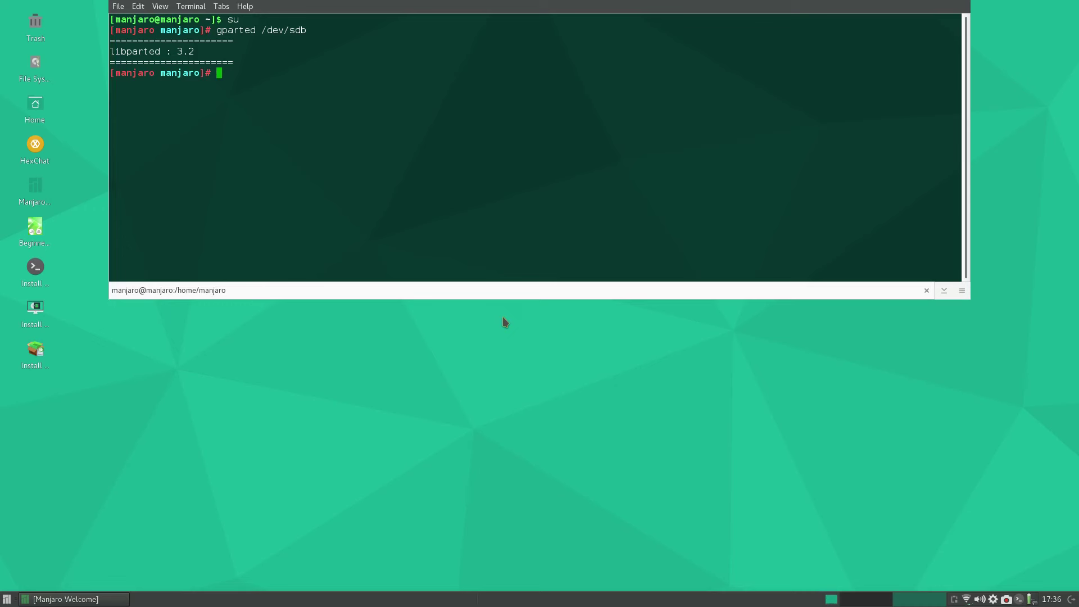
- Install clonezilla with pacman -S clonezilla, then clear the screen and type clonezilla
text(pacman)
key(Tab)
key(Tab)
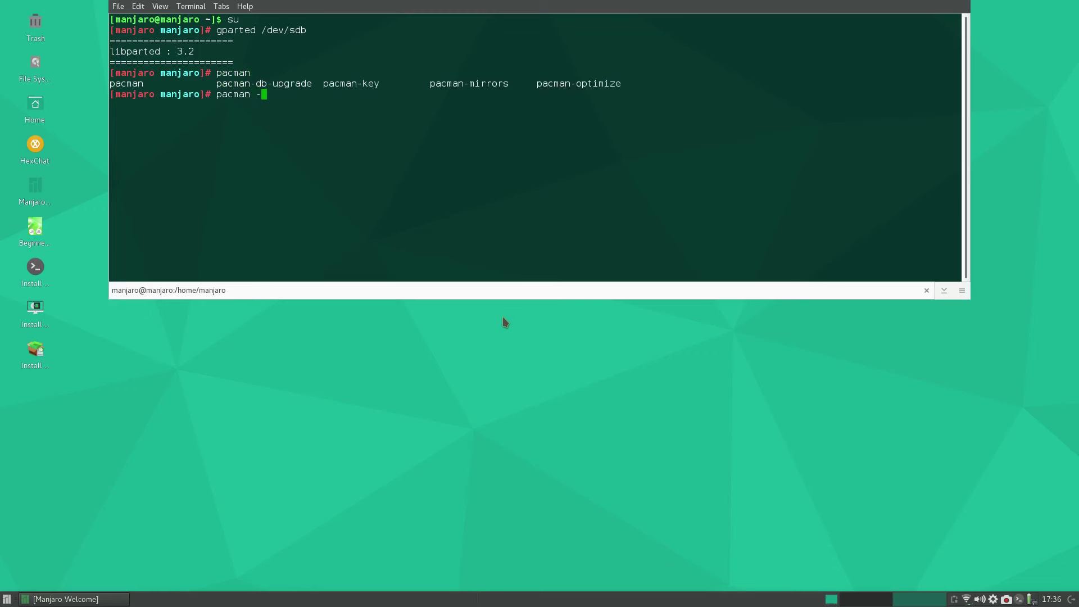
text(-S clonezilla)
key(Return)
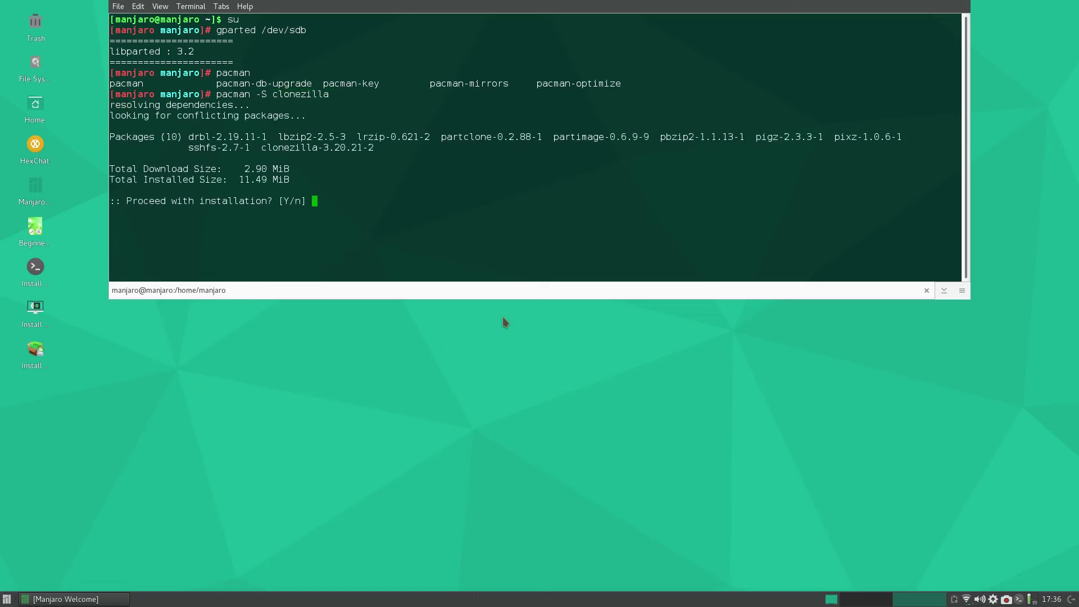
key(Return)
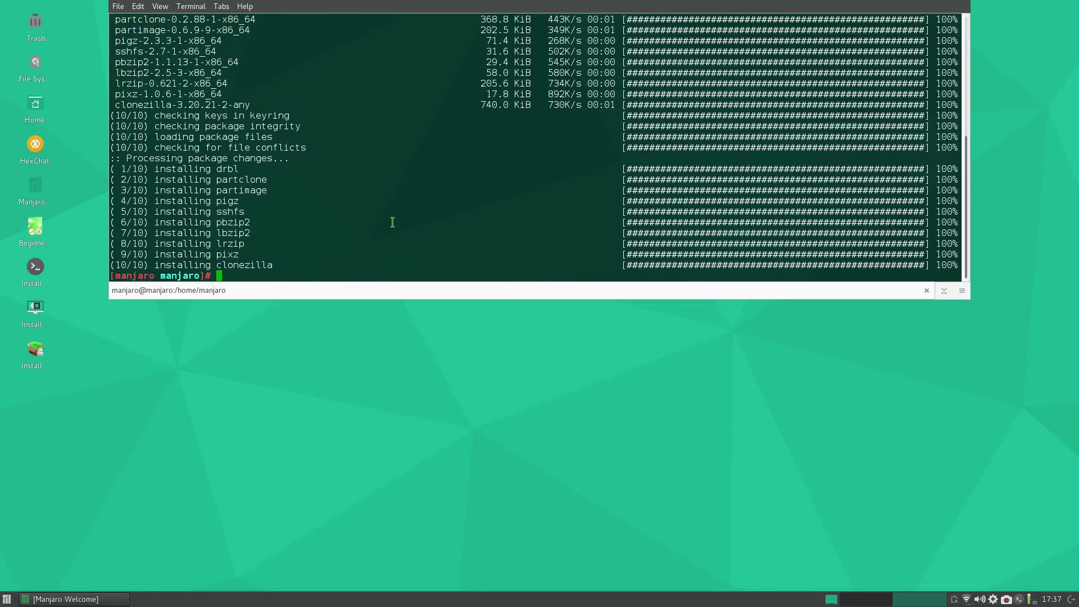
key(ctrl+l)
text(clonezilla)
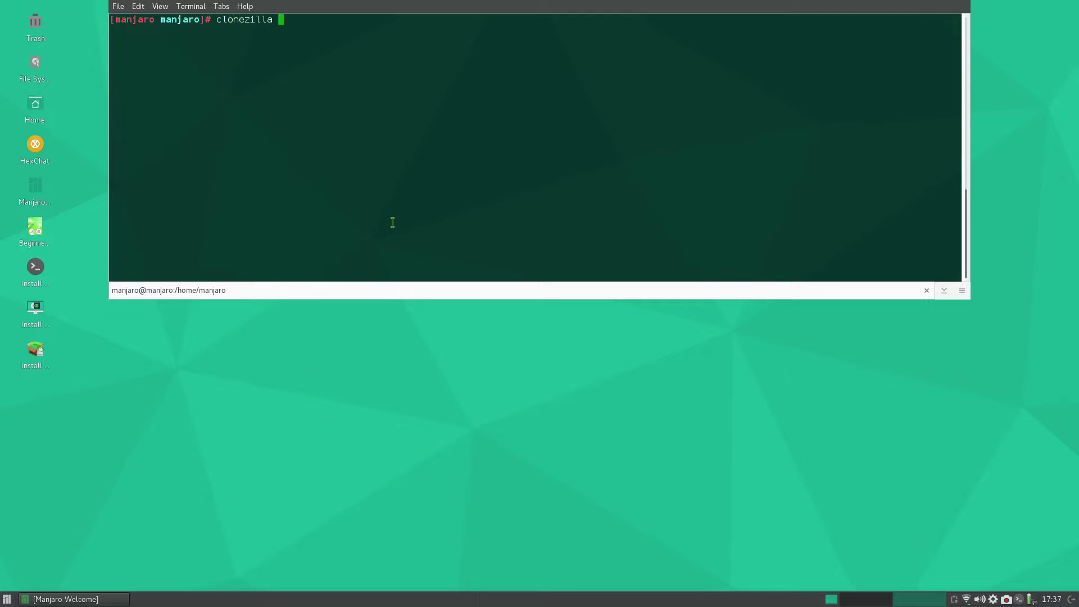
- Start Clonezilla in device-image mode with local partition sdd1 mounted as /home/partimag
key(Return)
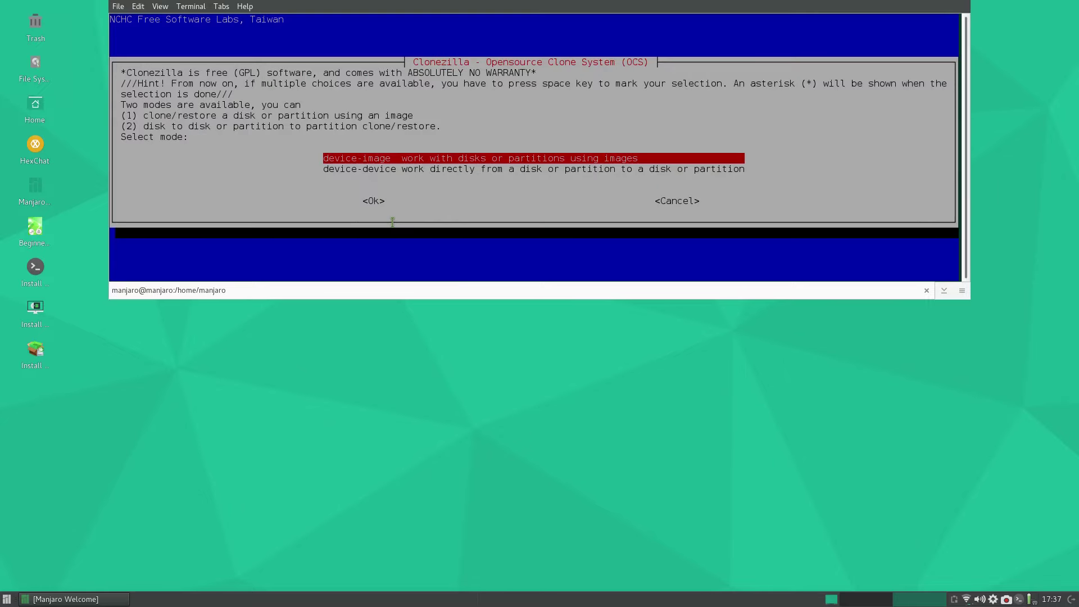
key(Return)
key(Return)
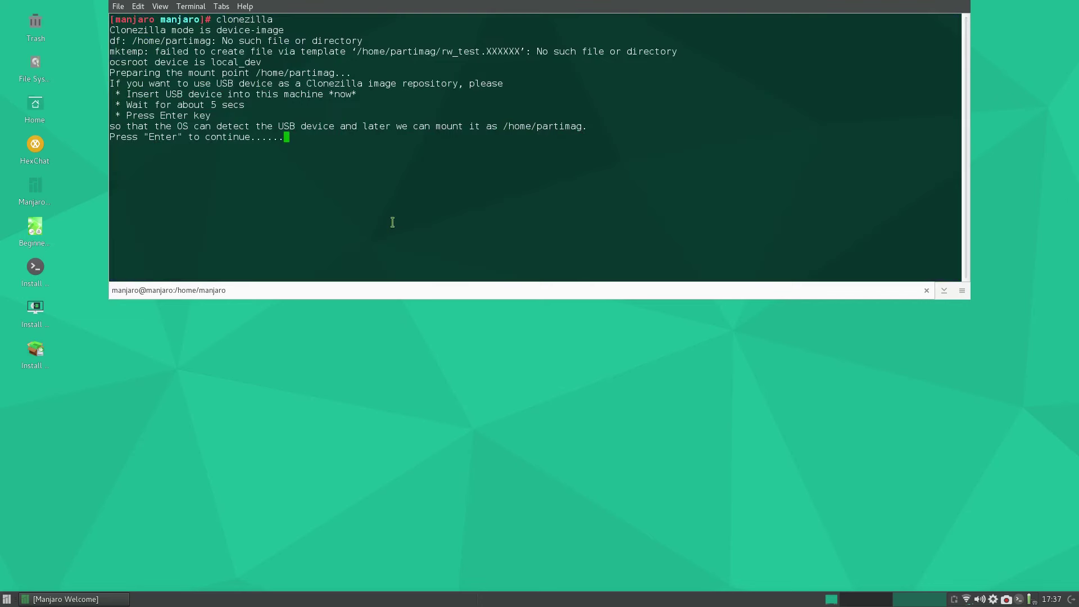
key(Return)
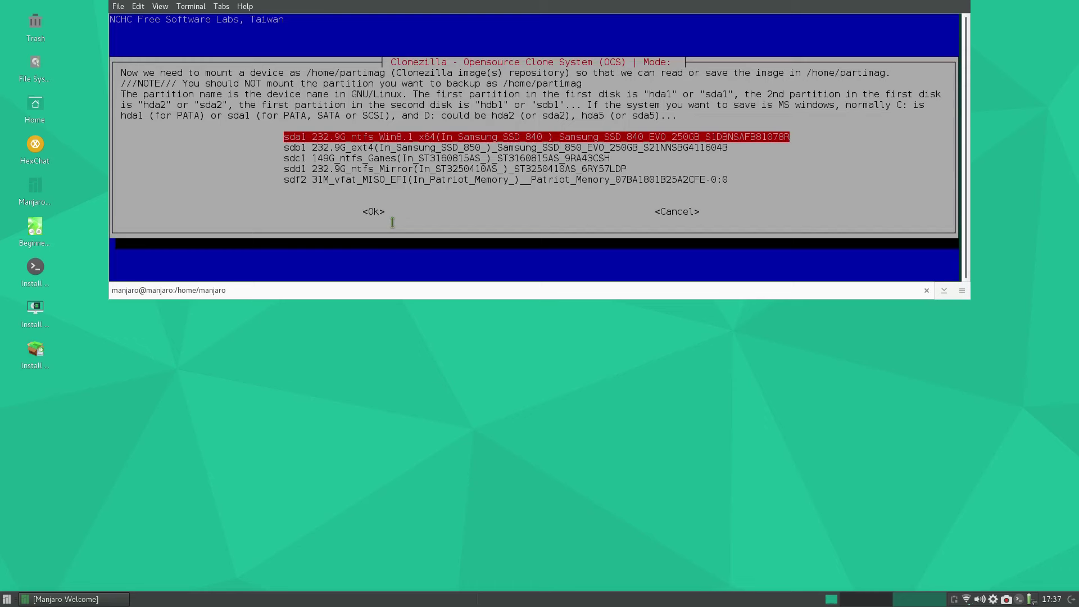
key(Down)
key(Down)
key(Down)
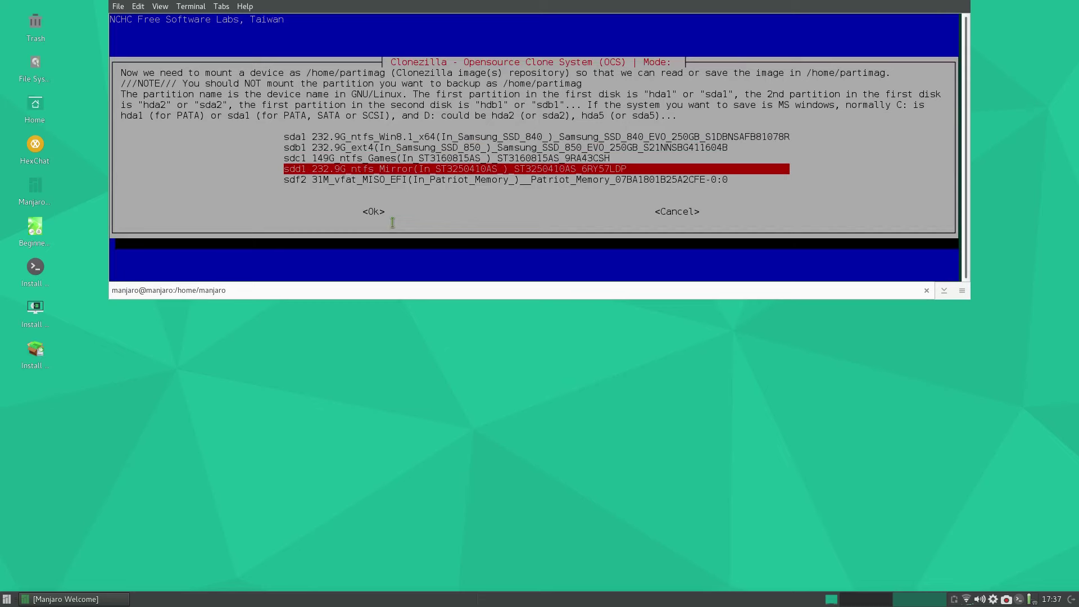
key(Return)
key(Return)
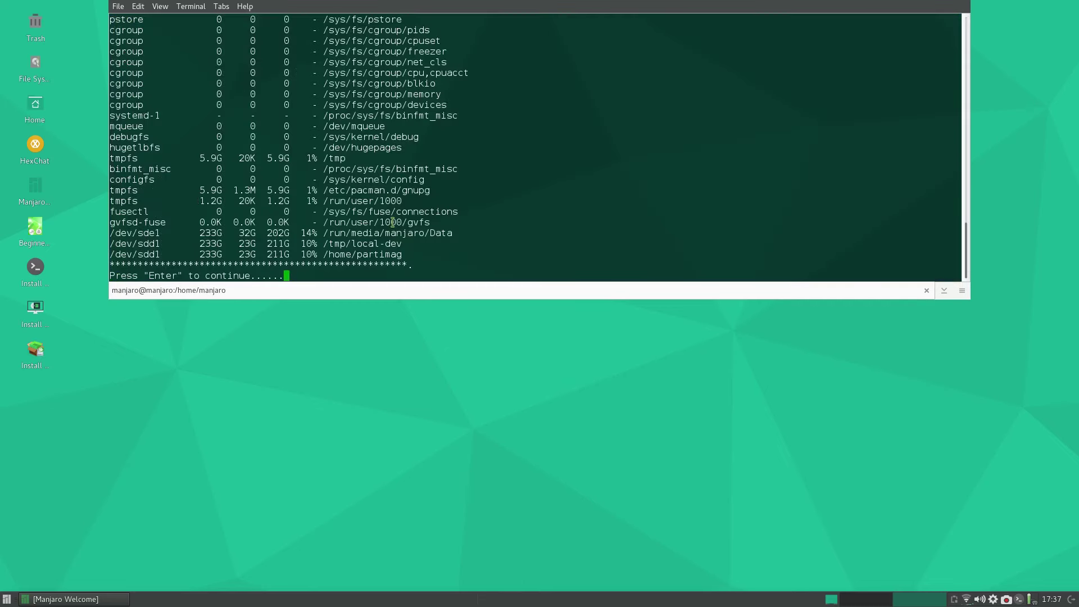
key(Return)
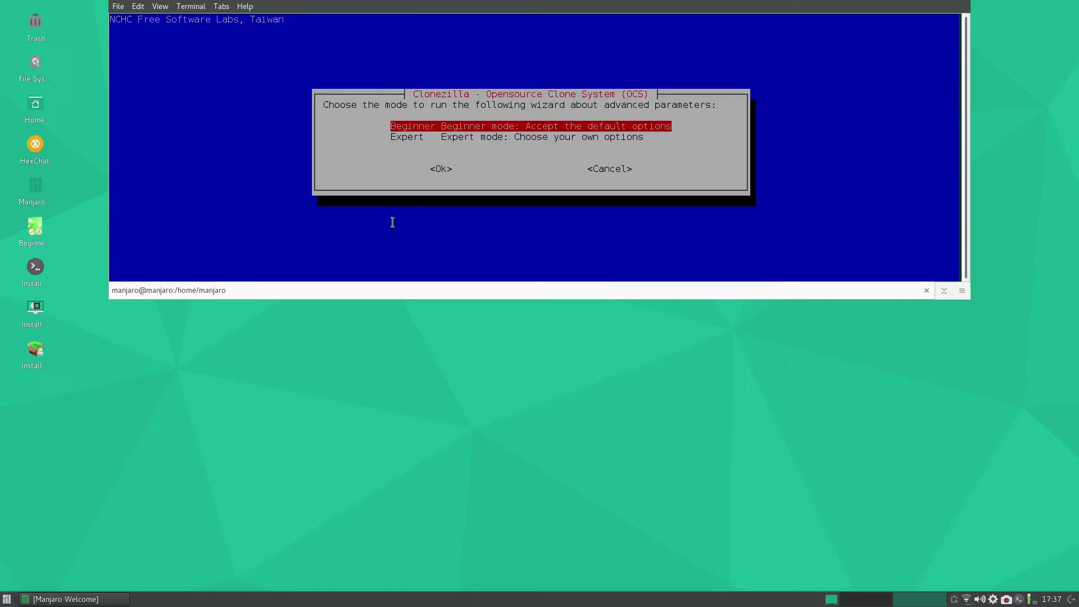
- Choose Expert mode and name the saved image arch-2016-19-05
key(Down)
key(Return)
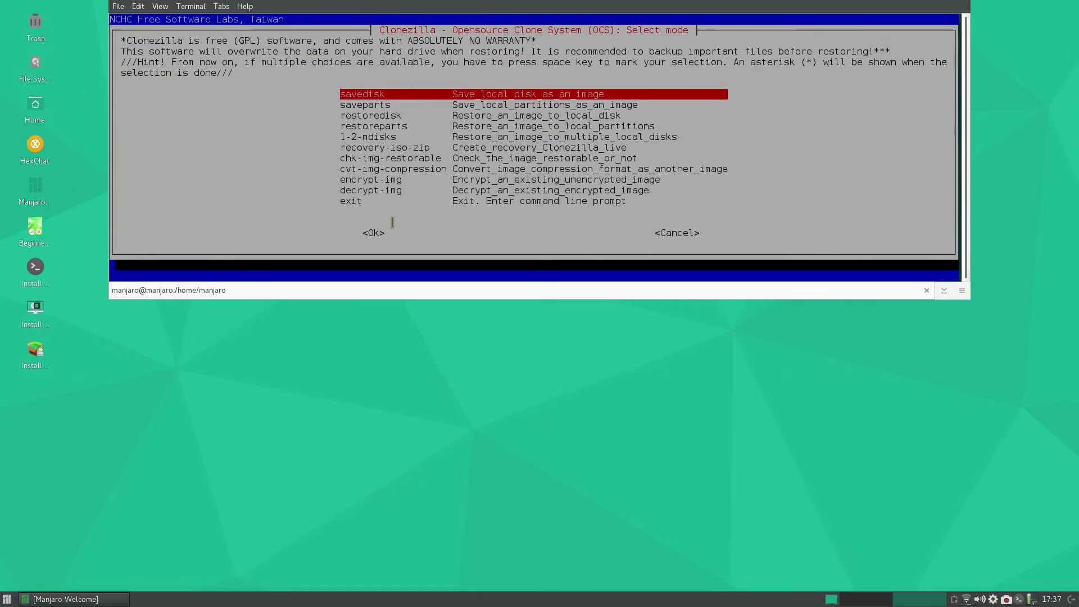
key(Return)
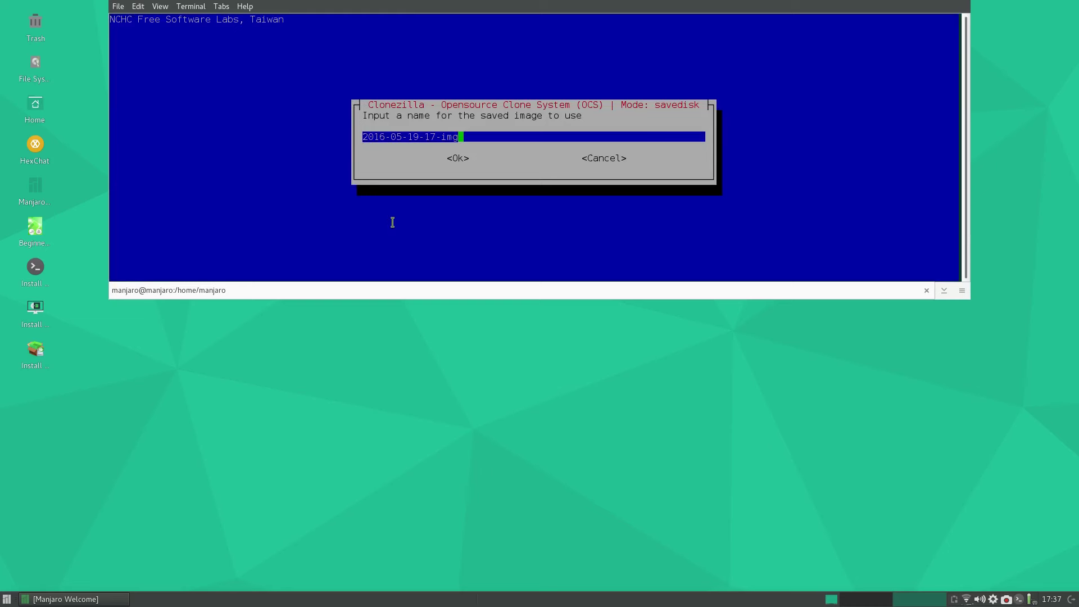
click(1052, 599)
click(1051, 600)
key(BackSpace)
key(BackSpace)
key(BackSpace)
key(BackSpace)
key(BackSpace)
key(BackSpace)
key(BackSpace)
key(BackSpace)
key(BackSpace)
key(BackSpace)
key(BackSpace)
key(BackSpace)
key(BackSpace)
key(BackSpace)
key(BackSpace)
key(BackSpace)
key(BackSpace)
text(arch-2016-19-05)
key(Return)
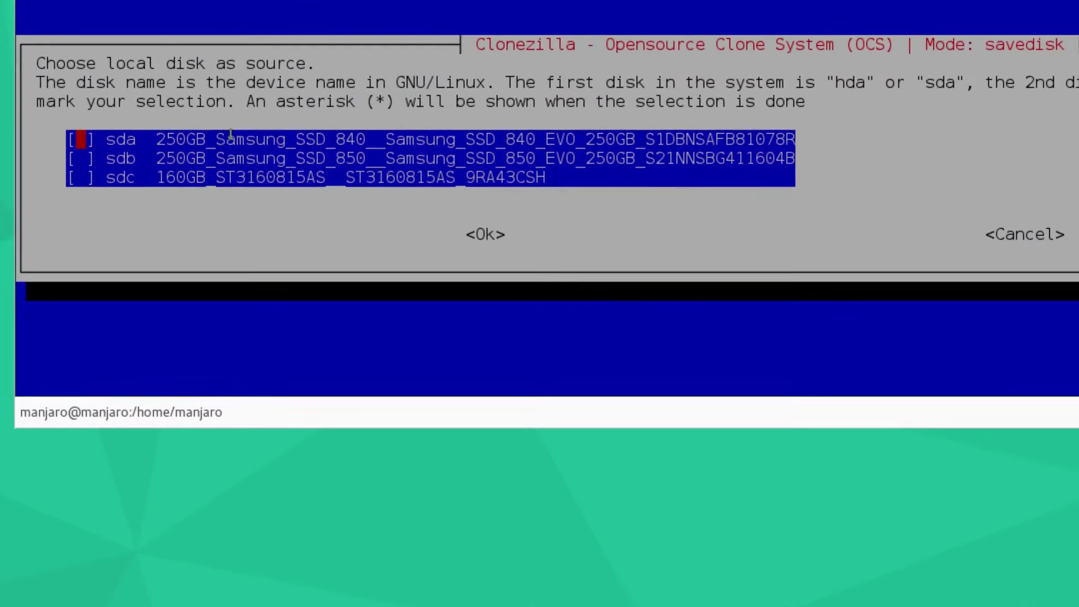
- Mark sdb as the source disk to save
key(Down)
key(space)
key(Tab)
key(Return)
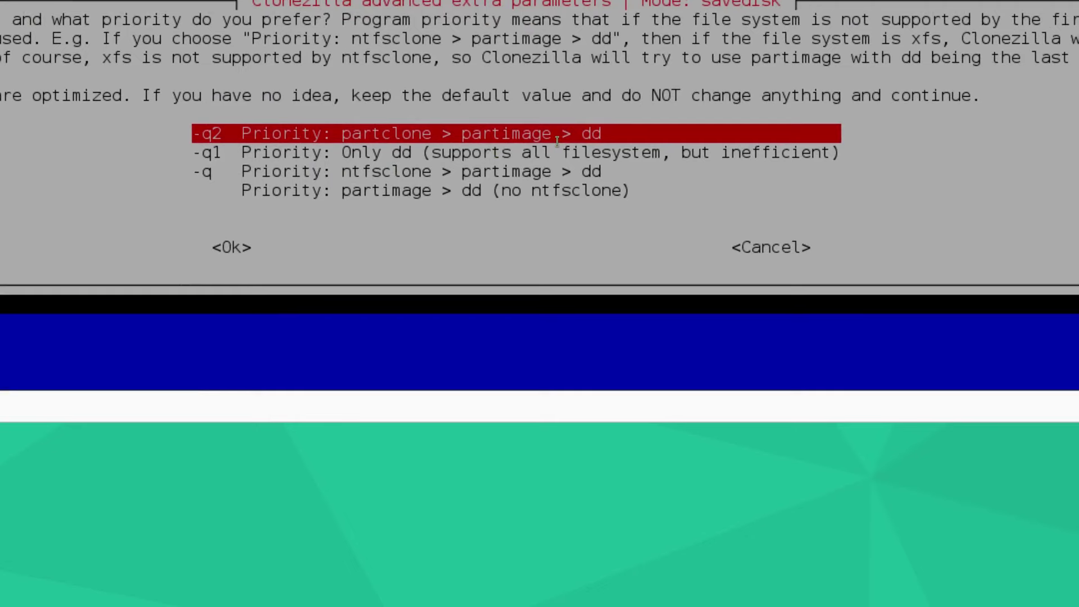
- Keep the default partclone priority and unmark the -c confirmation parameter
key(Return)
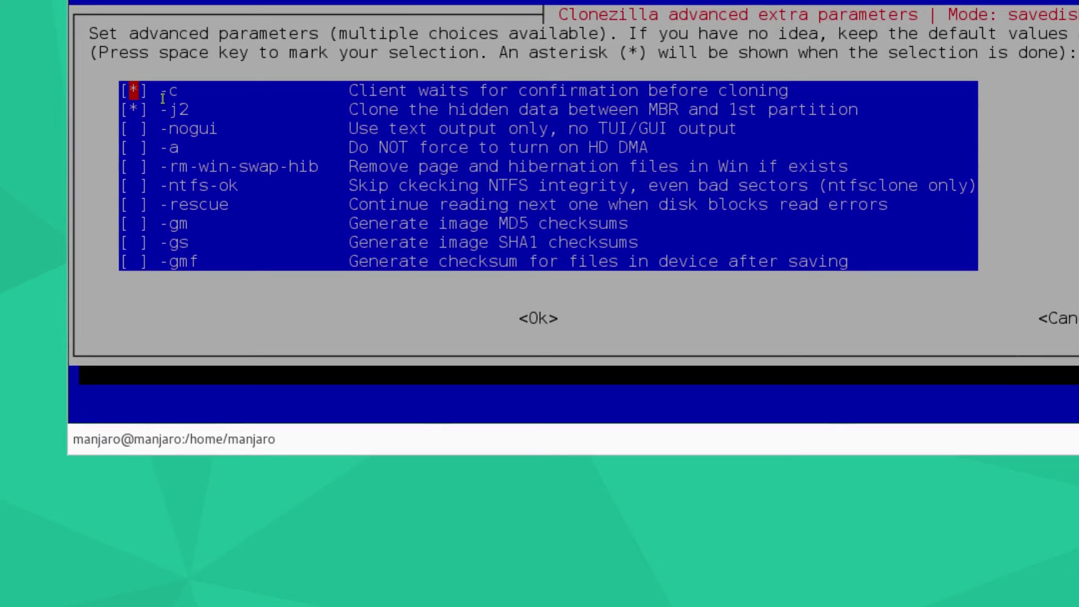
key(space)
key(Tab)
key(Return)
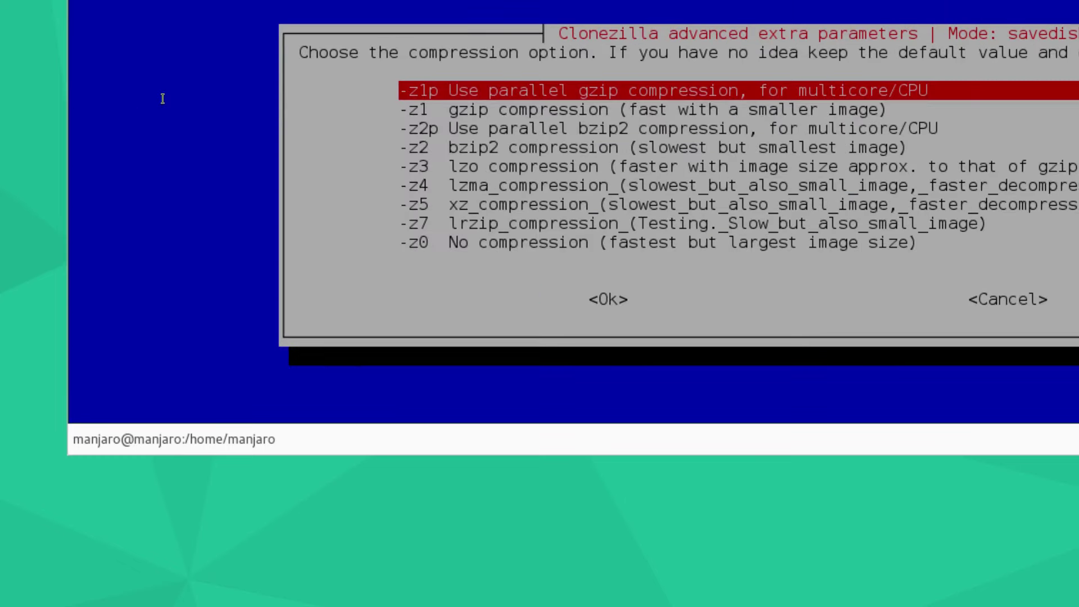
- Keep parallel gzip and 4096 split size, skip both checks, and save without encryption
key(Return)
key(Return)
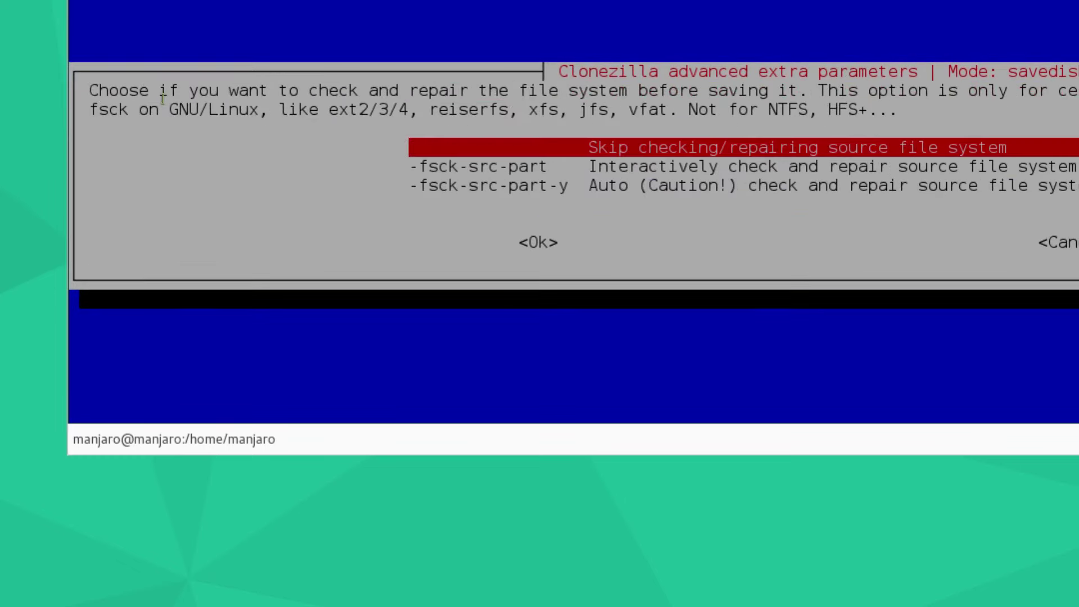
key(Return)
key(Down)
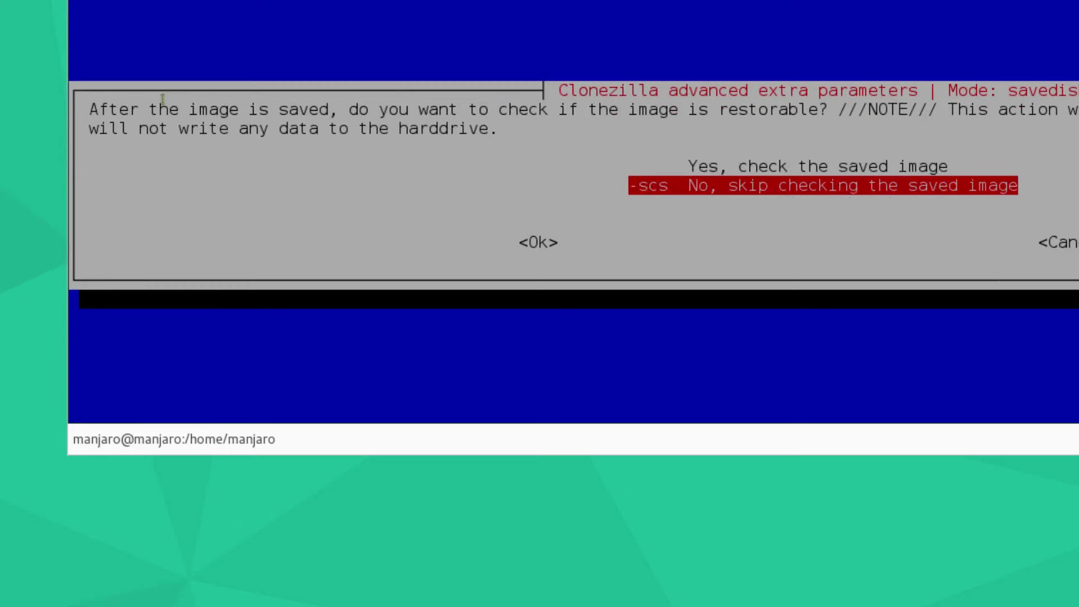
key(Return)
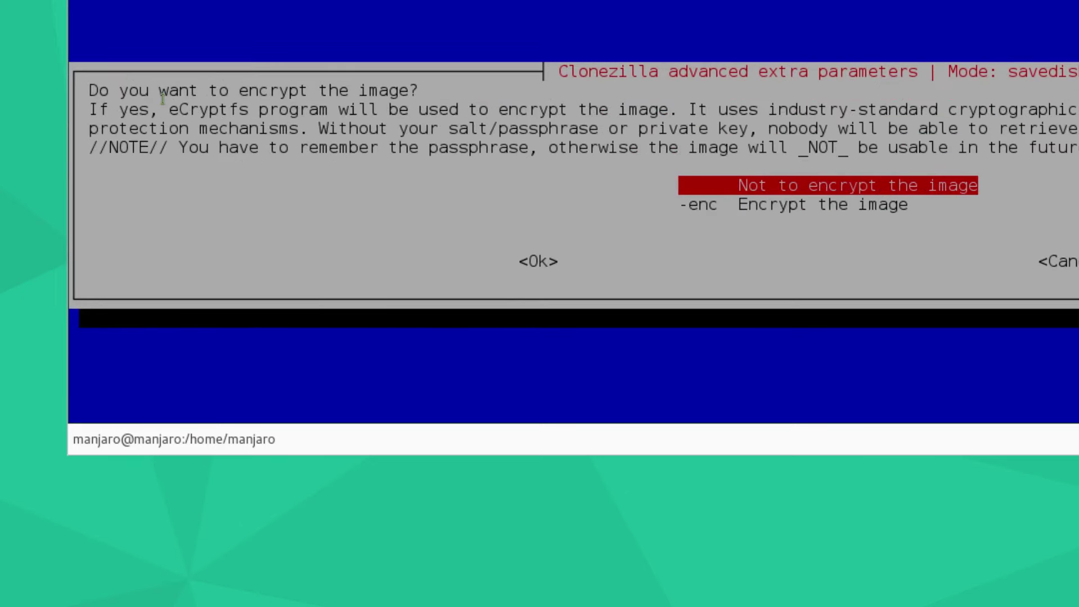
key(Return)
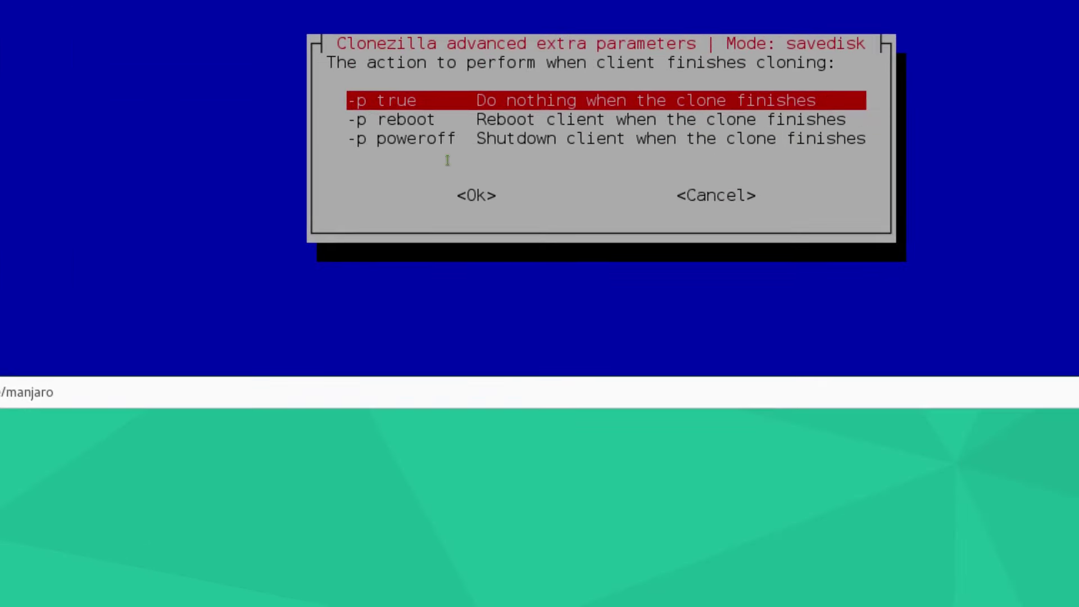
key(Return)
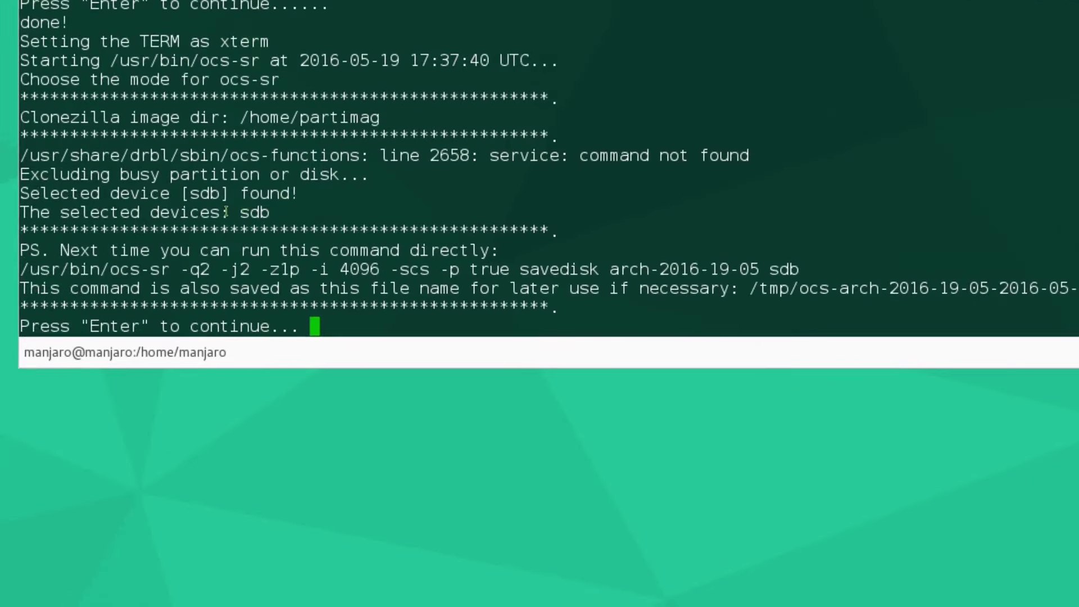
- Start cloning sdb into image arch-2016-19-05 and dismiss the success message
key(Return)
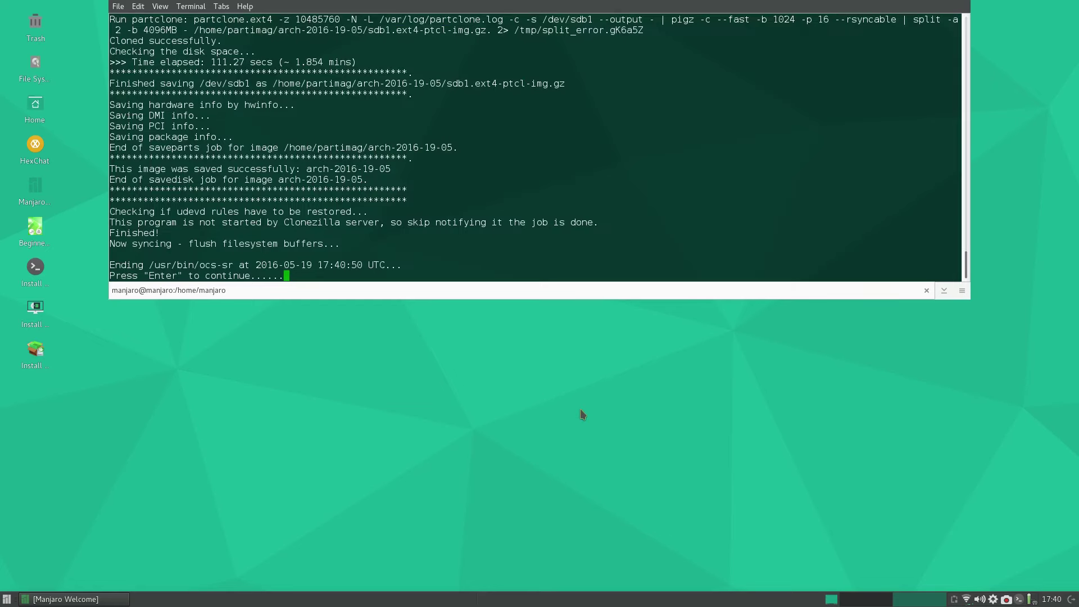
key(Return)
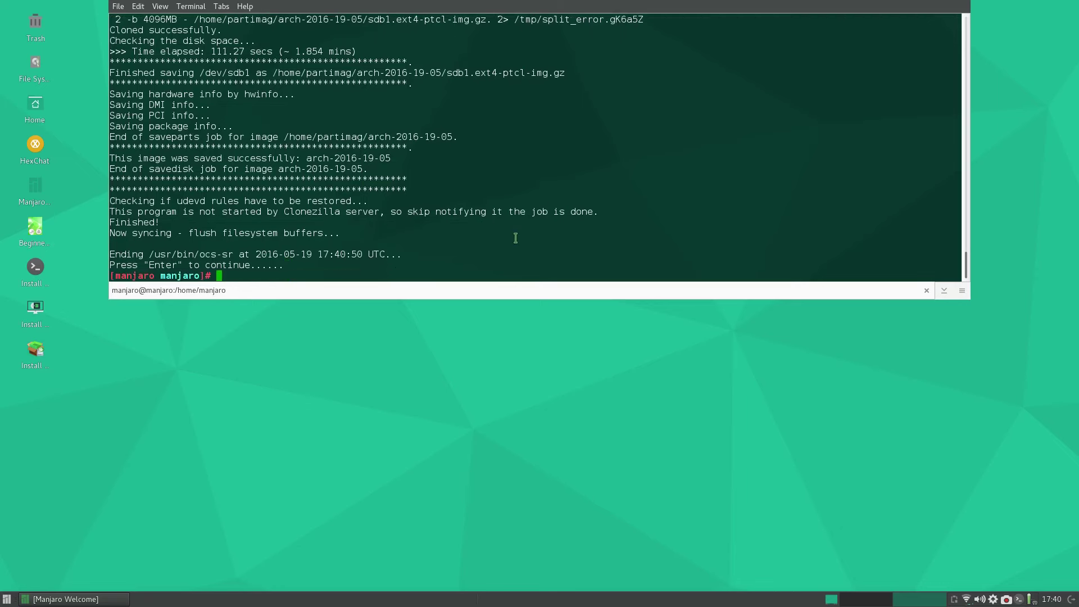
- Reopen GParted on /dev/sdb by recalling the earlier command in the terminal
key(F12)
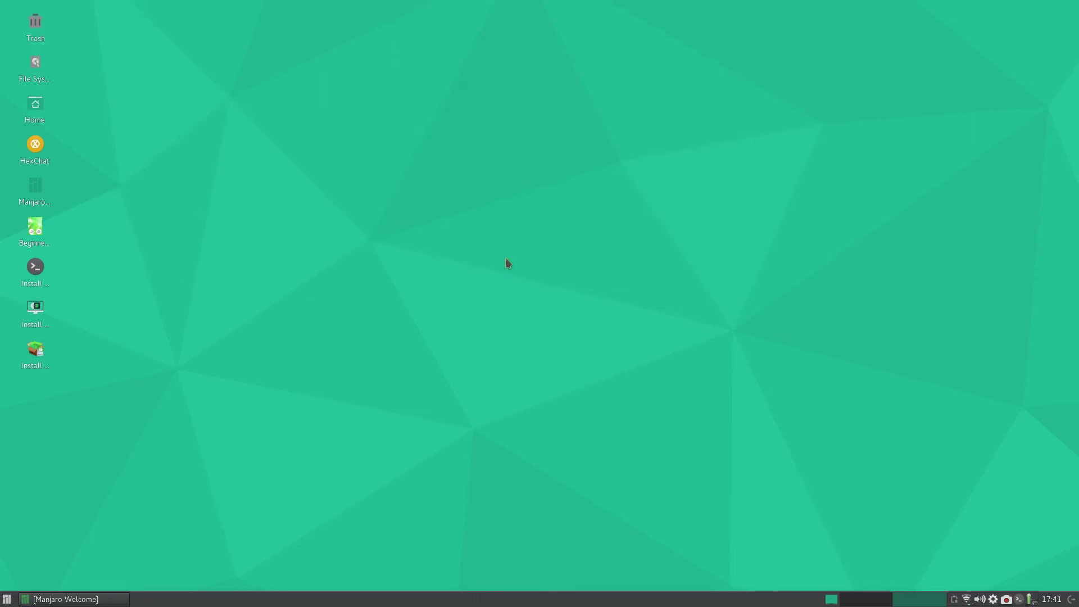
key(F12)
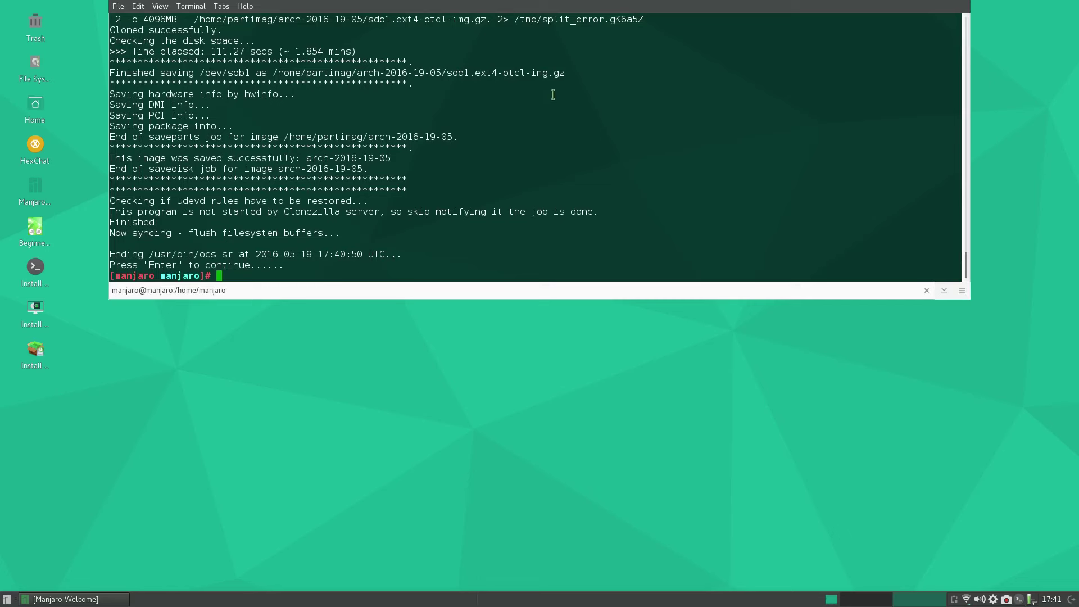
text(pacman -S clonezilla)
key(Up)
key(Return)
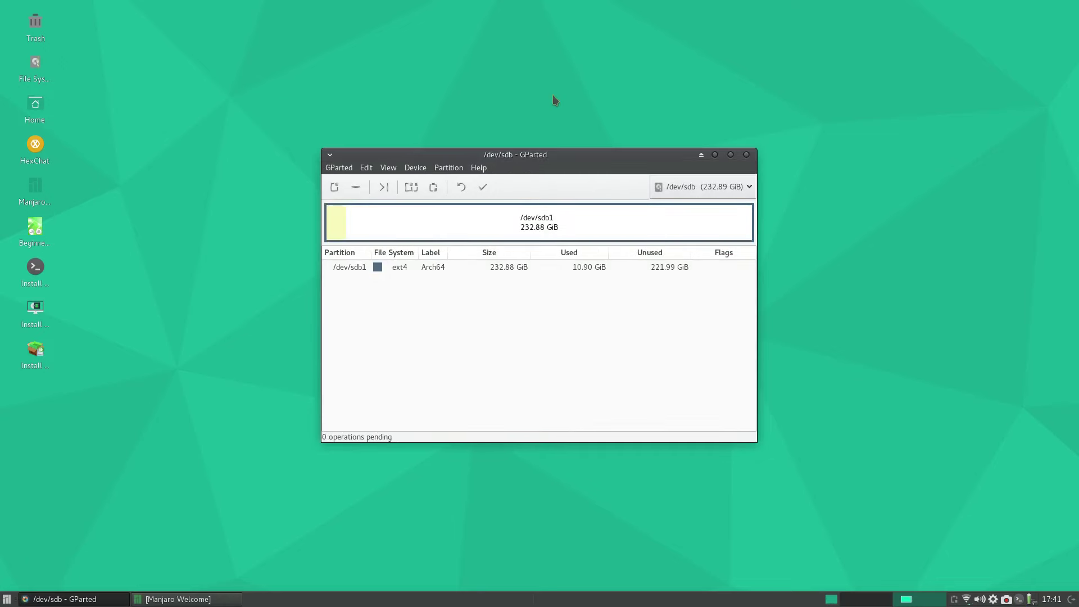
- Resize /dev/sdb1 to leave 50000 MiB free space following it
click(527, 270)
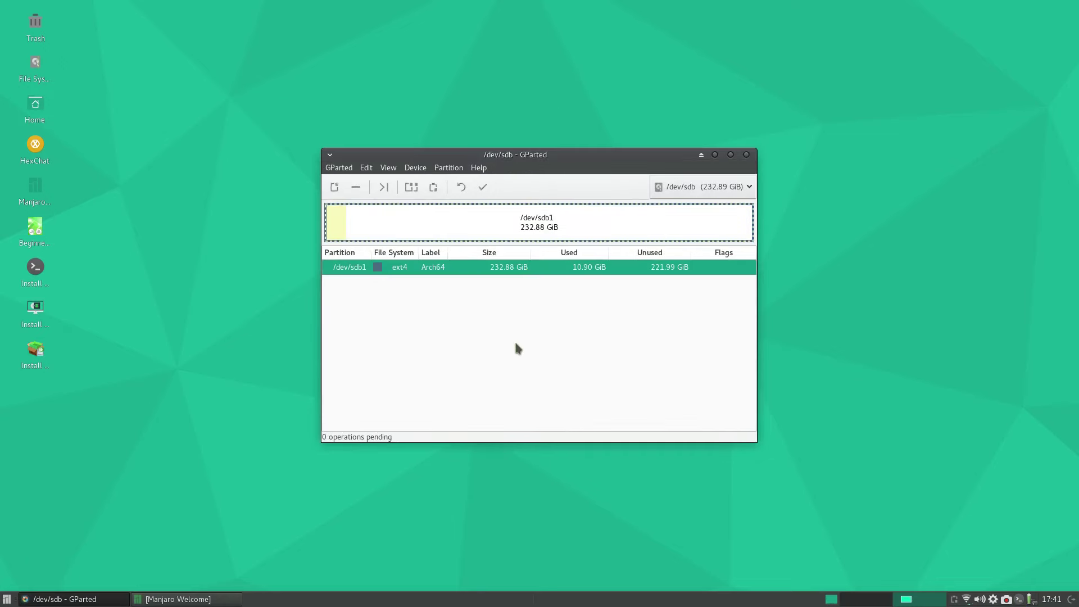
right_click(489, 272)
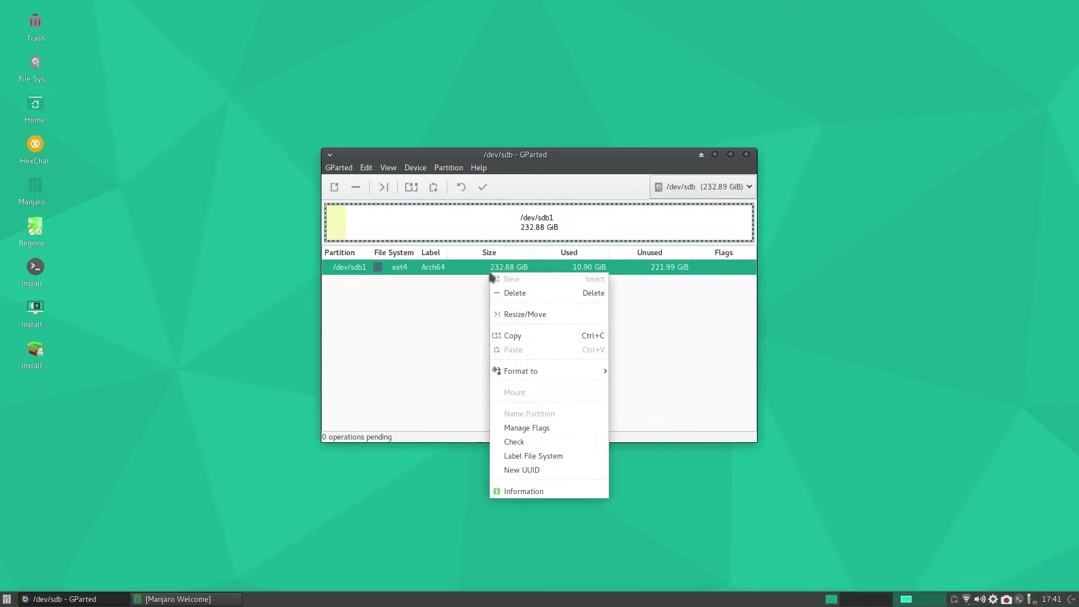
click(521, 316)
click(589, 324)
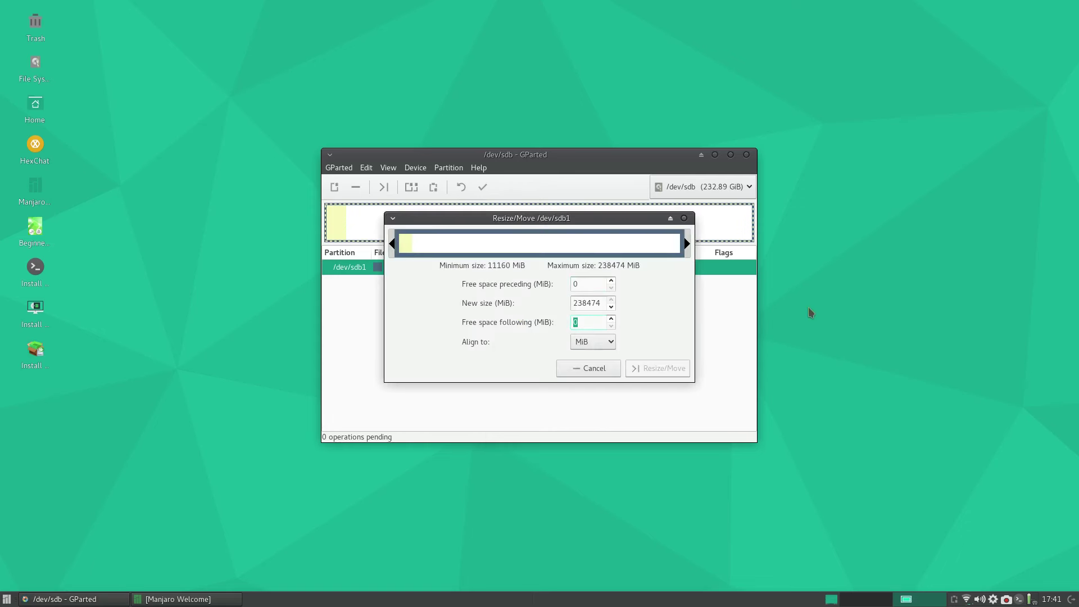
text(50000)
key(Tab)
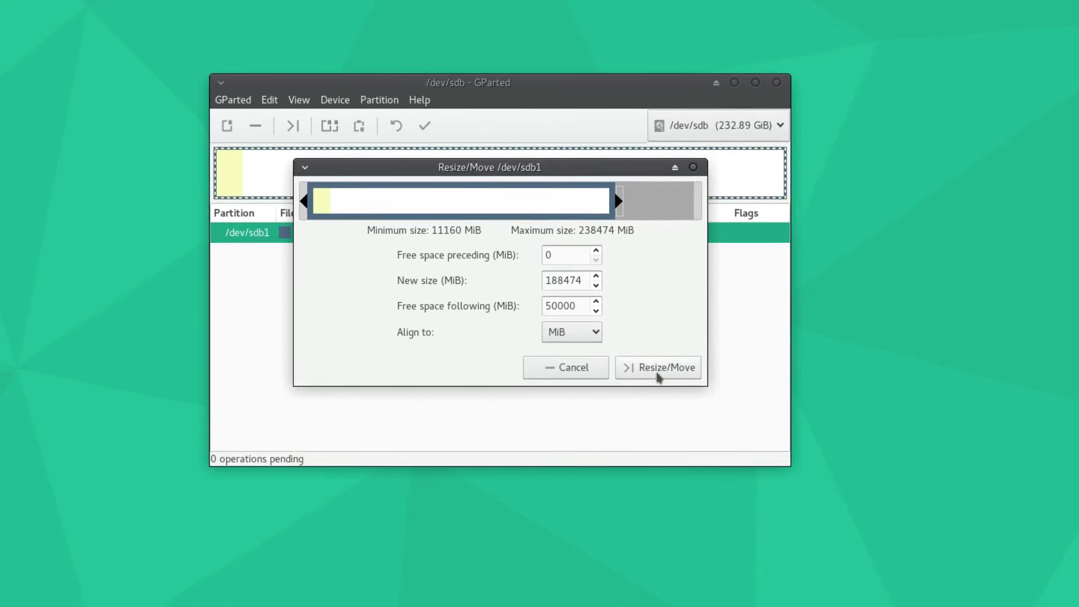
click(659, 368)
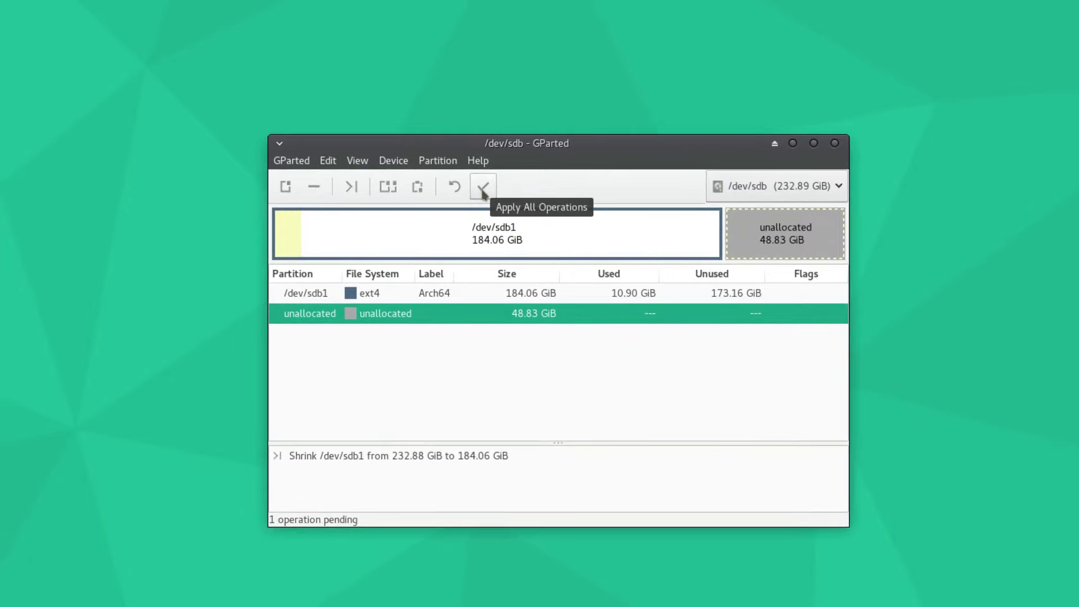
- Apply the queued /dev/sdb1 shrink in GParted and move the installer to location selection
click(482, 191)
click(703, 376)
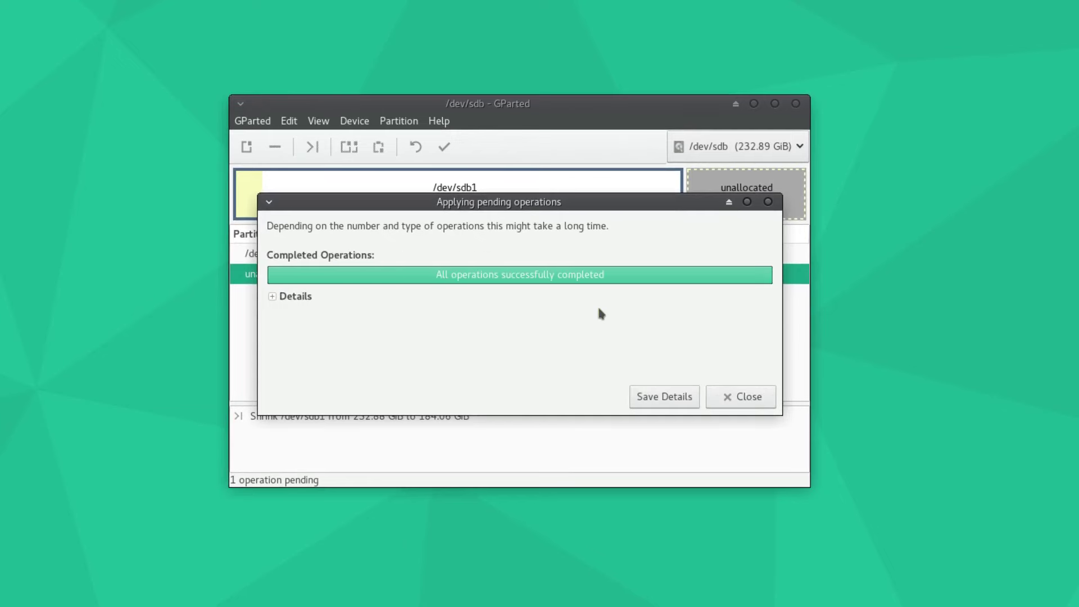
click(742, 399)
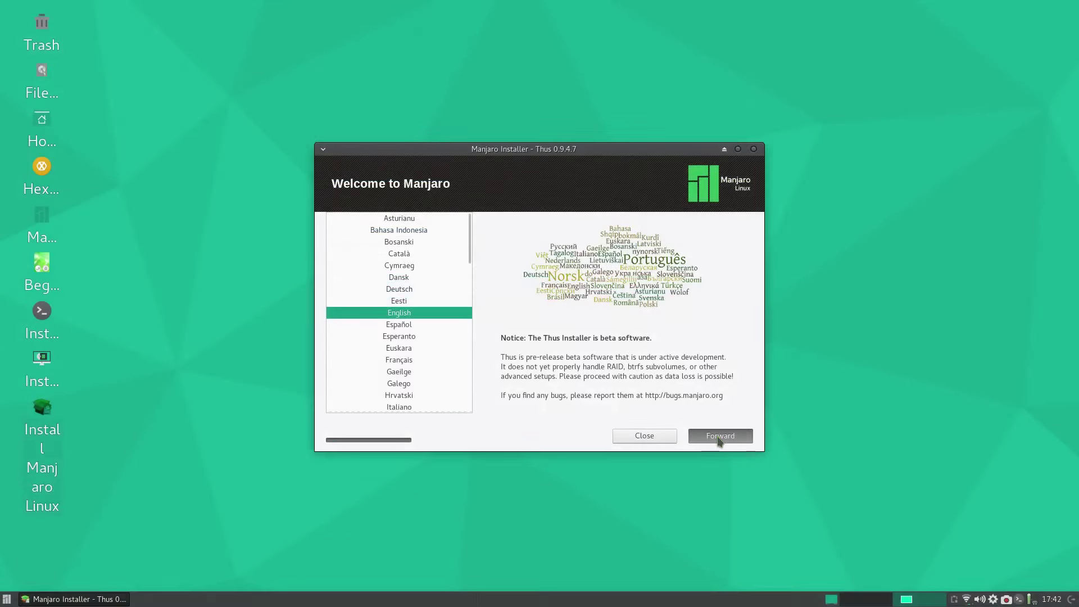
click(720, 436)
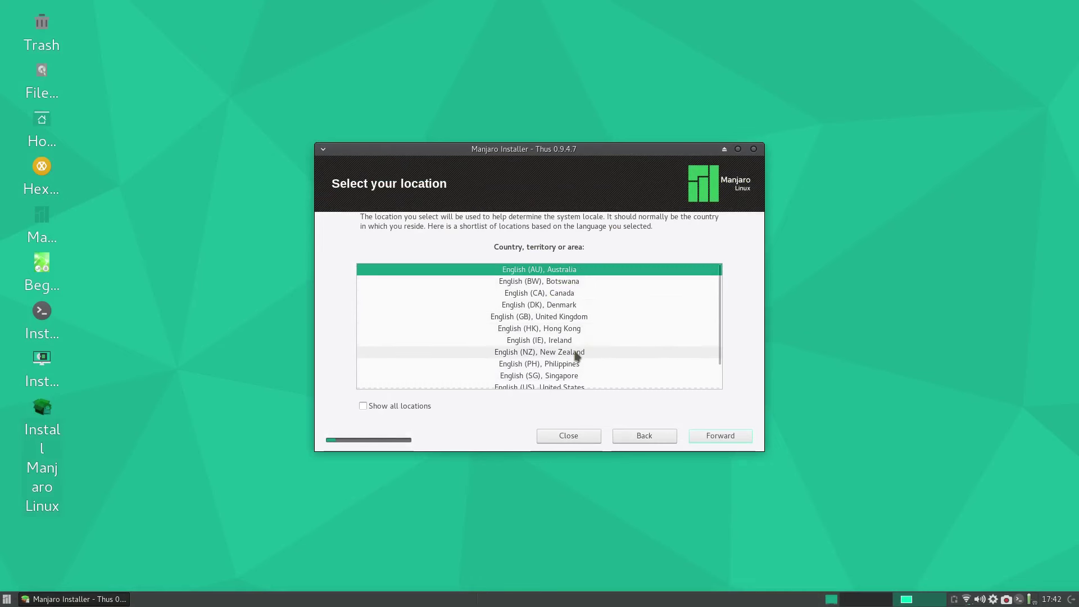
- Choose English (US), United States as the installer location
scroll(574, 349, down, 2)
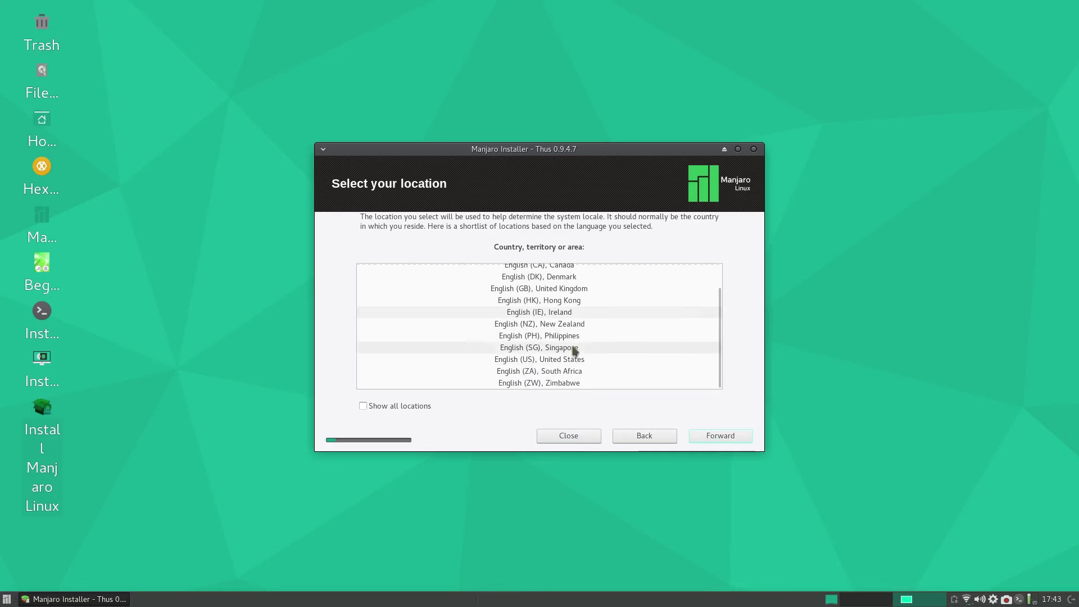
click(584, 360)
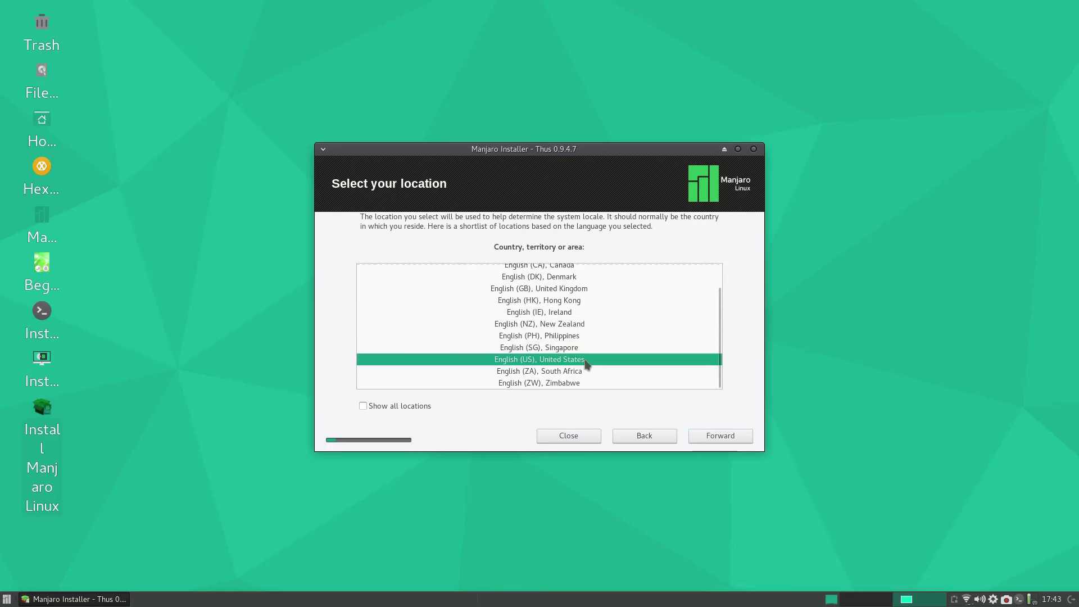
click(717, 438)
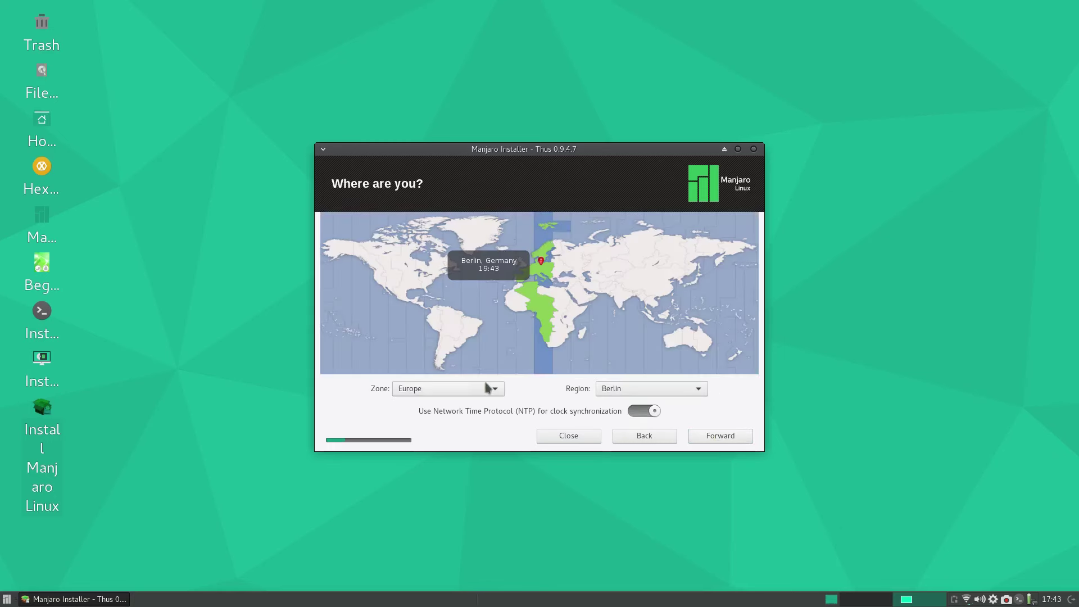
- Set the time zone to America/Toronto, keeping network time synchronisation on
click(487, 389)
click(444, 285)
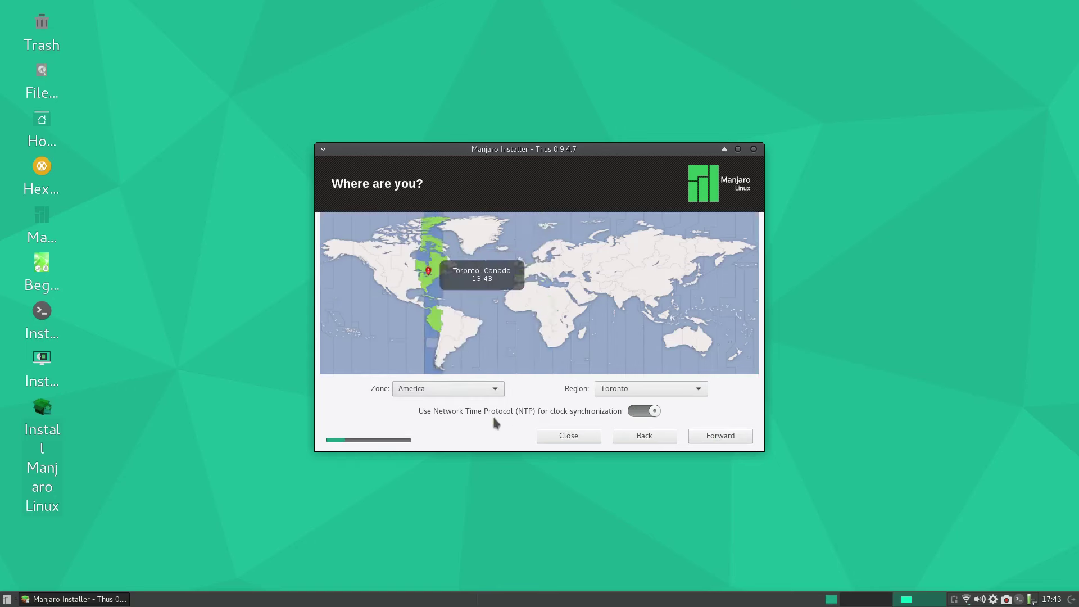
click(639, 414)
click(646, 414)
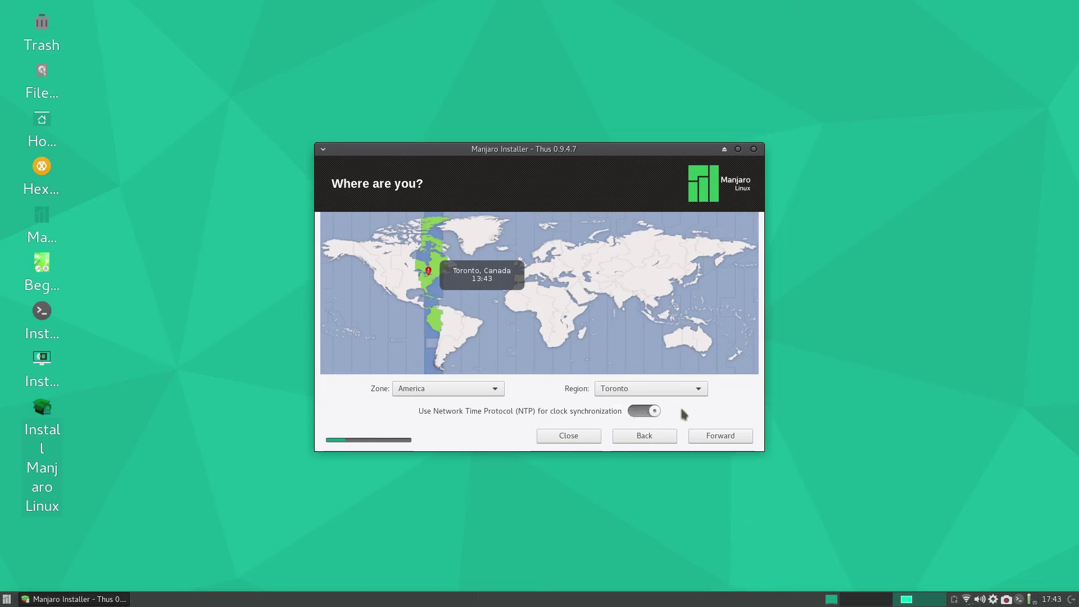
click(730, 443)
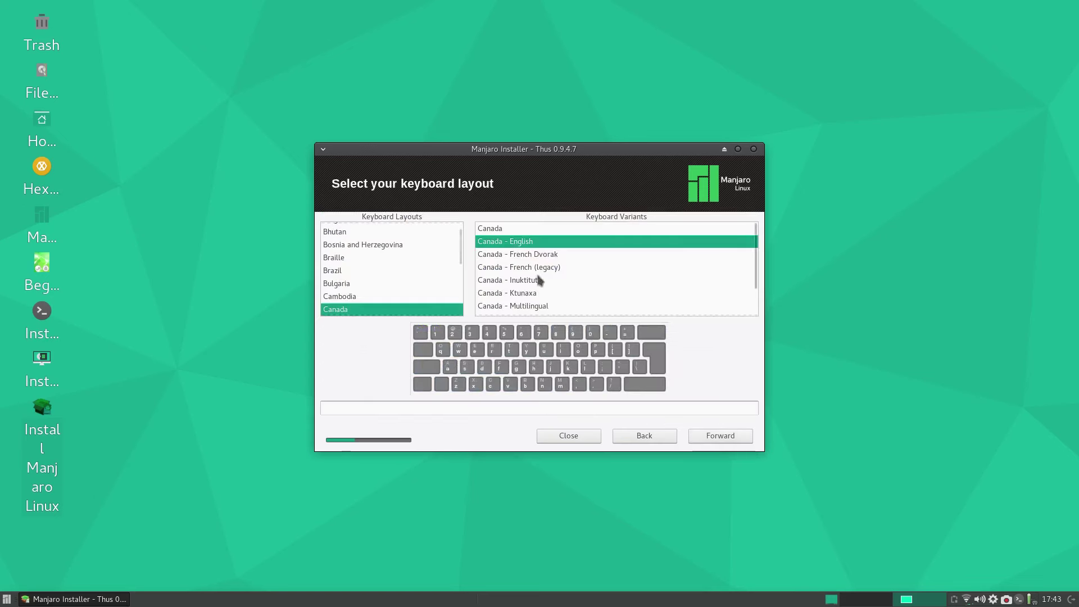
- Browse the keyboard layout list, keeping the Canada - English layout
scroll(542, 272, down, 3)
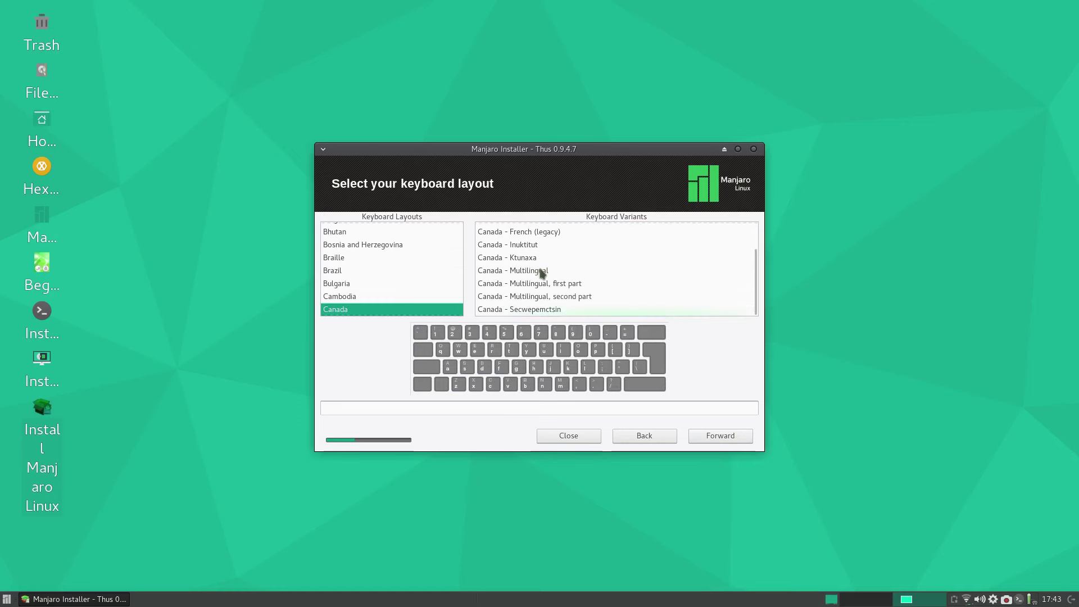
scroll(541, 273, up, 3)
scroll(396, 264, down, 4)
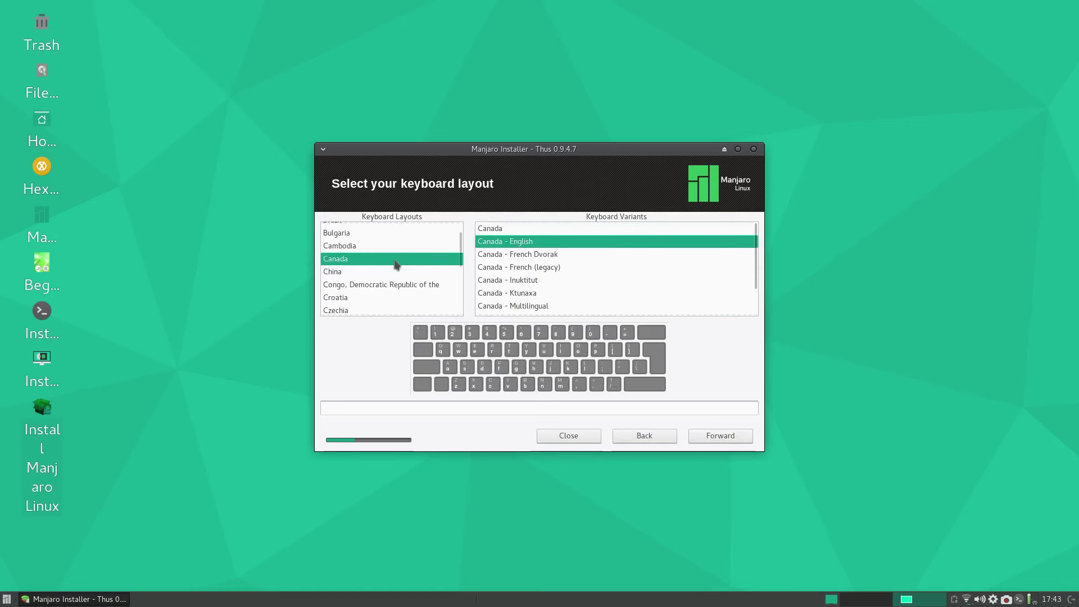
scroll(397, 265, down, 5)
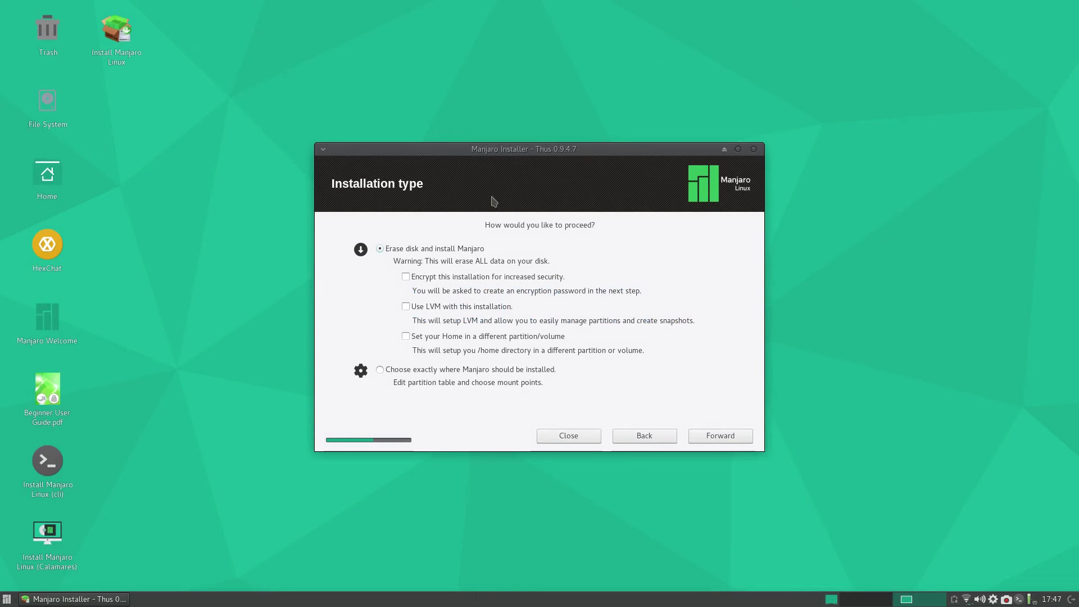
- Choose manual partitioning and select the 52G free space on /dev/sdb
click(415, 371)
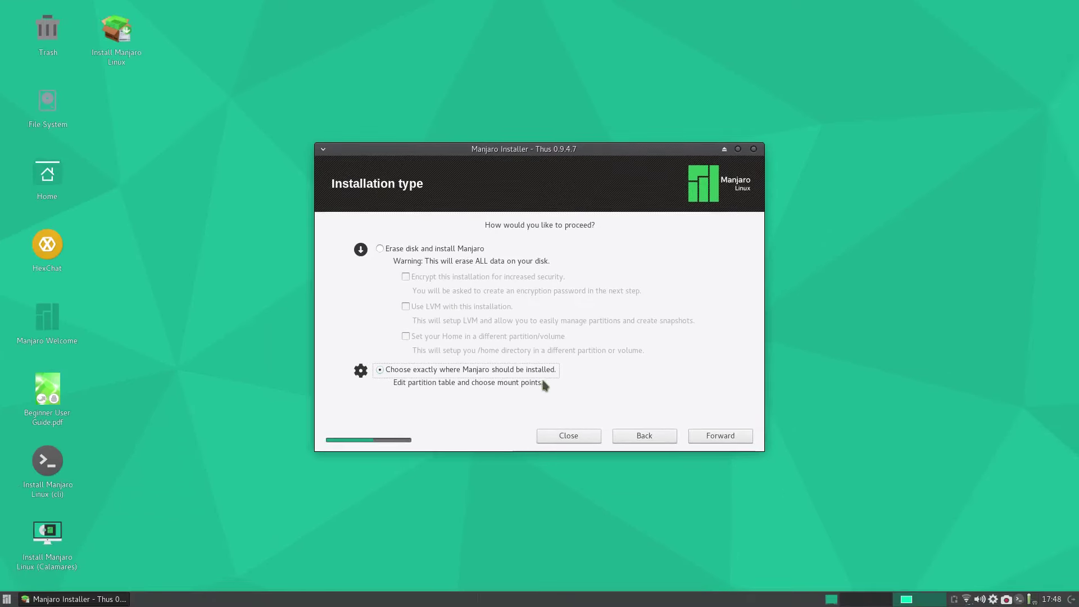
click(697, 439)
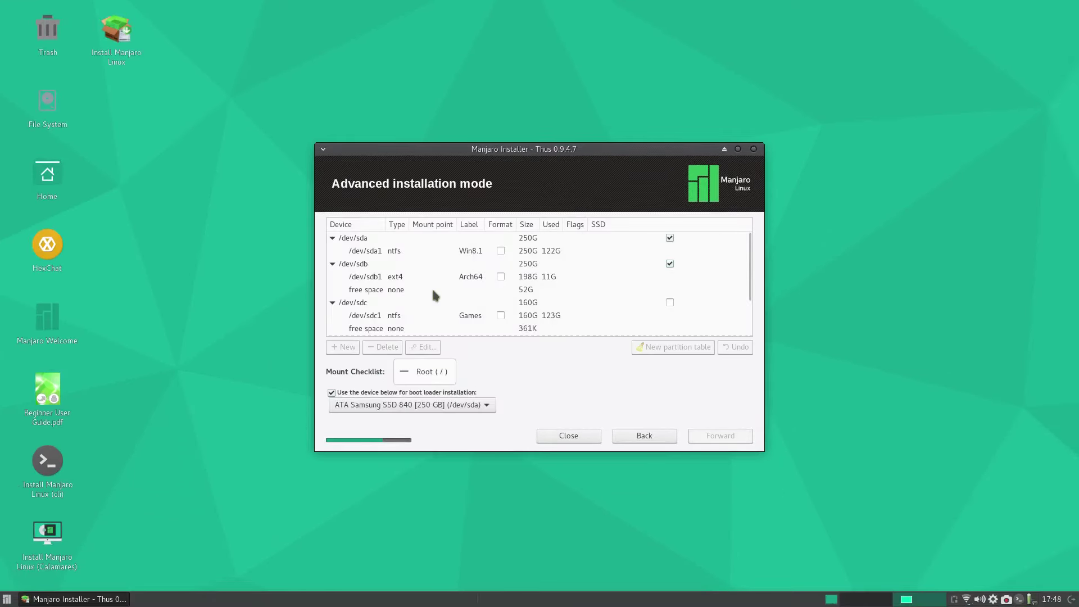
click(410, 290)
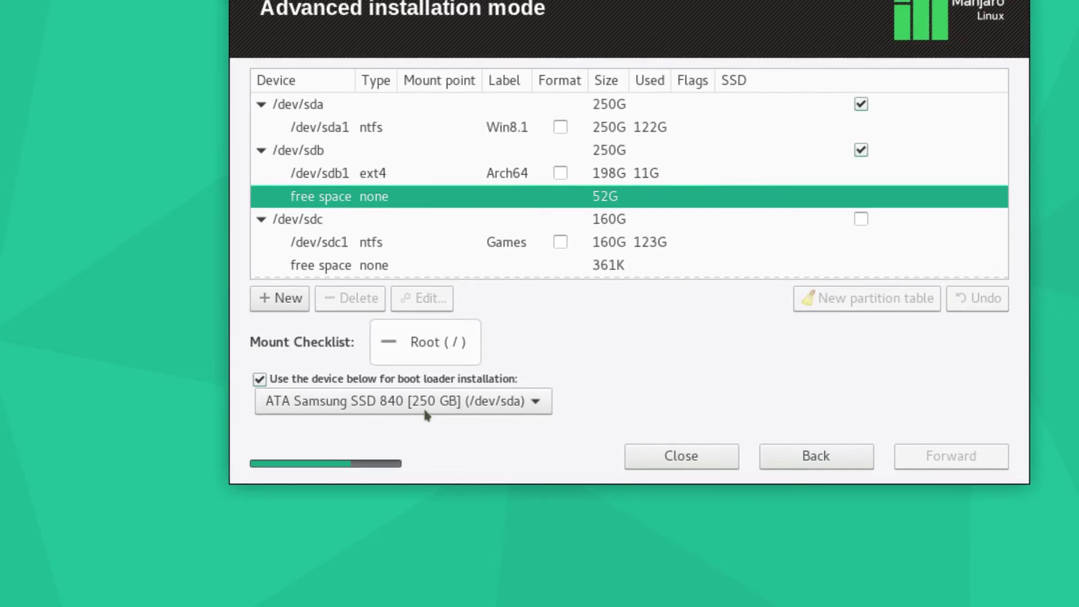
- Set the boot loader drive to the SSD 850 (/dev/sdb) and start a new partition there
click(425, 416)
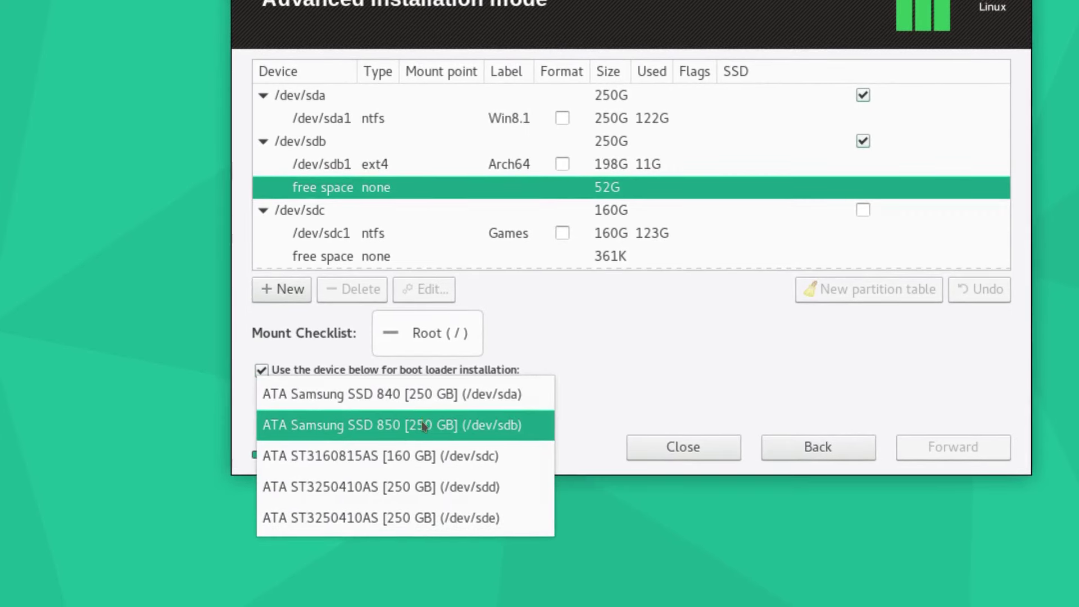
click(421, 422)
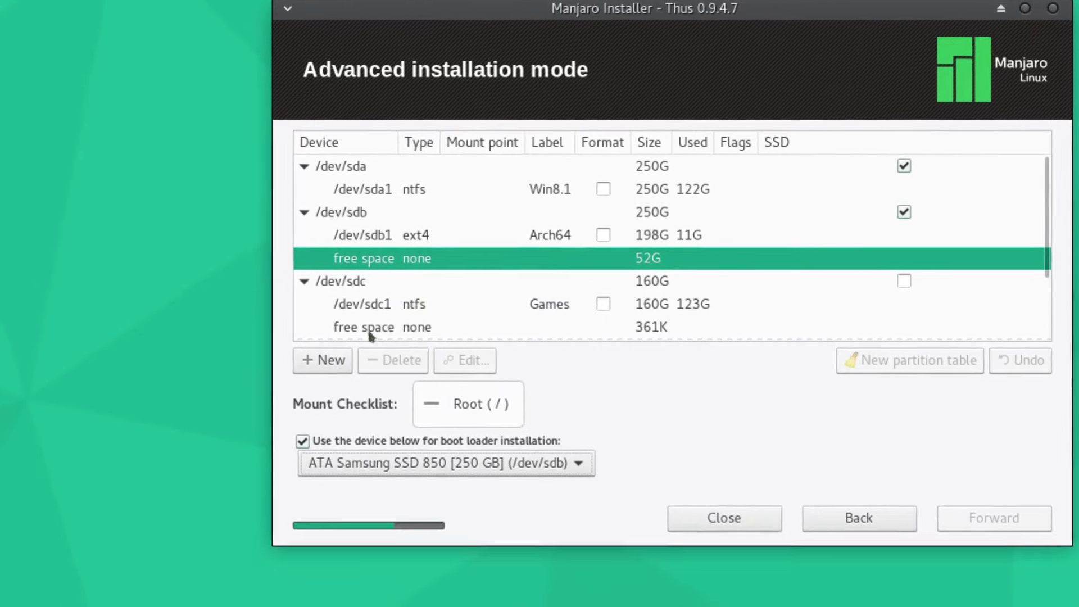
click(347, 347)
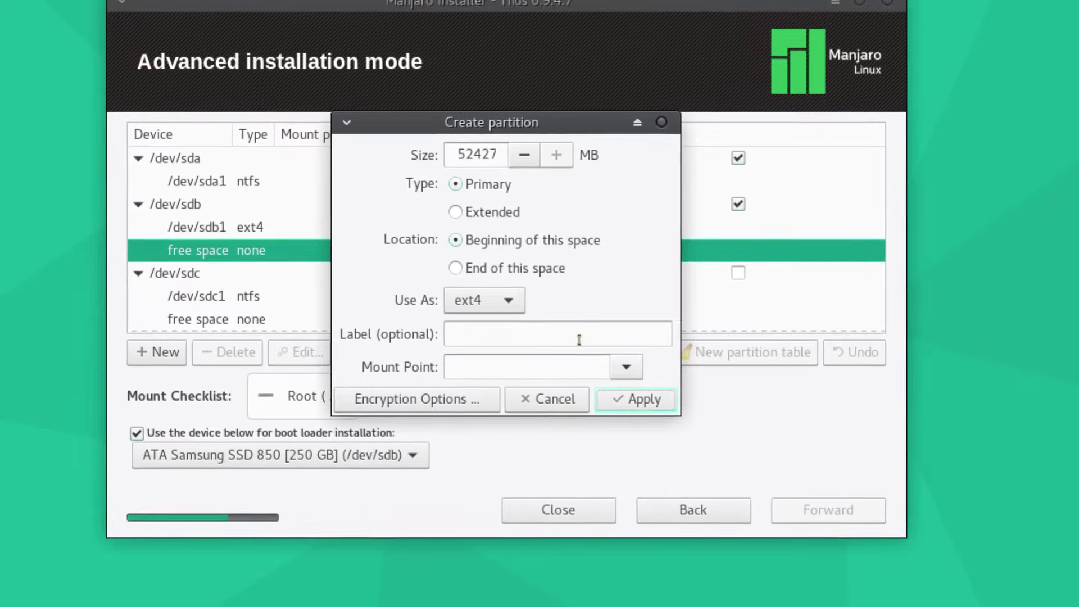
- Label the new 52G partition Man64, set its mount point to /, and apply
click(634, 368)
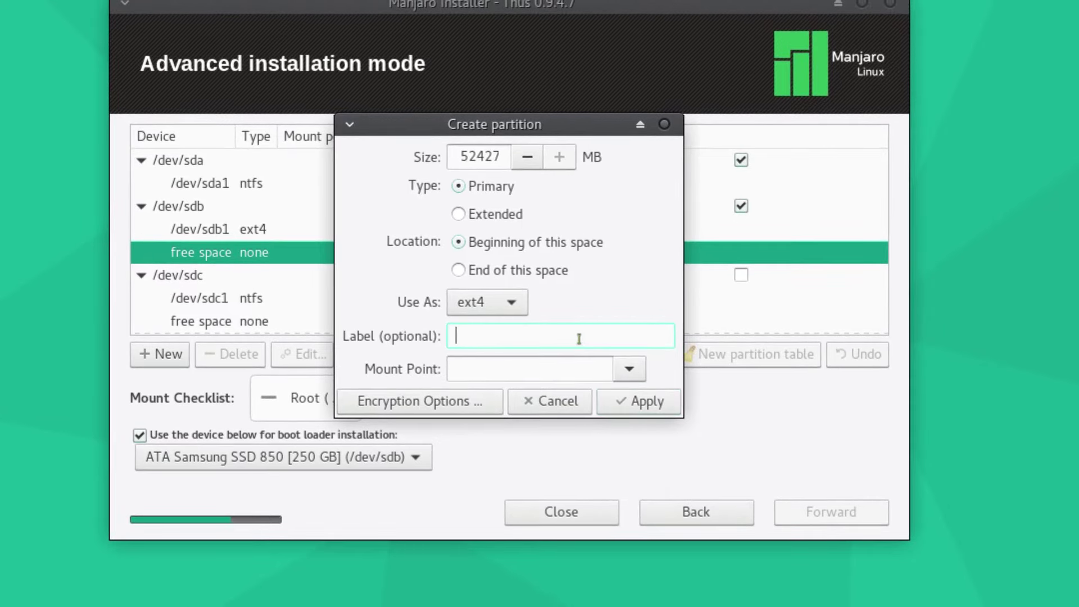
text(Man64)
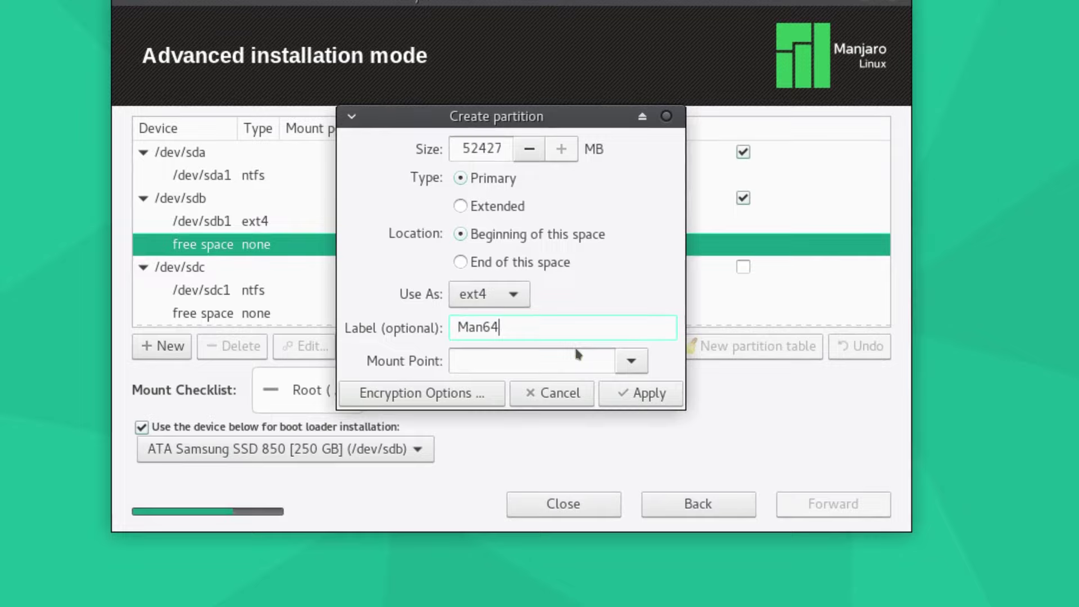
click(587, 359)
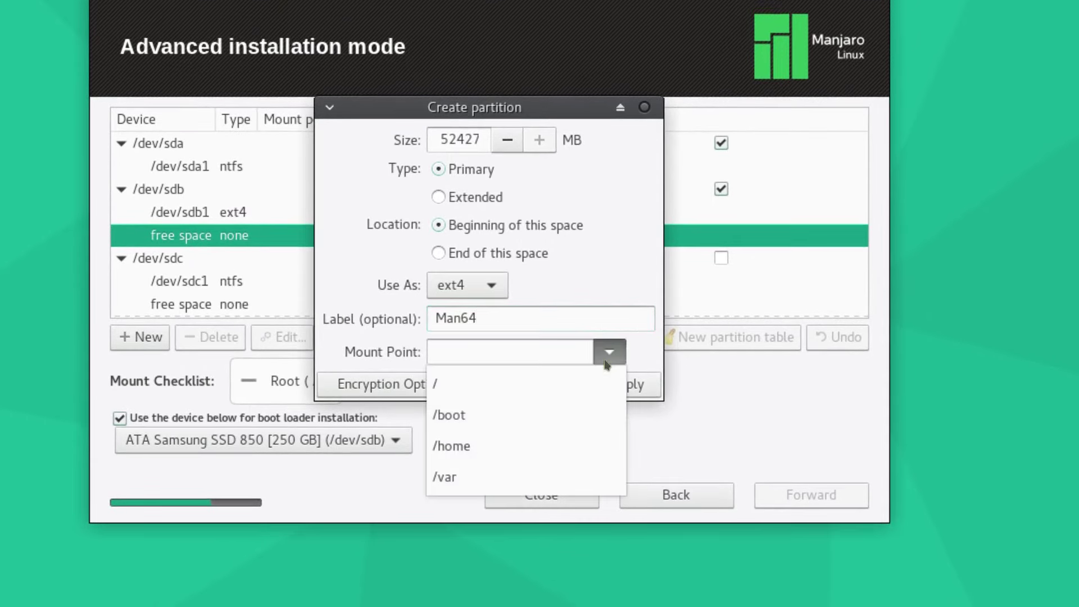
click(579, 382)
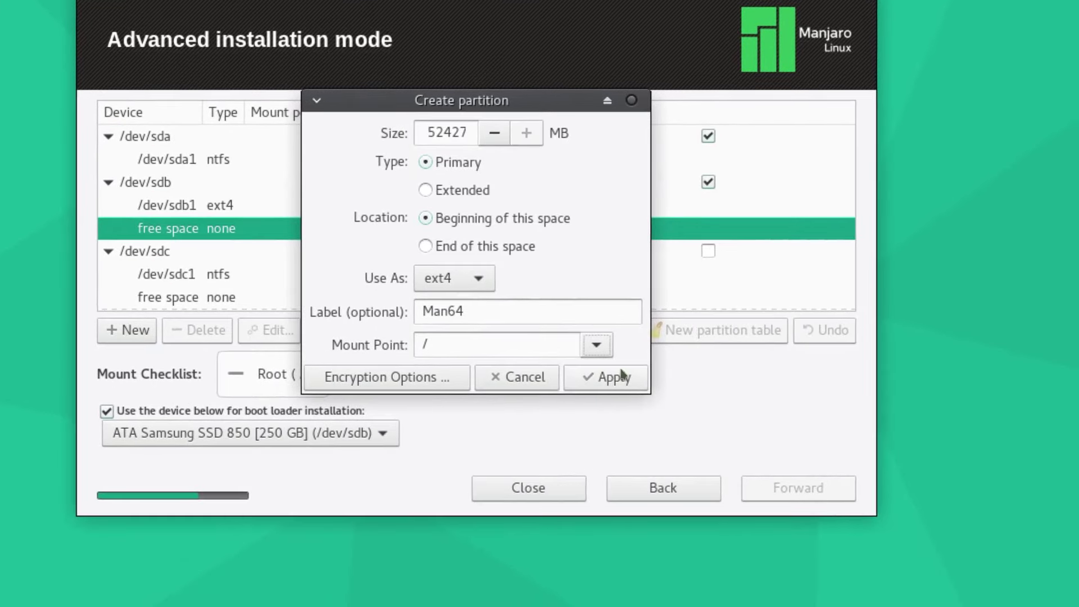
click(622, 375)
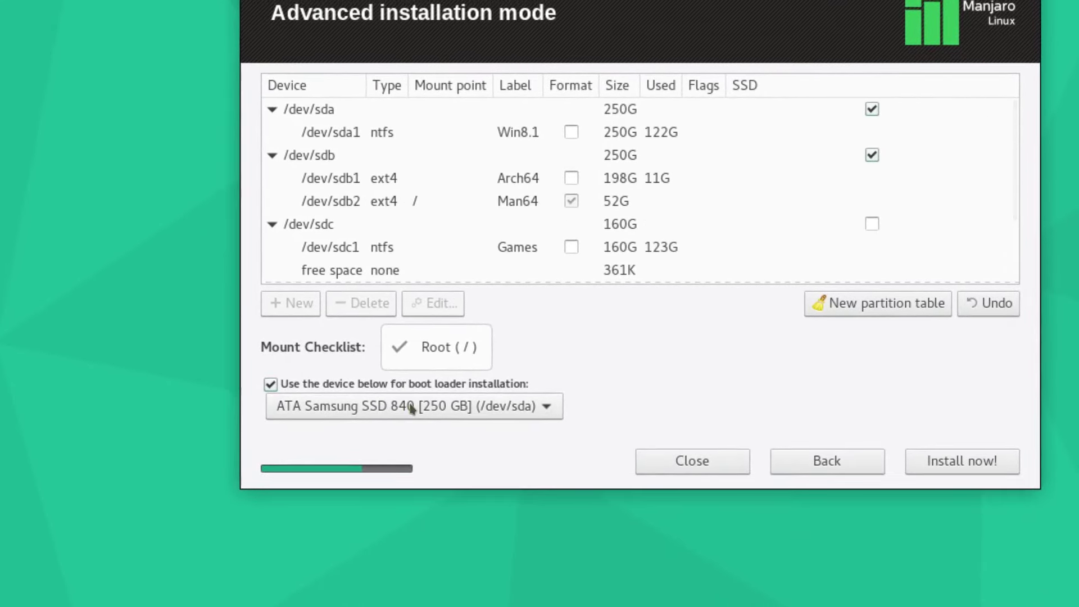
- Put the boot loader on SSD 850 (/dev/sdb), install, and confirm the /dev/sdb2 partition actions
click(412, 406)
click(424, 433)
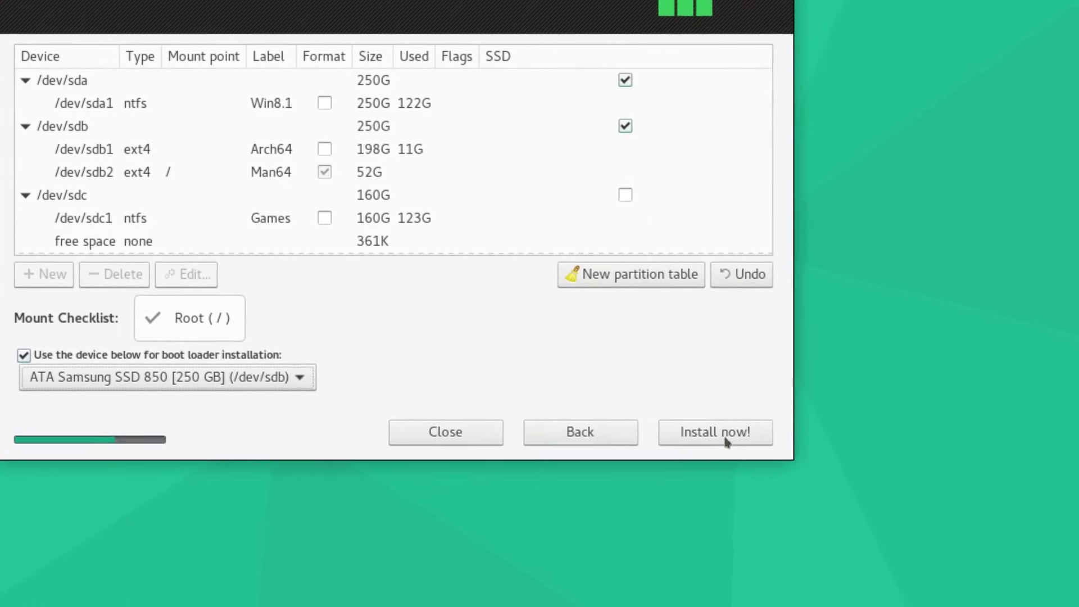
click(779, 476)
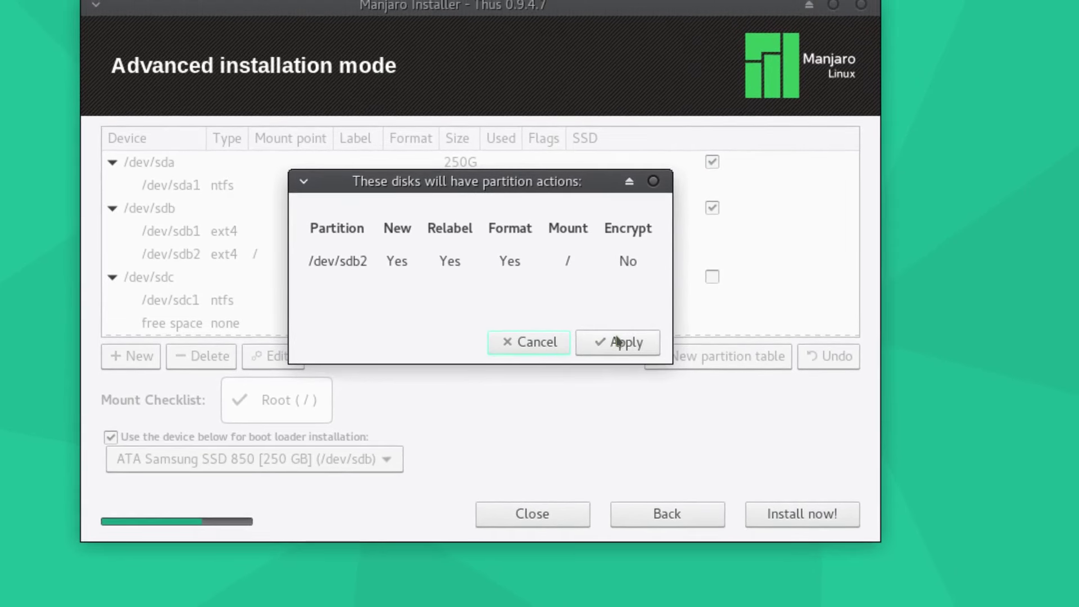
click(618, 342)
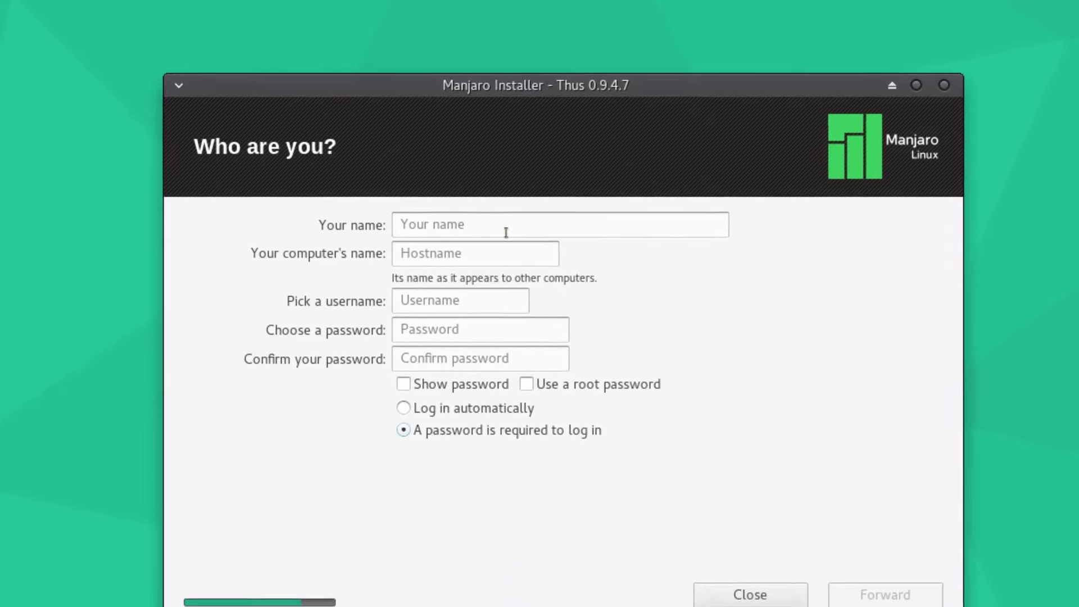
click(462, 116)
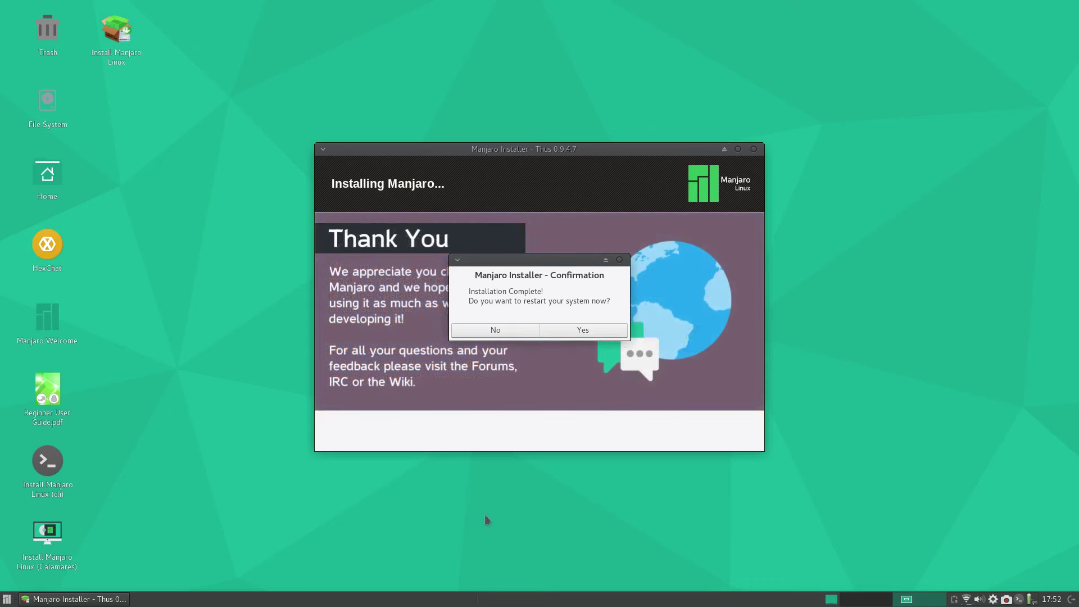
click(6, 600)
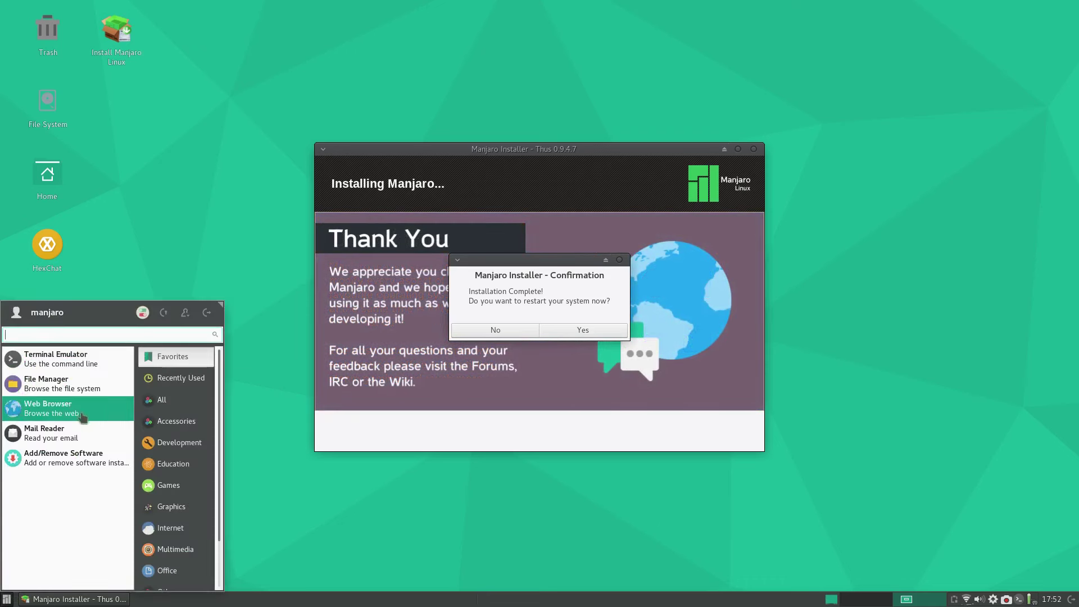
click(79, 364)
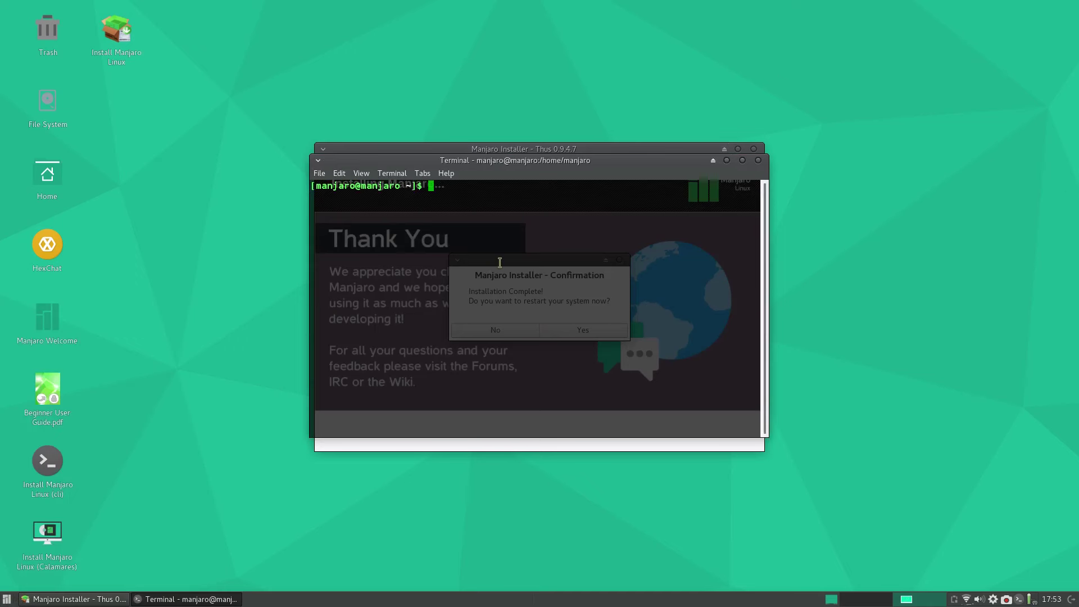
text(su)
key(Return)
text(fdis )
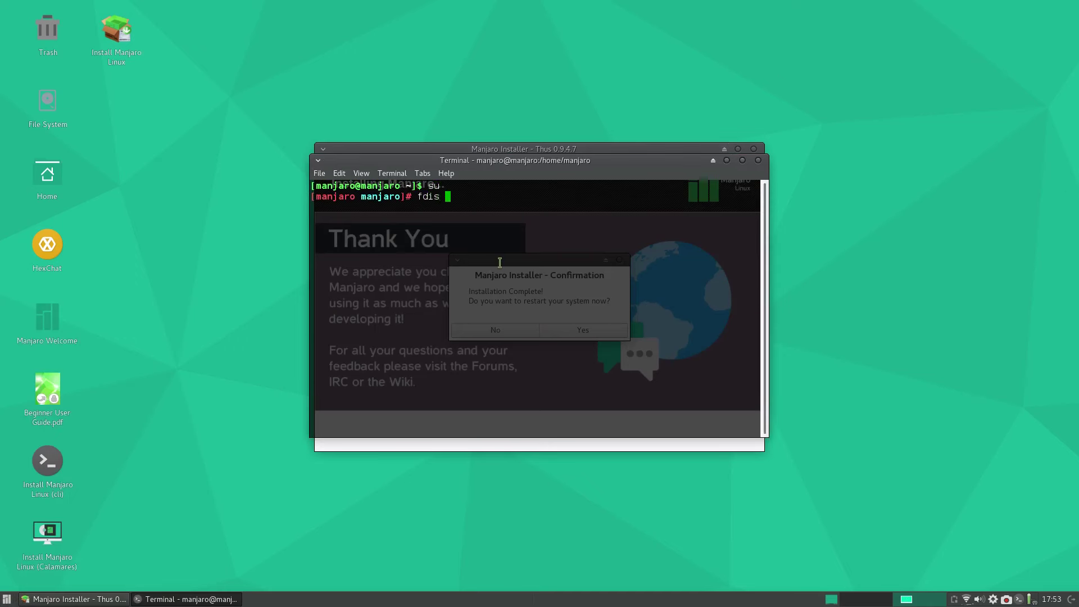
text(k-l)
key(Return)
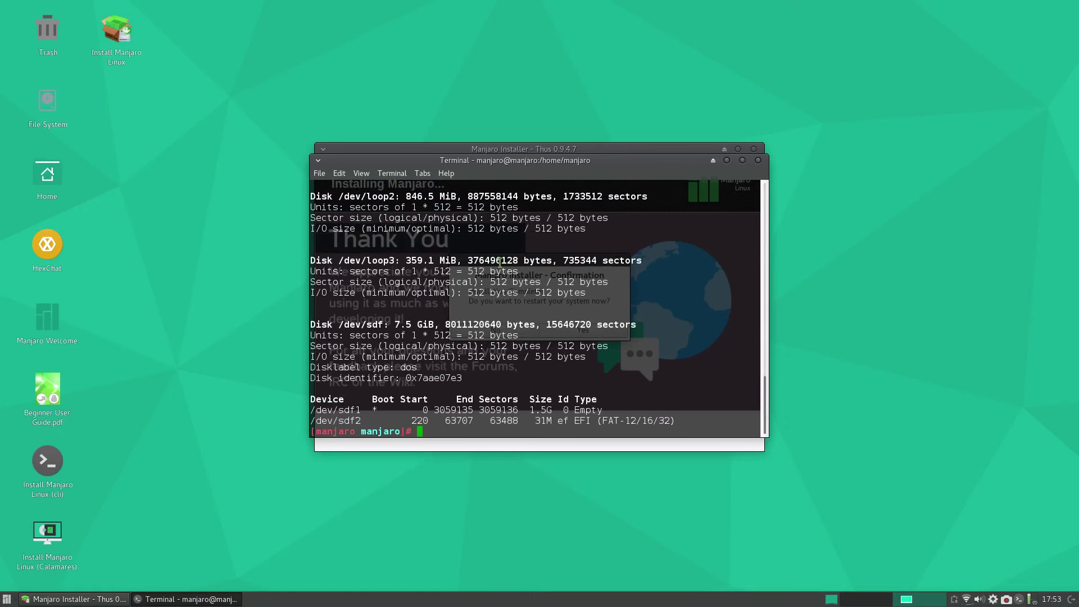
key(ctrl+l)
key(Up)
text(/dev/)
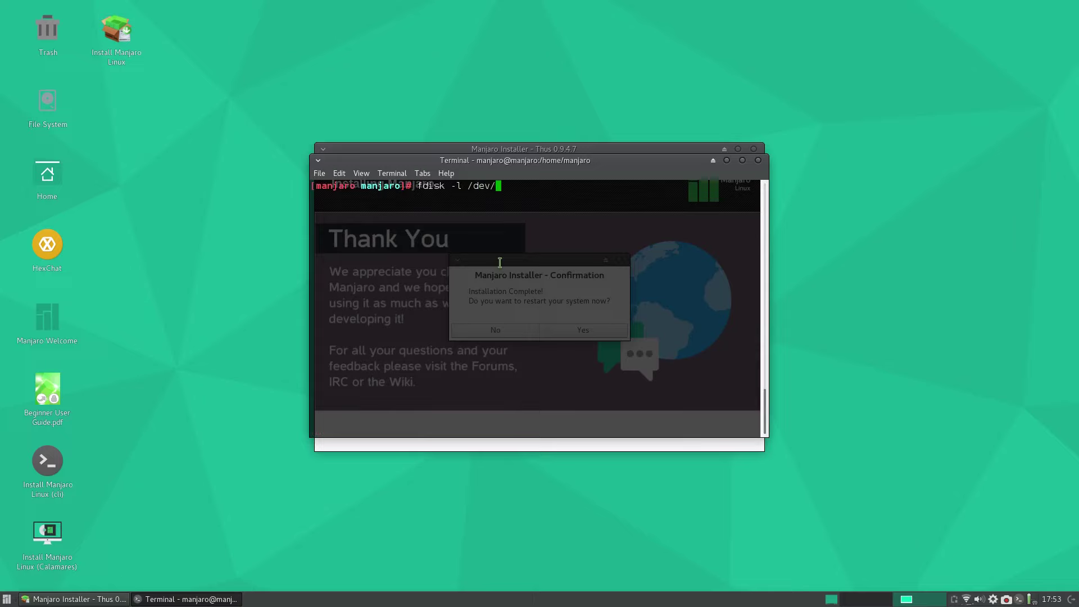
text(sdb)
key(Return)
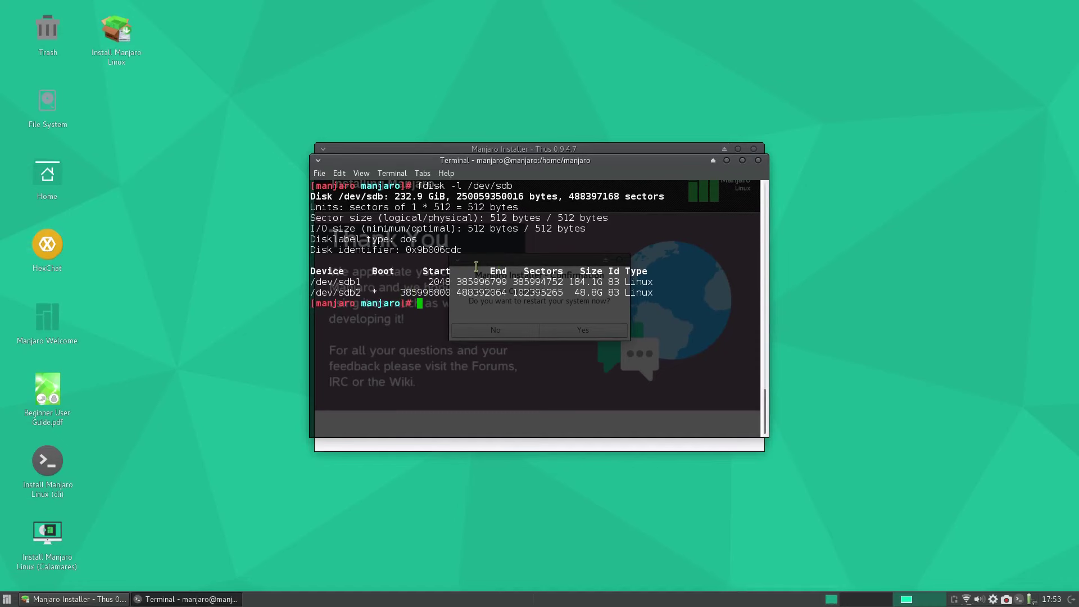
text(mount )
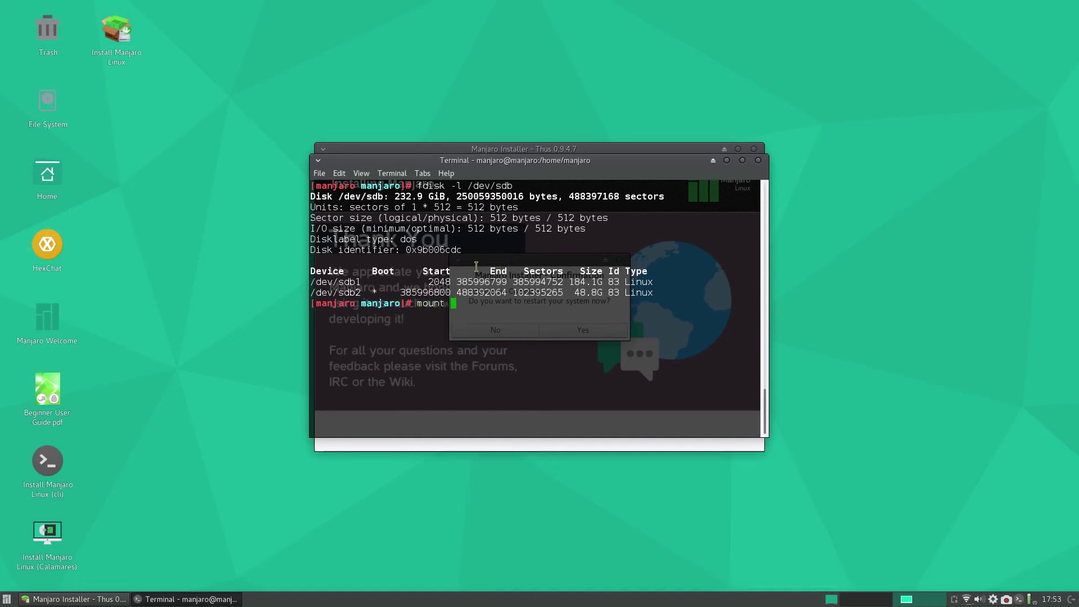
text(/dev/s)
key(BackSpace)
key(BackSpace)
key(BackSpace)
key(BackSpace)
key(BackSpace)
key(BackSpace)
key(BackSpace)
key(BackSpace)
key(BackSpace)
key(BackSpace)
key(BackSpace)
key(BackSpace)
key(ctrl+d)
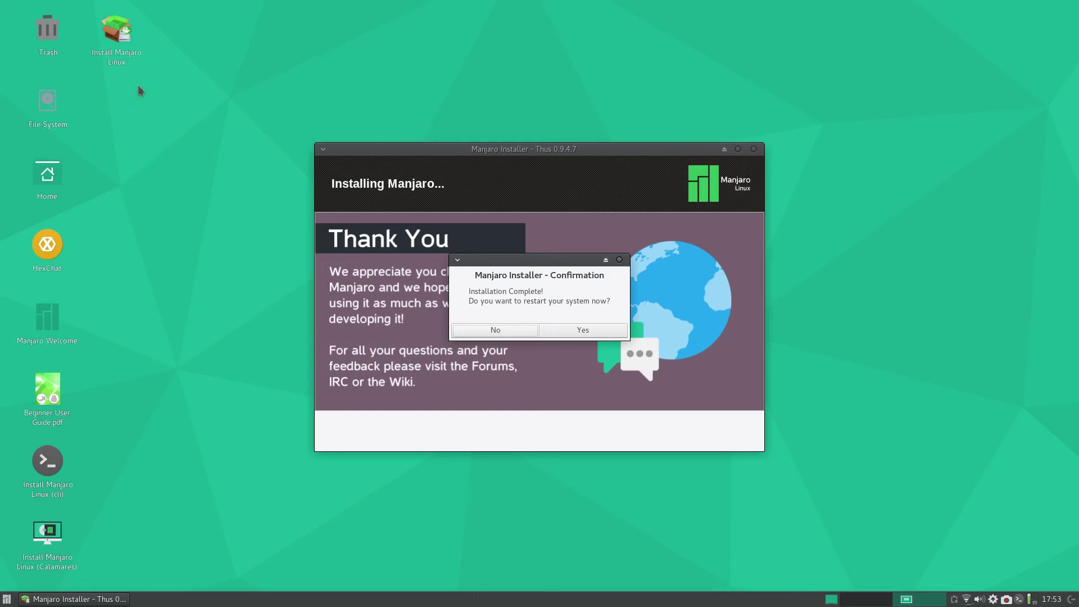
click(5, 600)
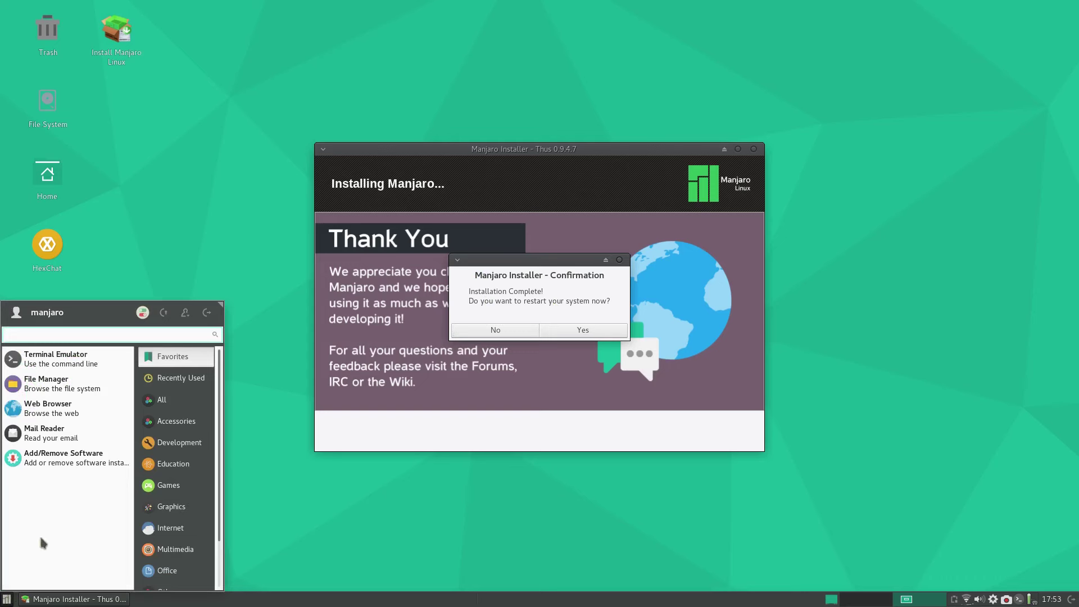
text(nc)
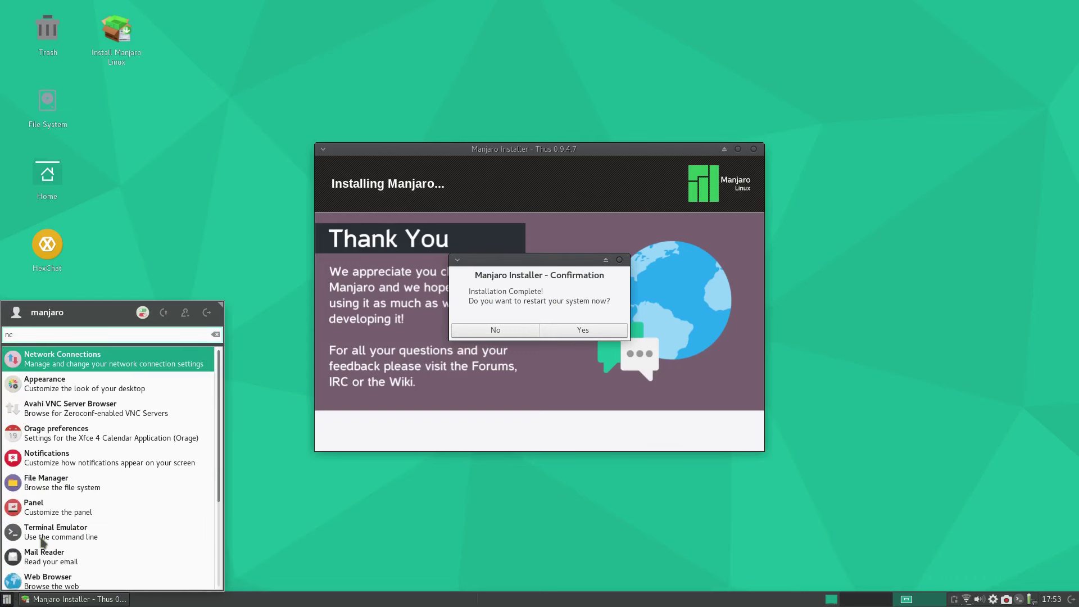
key(BackSpace)
text(v)
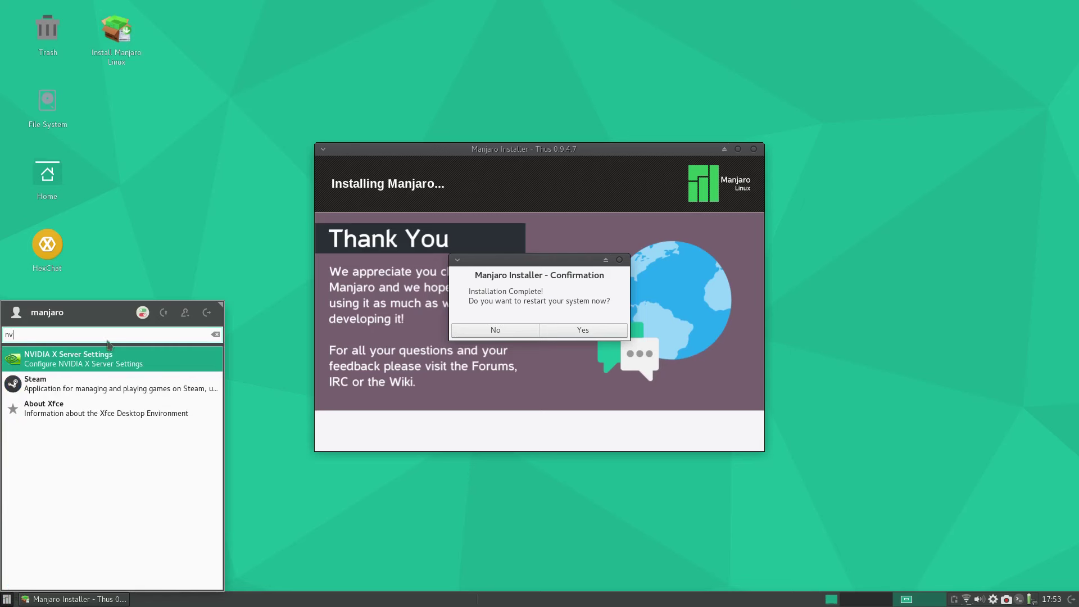
click(95, 359)
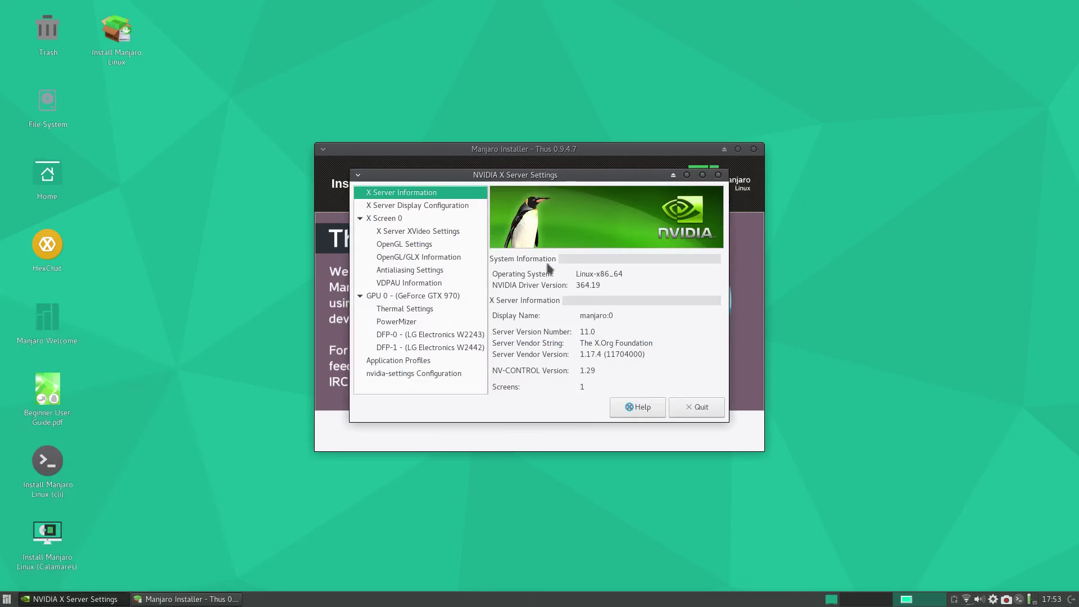
click(696, 408)
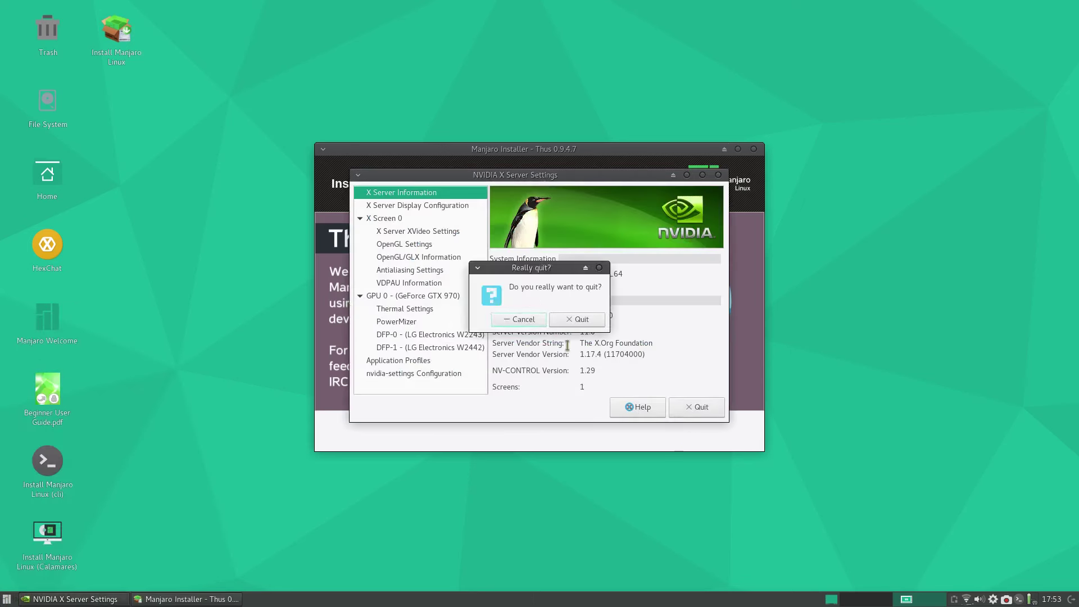
click(584, 321)
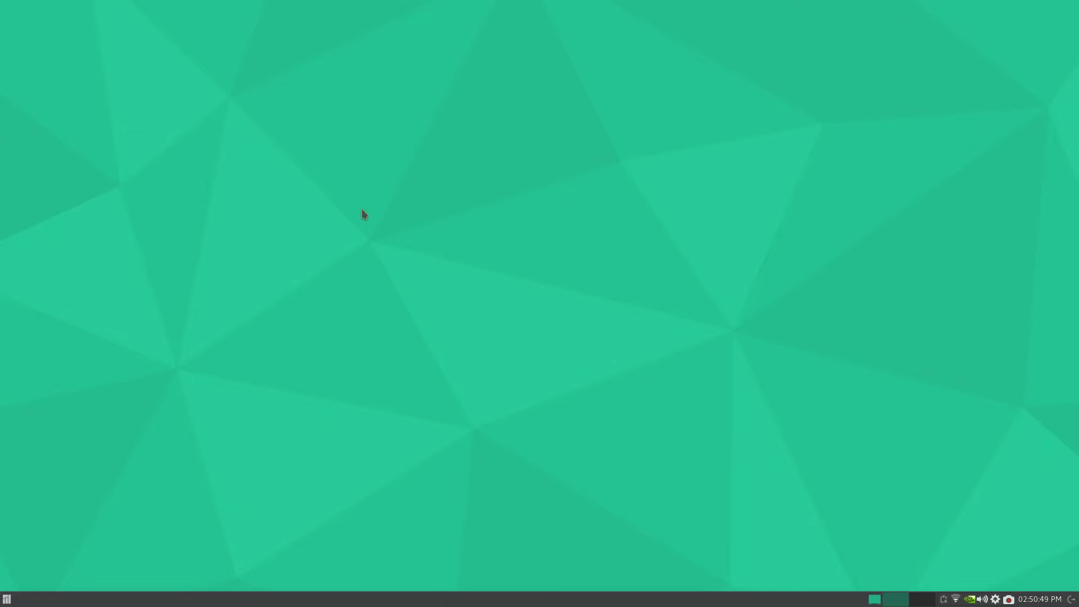
- Open an Xfce Terminal window with Ctrl+Alt+T
key(ctrl+alt+t)
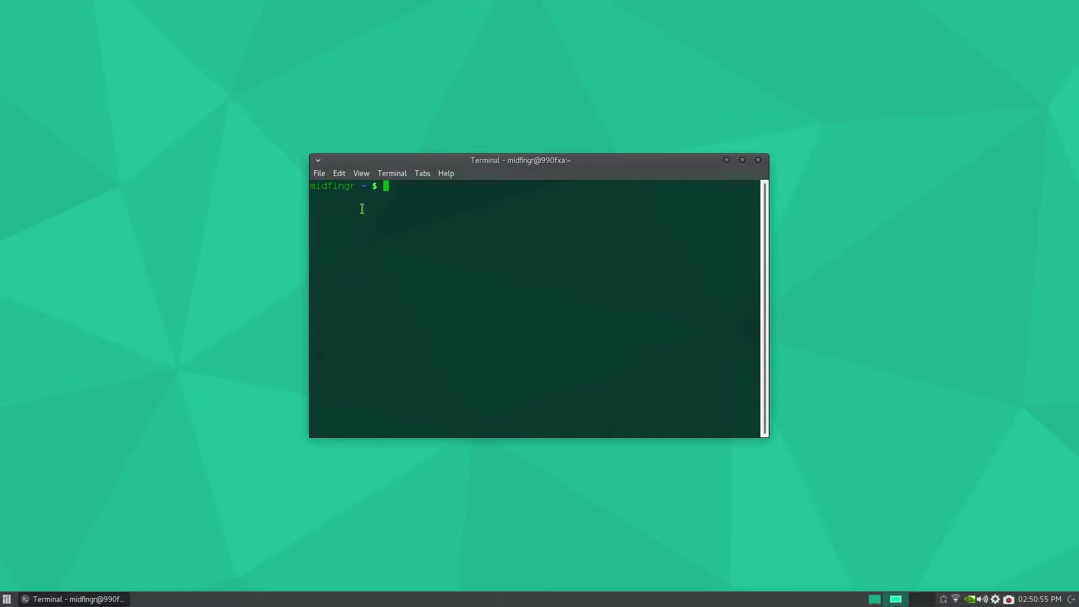
- Enter 'sudo leafpad /' in the terminal, then launch Window Manager Tweaks from a Whisker search for 'tw'
text(sudo leafpad /)
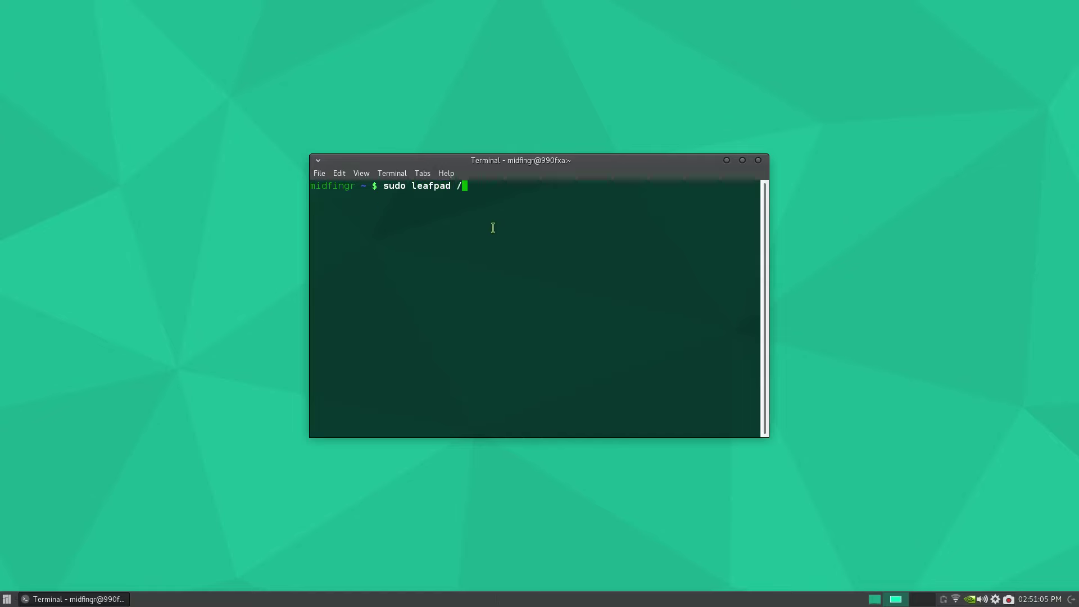
key(super)
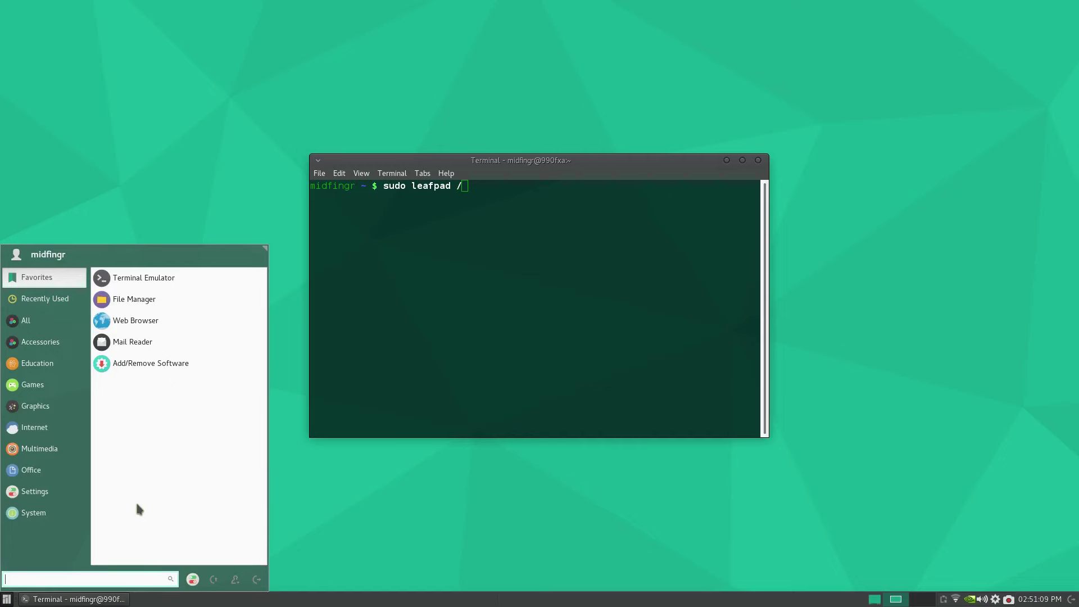
text(w)
key(BackSpace)
text(tw)
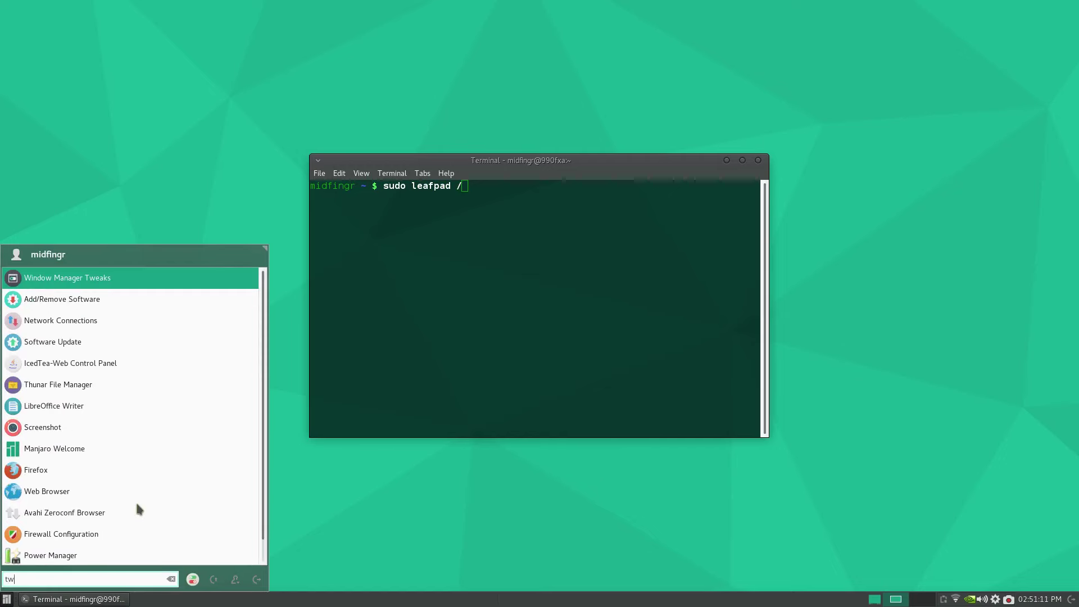
key(Return)
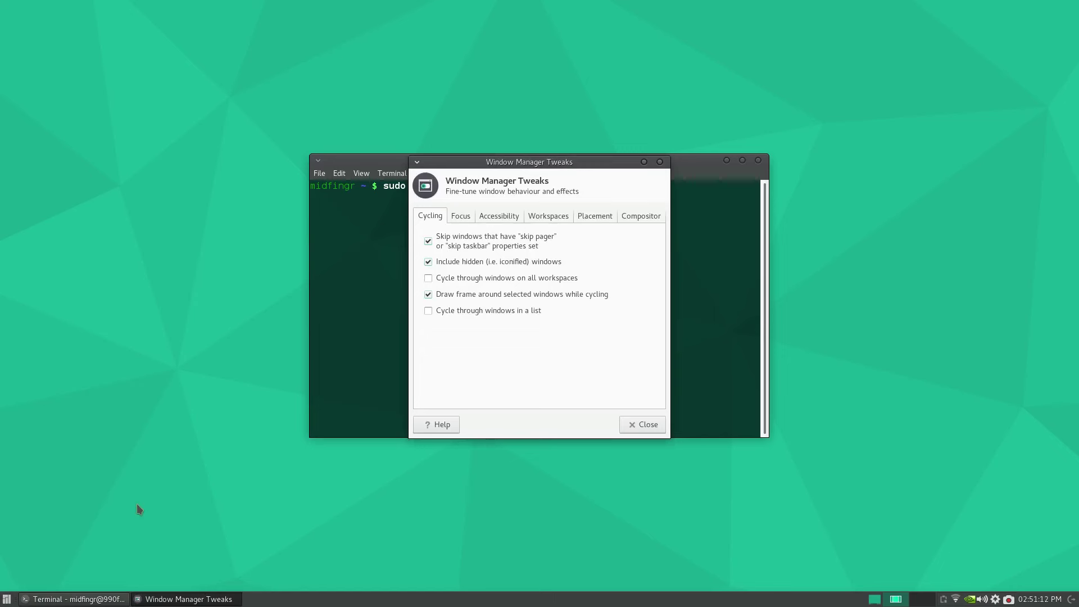
- Set the window grab-and-move key to Shift on the Accessibility tab
click(511, 216)
click(596, 239)
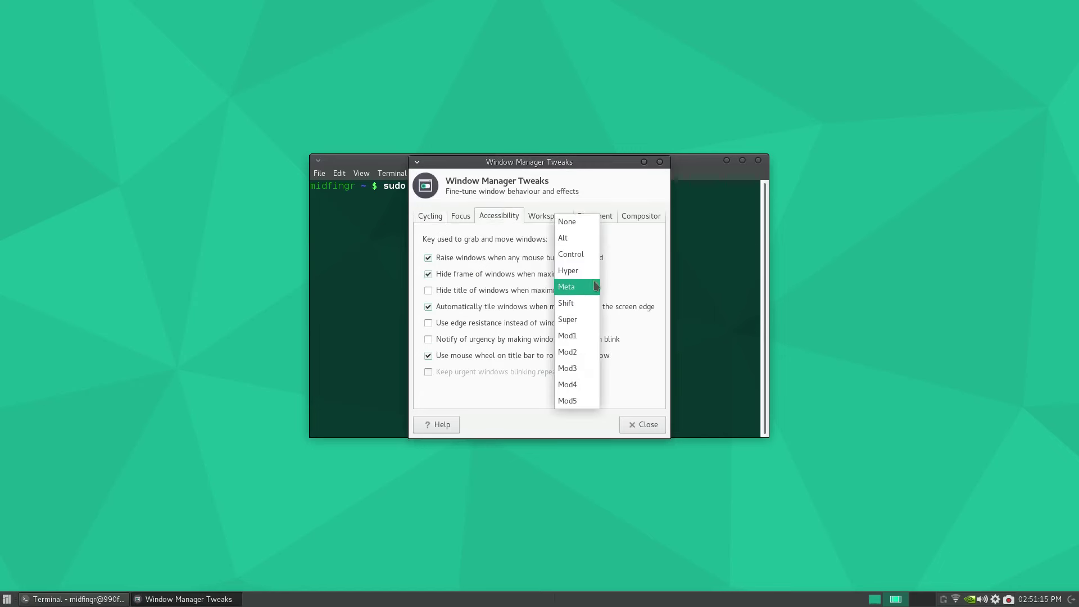
click(578, 303)
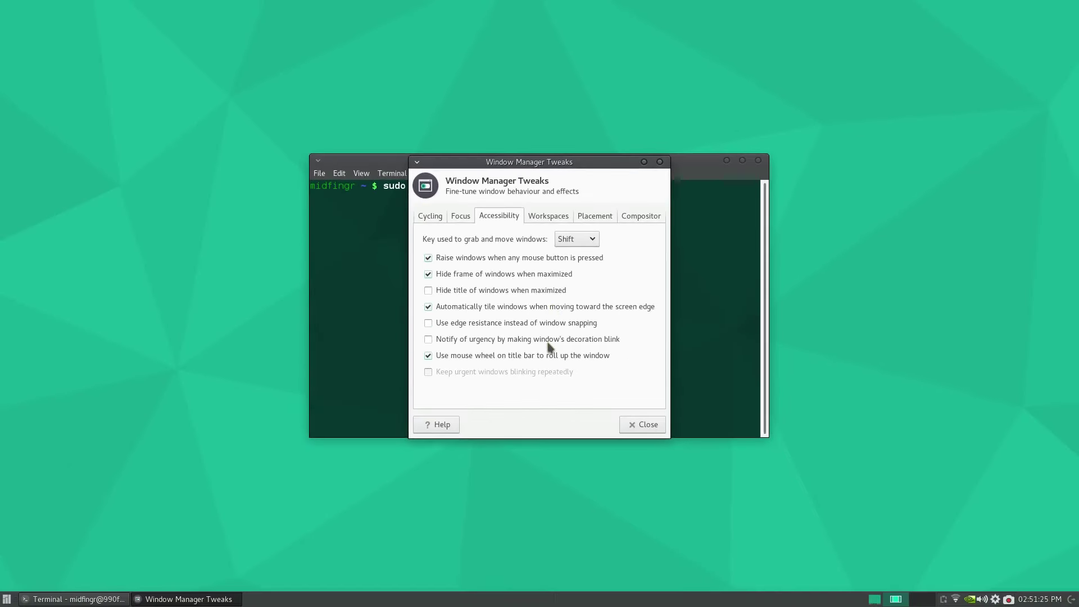
- Disable mouse-wheel workspace switching on the desktop, check the Compositor tab, and close the tweaks
click(554, 216)
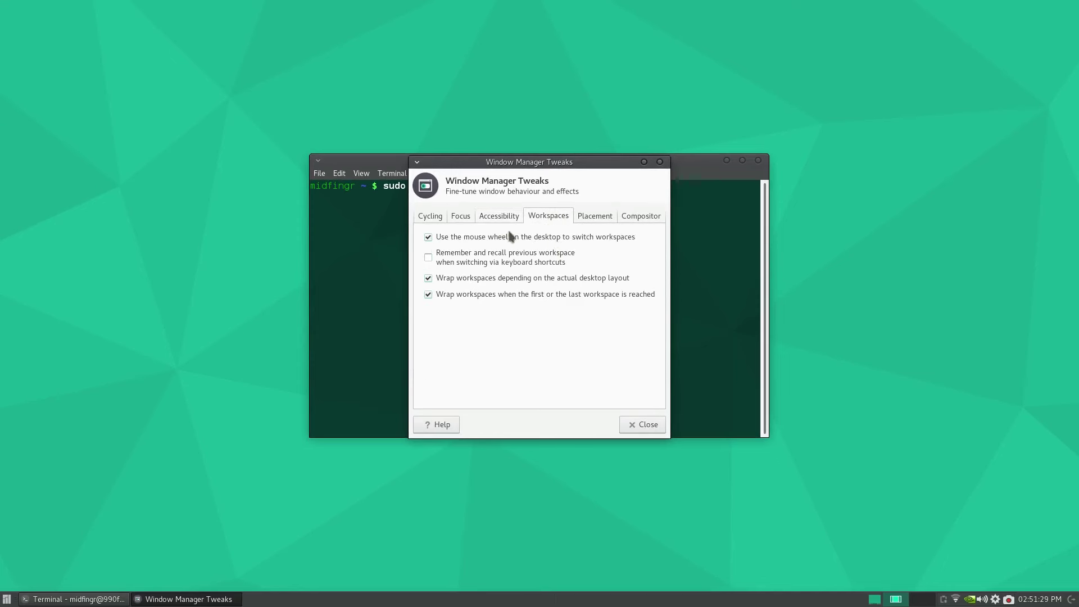
click(517, 240)
click(641, 216)
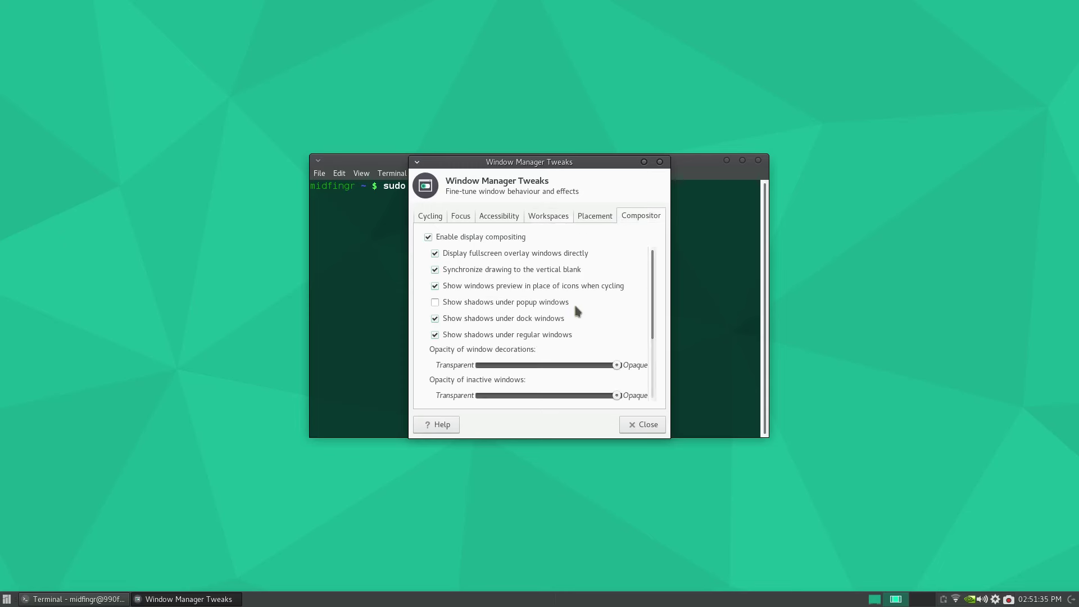
click(644, 425)
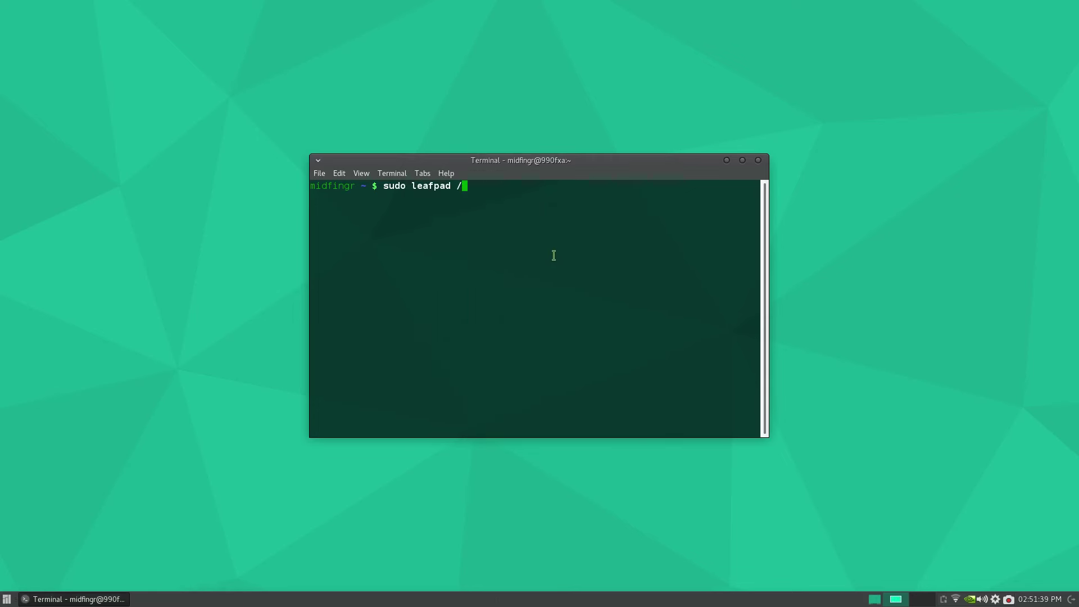
- Open /etc/fstab in Leafpad as root, review its entries, and close it
text(et)
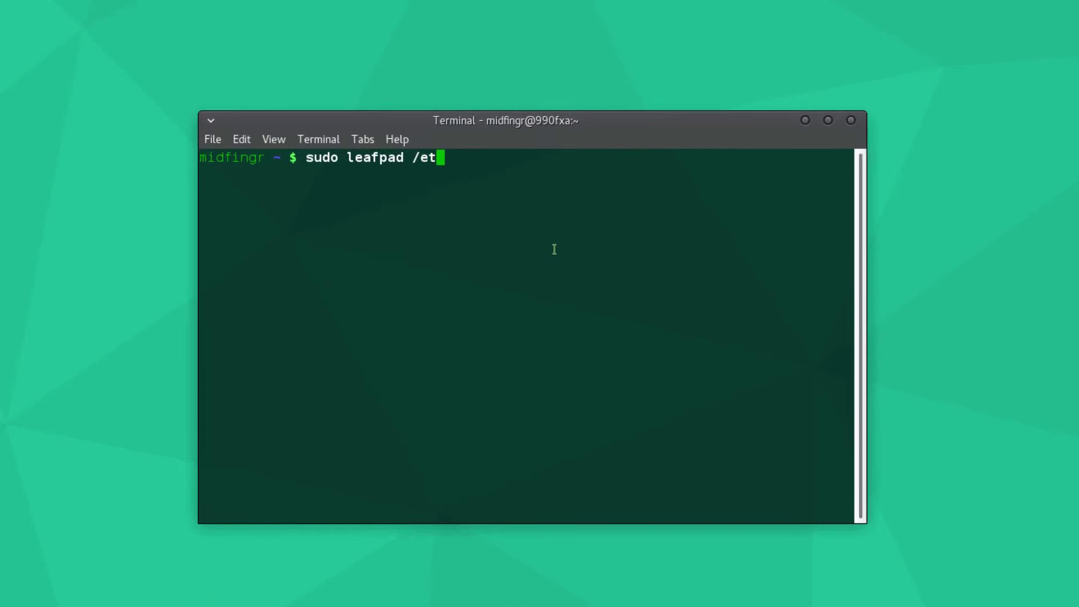
key(Tab)
text(fs)
key(Tab)
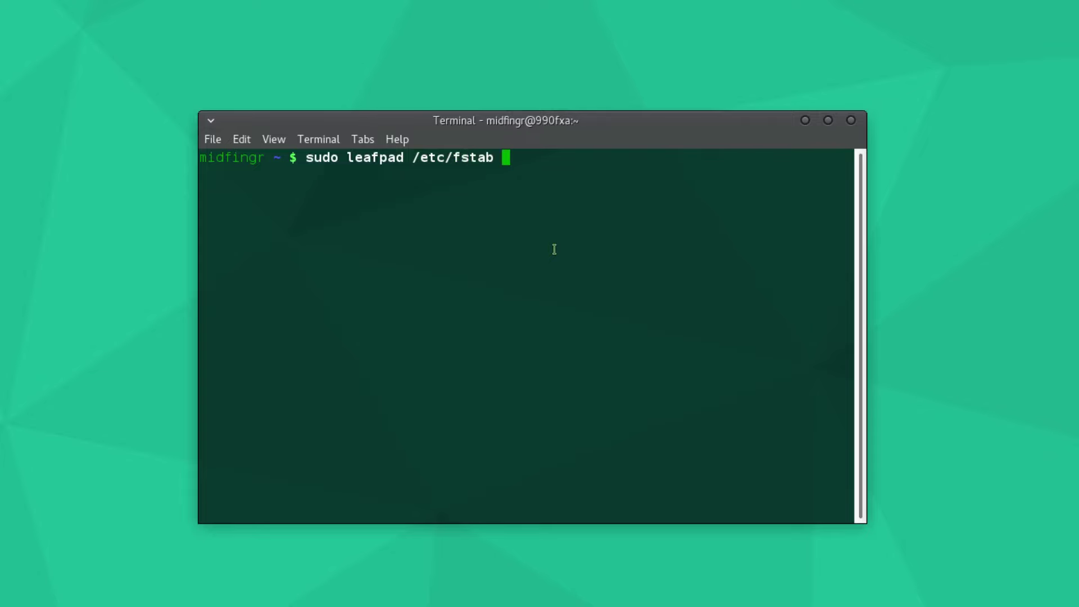
key(Return)
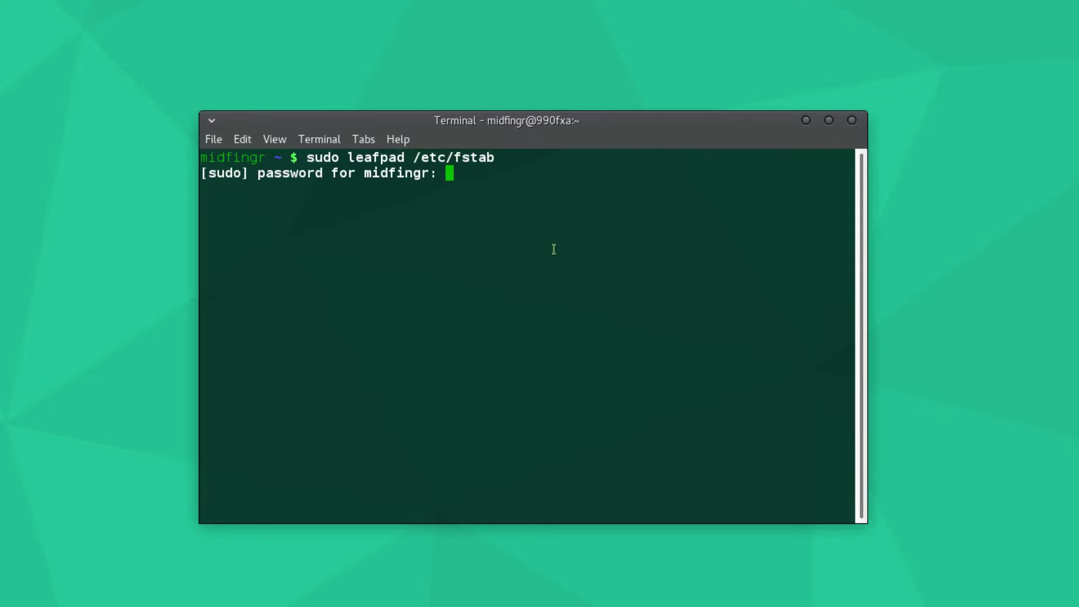
key(Return)
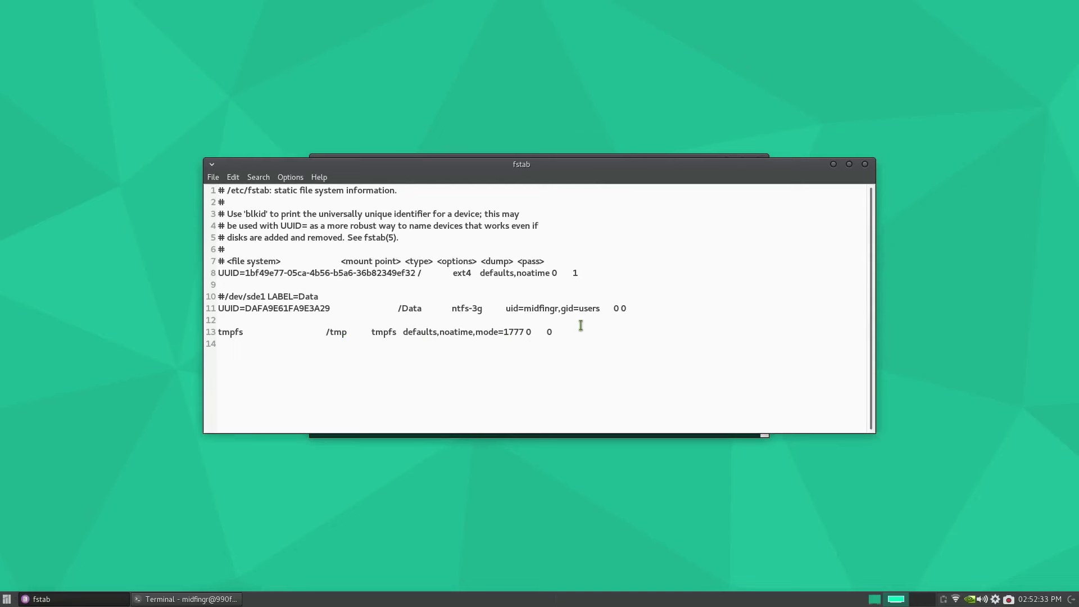
key(ctrl+q)
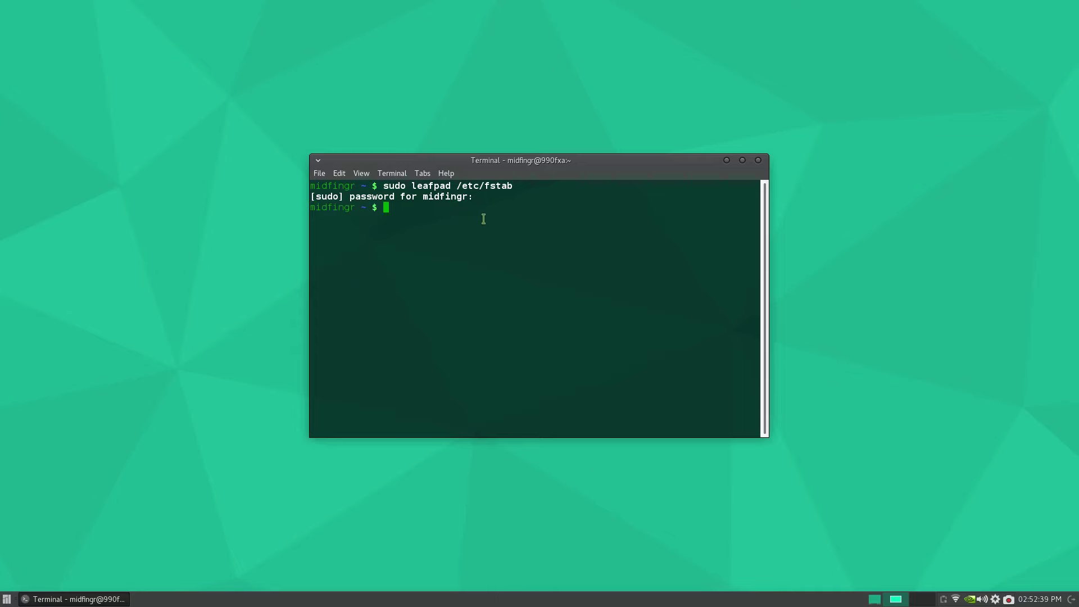
key(super)
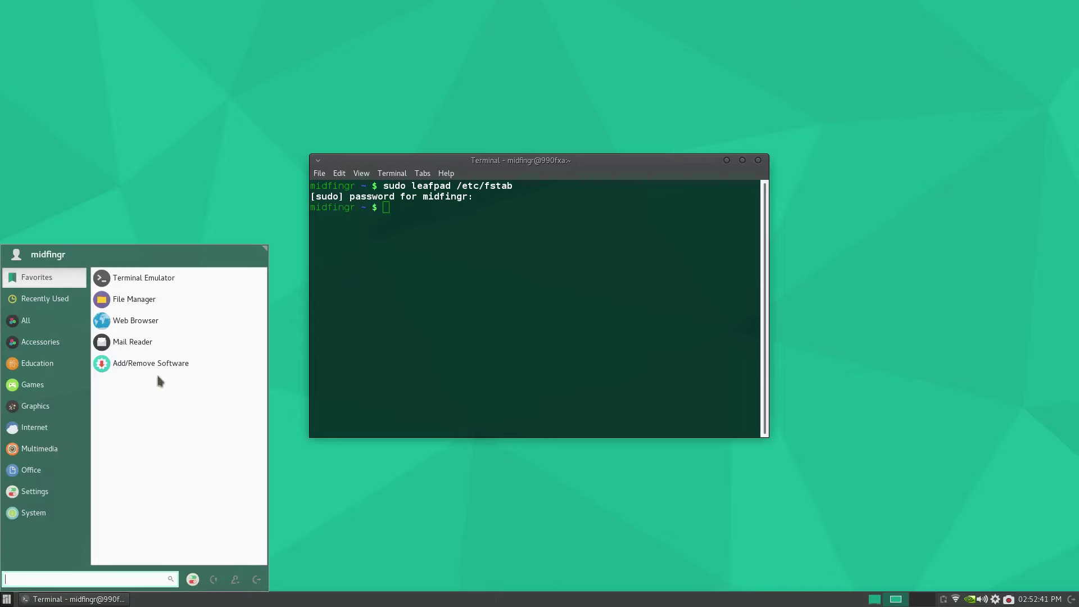
key(Escape)
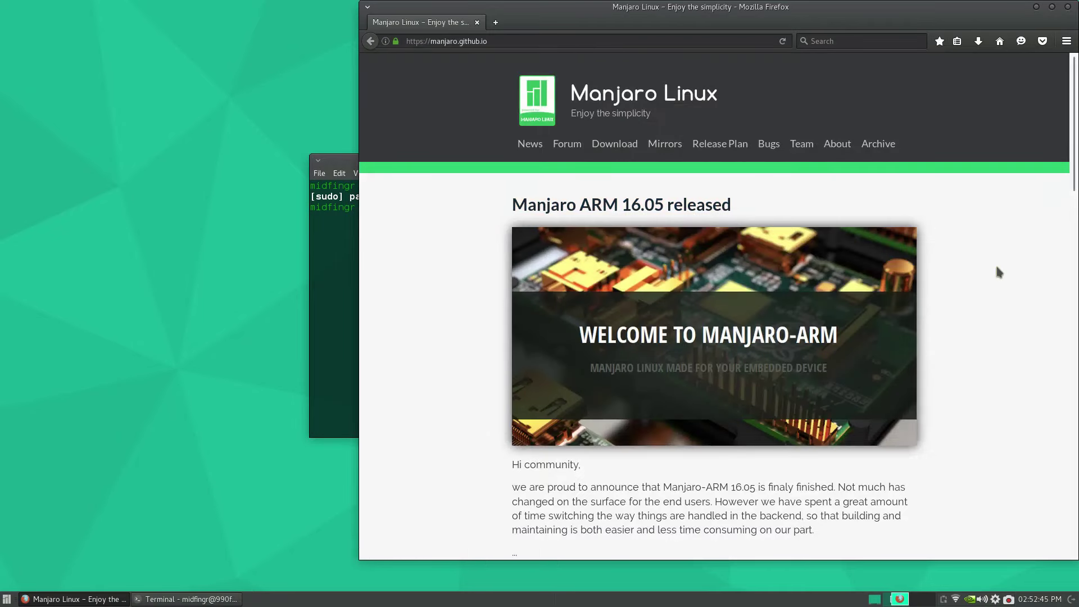
key(ctrl+q)
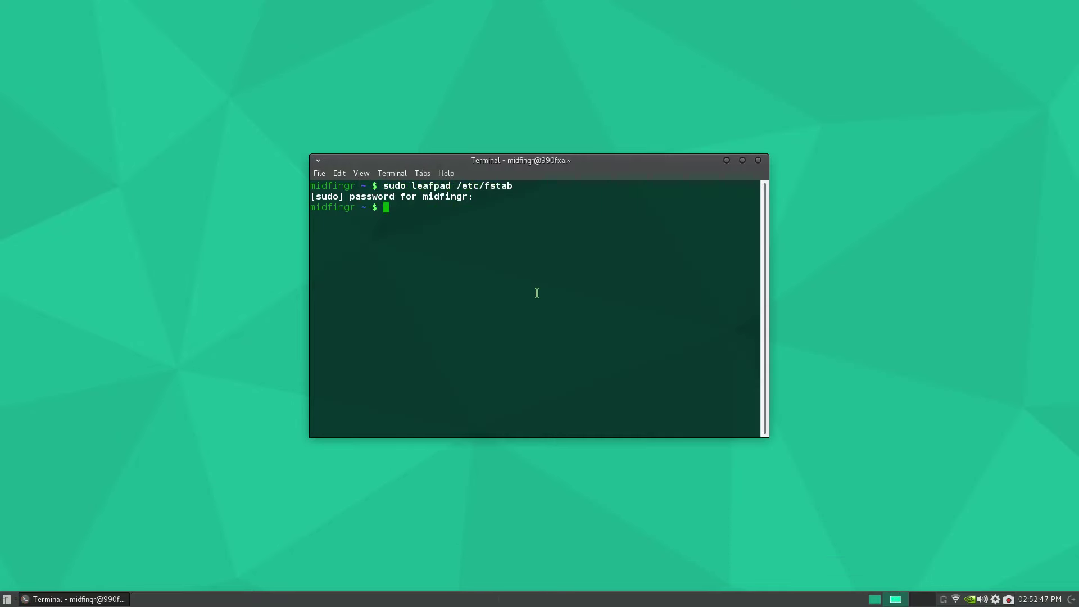
key(super)
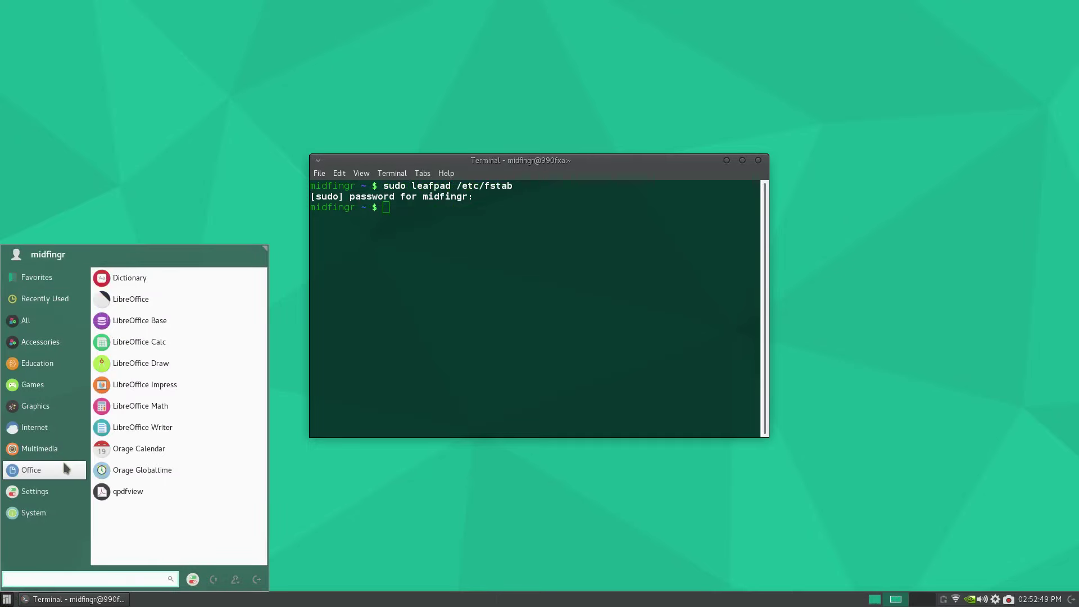
text(fir)
key(Return)
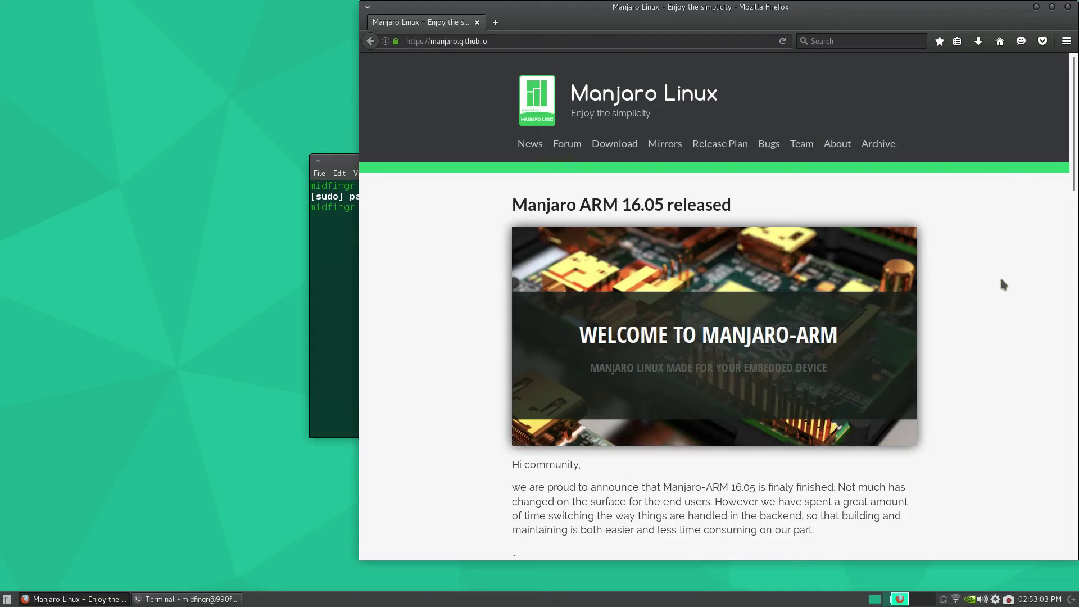
key(alt+F4)
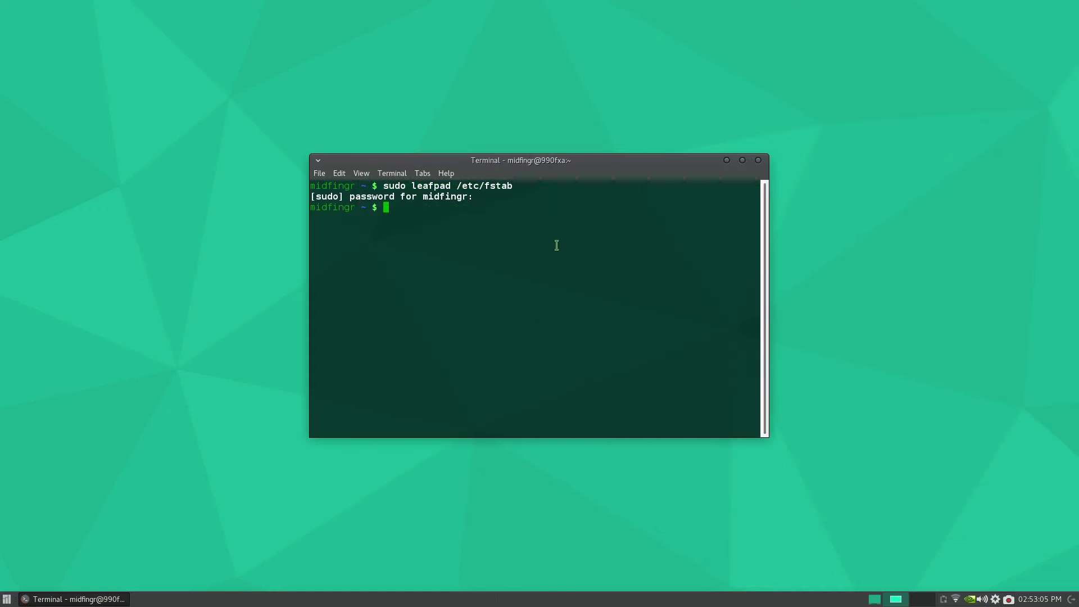
- Open /etc/hosts in Leafpad as root and replace the first localhost on line 6 with 990fxa
text(sudo leafpad /etc/h)
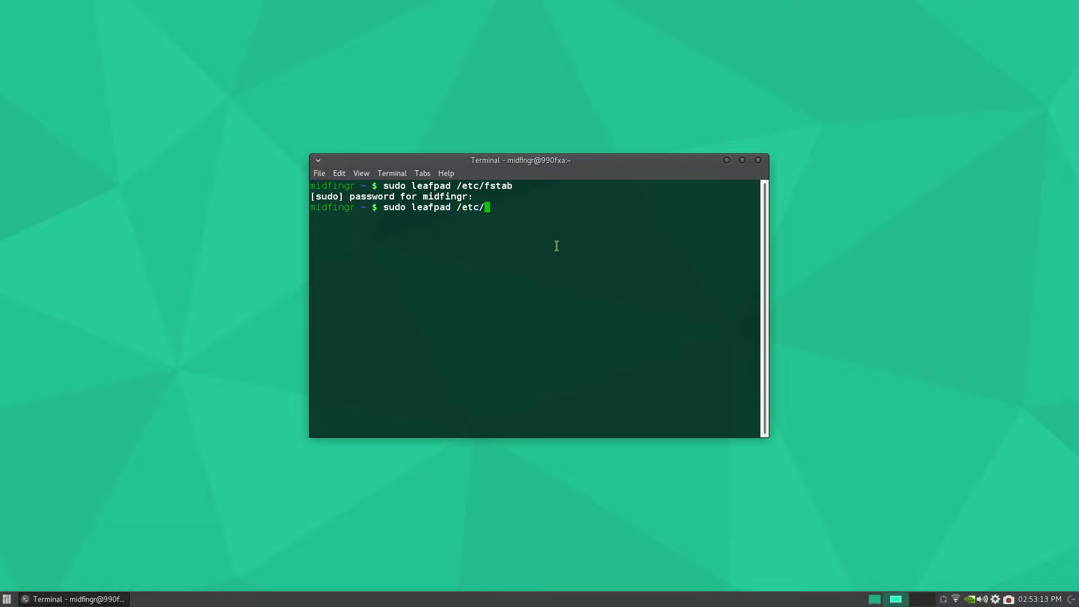
text(osts)
key(Return)
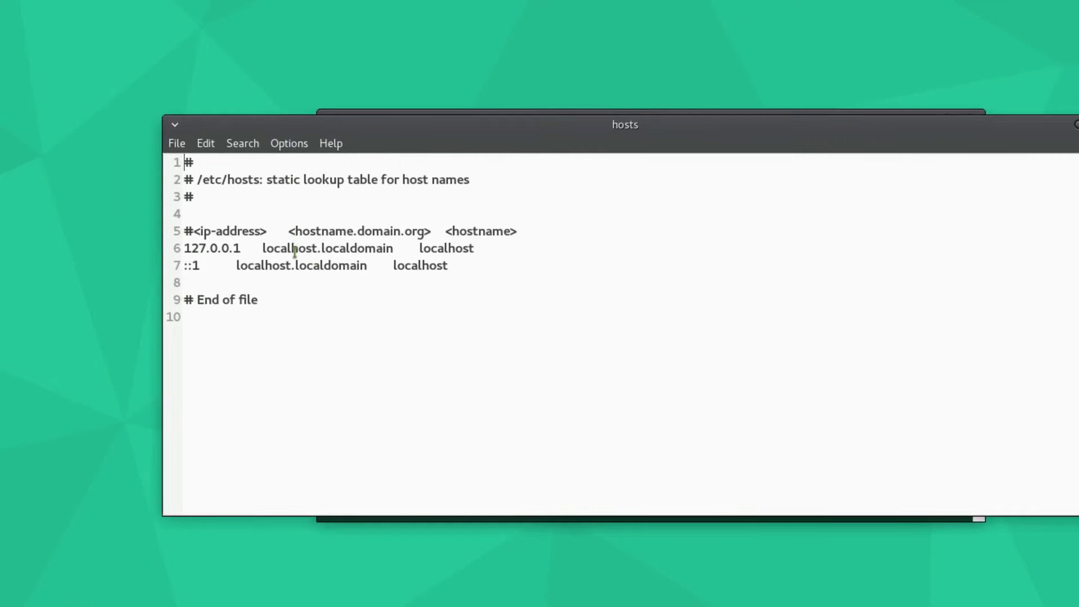
double_click(295, 254)
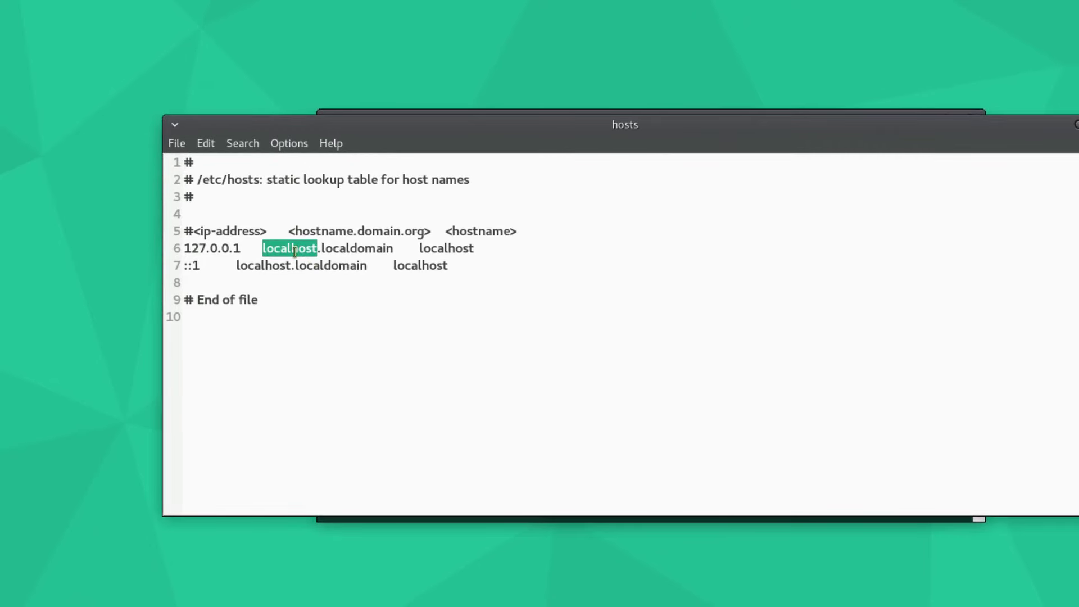
text(990fx)
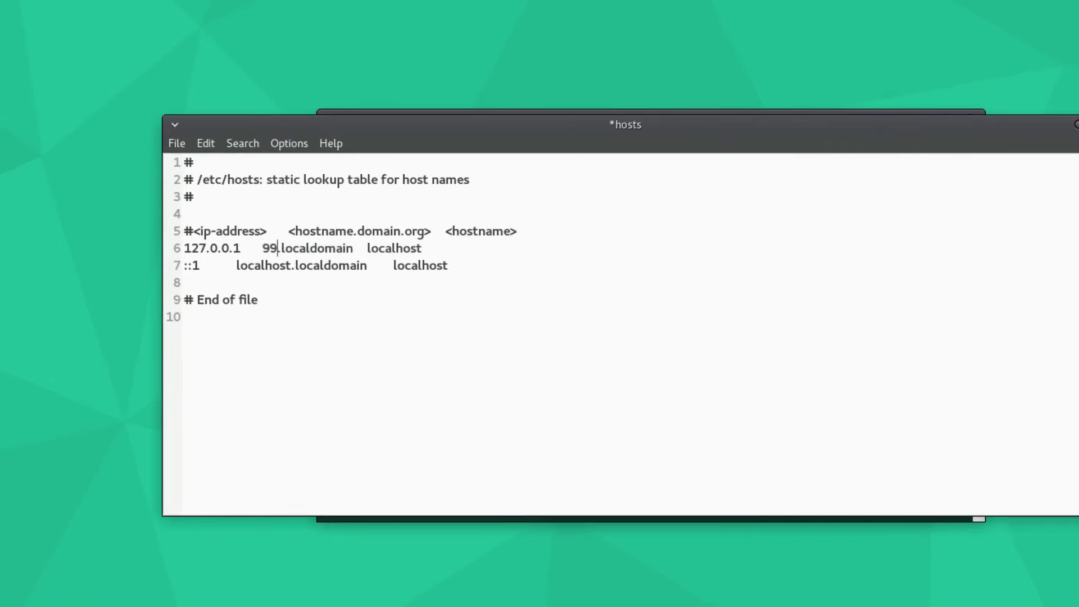
text(a)
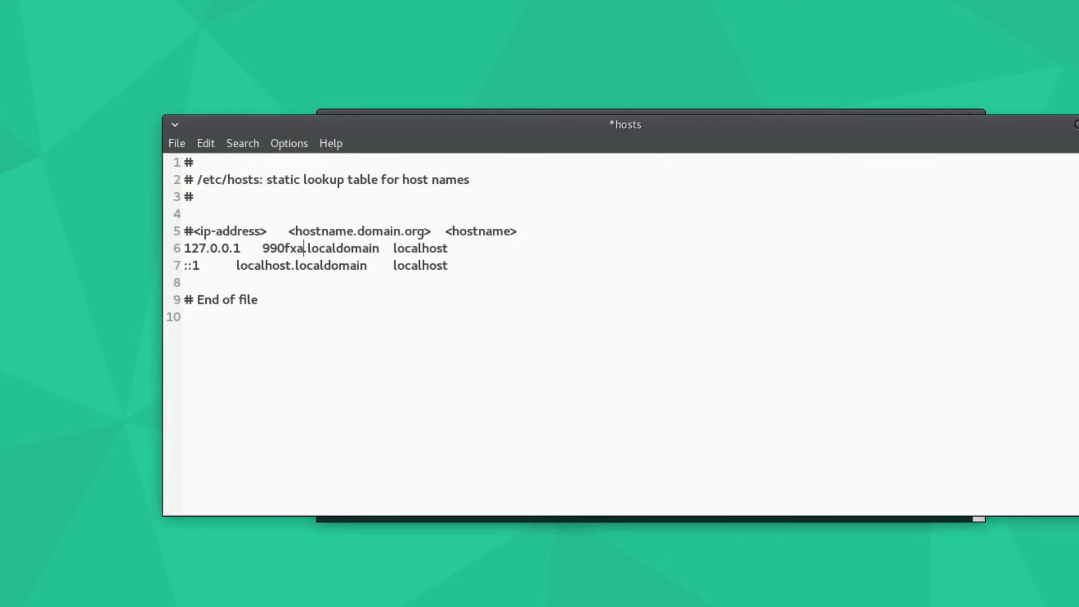
- Replace the trailing localhost on line 6 with 990fxa, then save and close the hosts file
click(448, 248)
key(BackSpace)
key(BackSpace)
key(BackSpace)
key(BackSpace)
key(BackSpace)
key(BackSpace)
key(BackSpace)
key(BackSpace)
key(BackSpace)
text(990fxa)
key(ctrl+s)
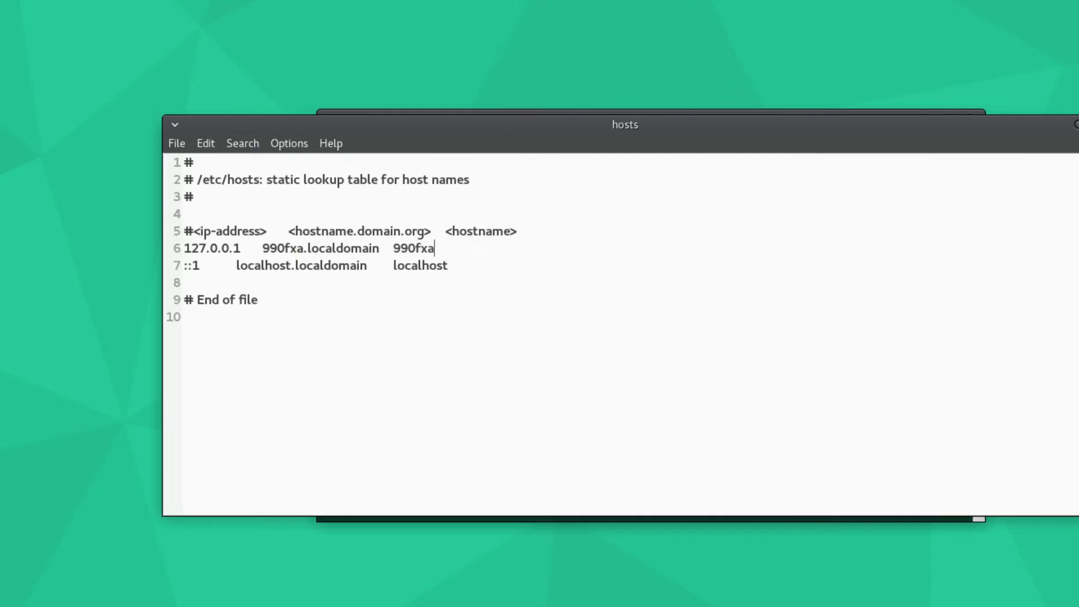
key(ctrl+q)
key(super)
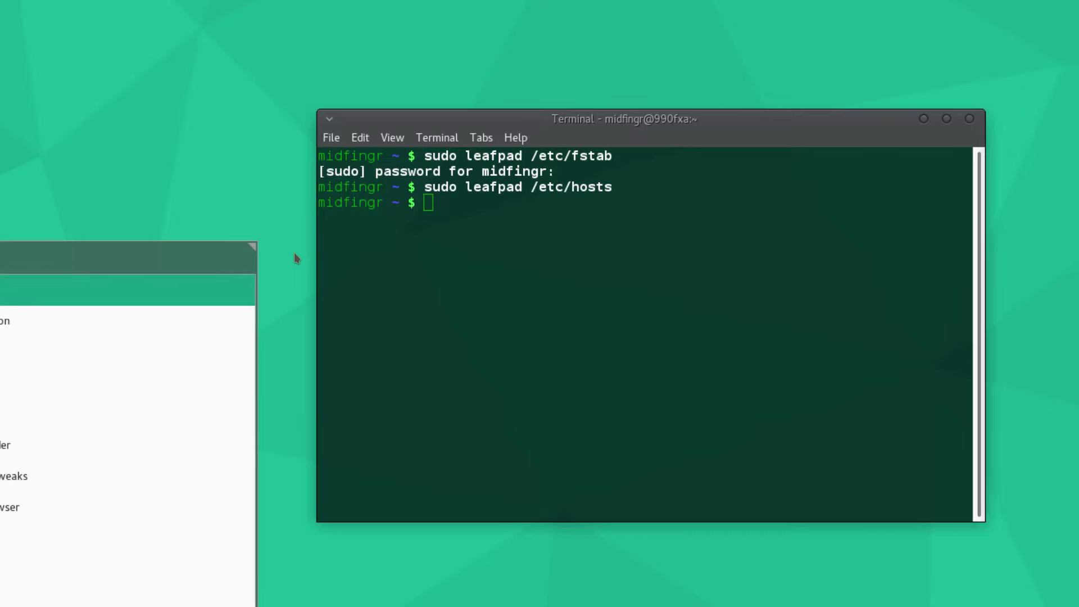
- Launch Firefox from the Whisker menu twice, quitting it with Ctrl+Q each time
key(Return)
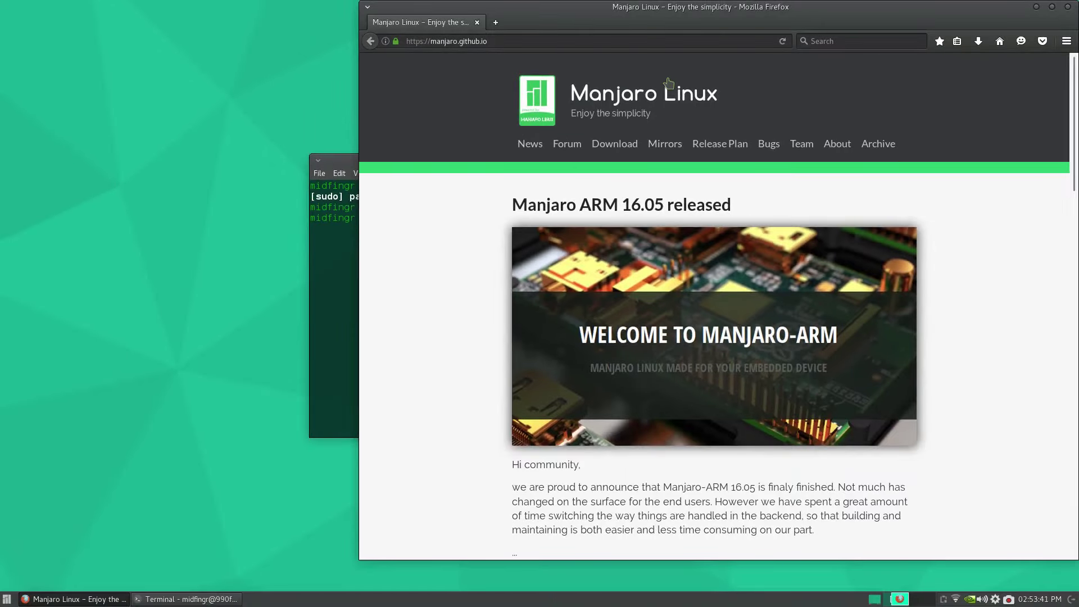
key(ctrl+q)
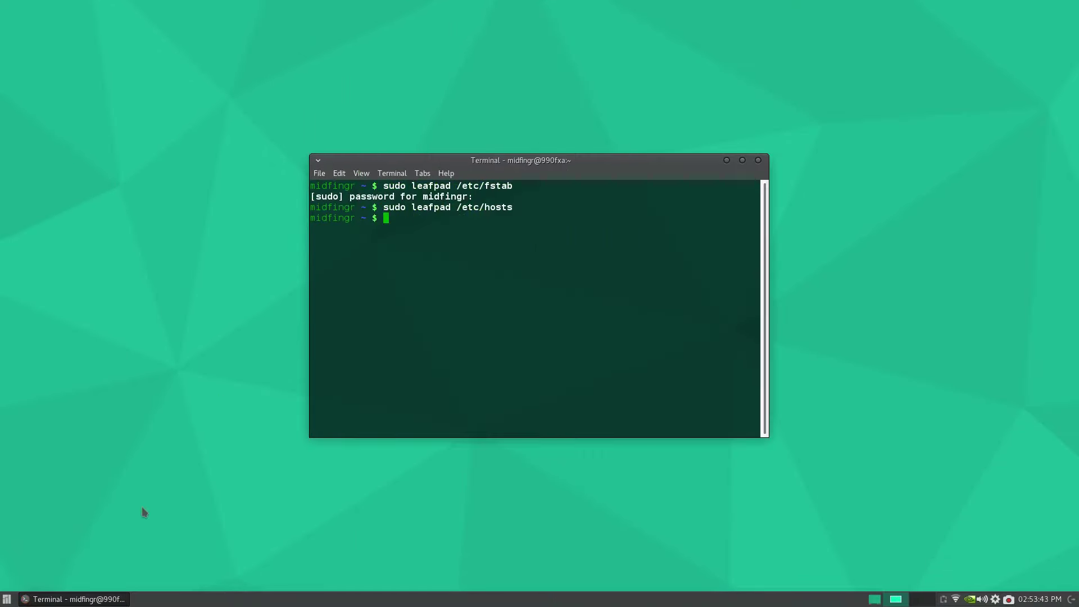
key(super)
click(148, 322)
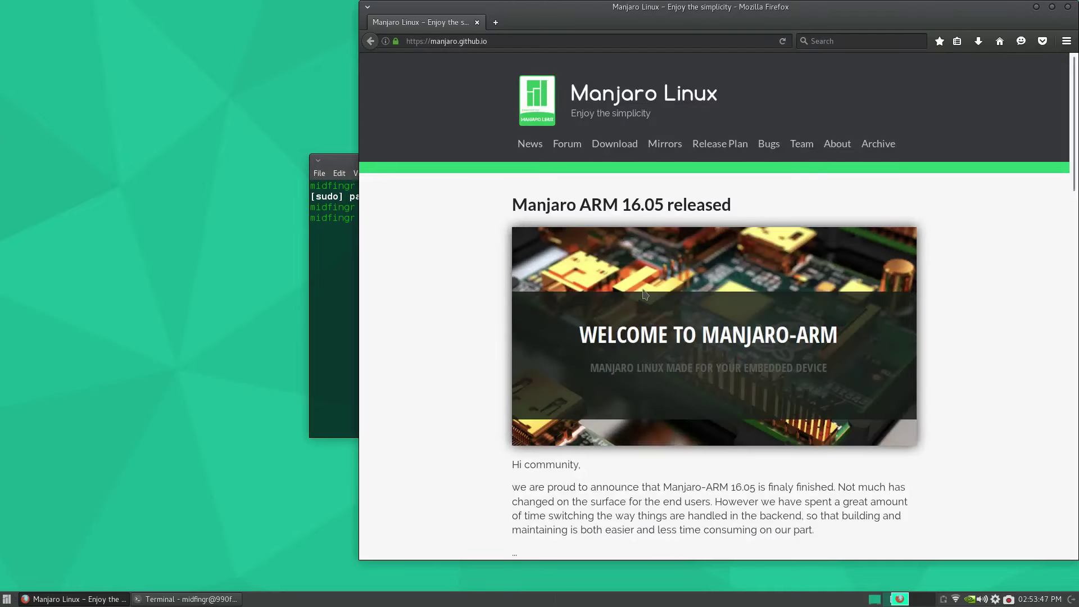
key(ctrl+q)
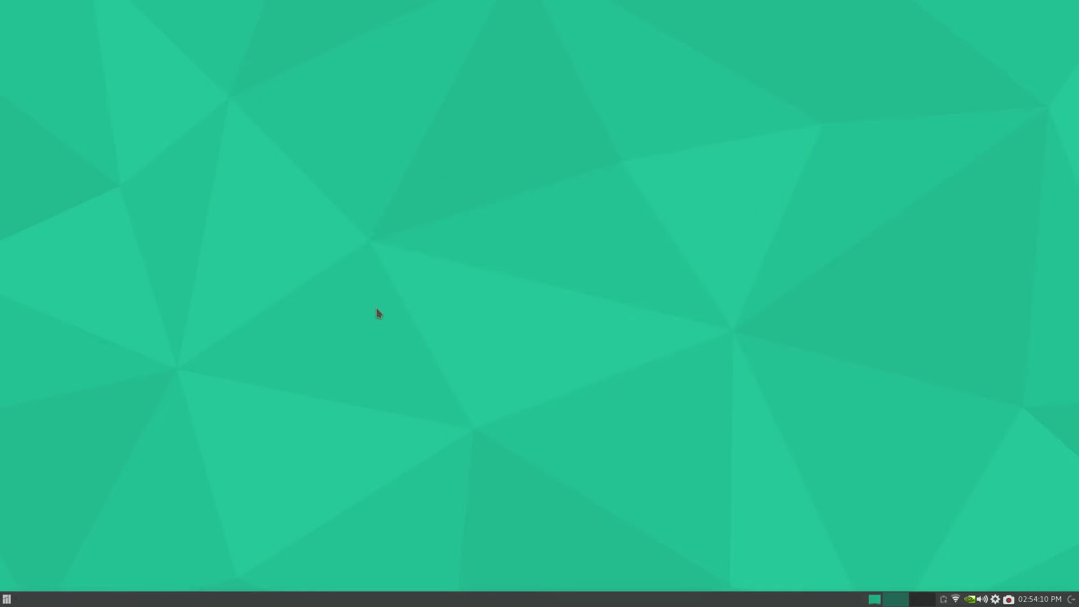
- Open MenuLibre via Edit Applications on the Whisker Menu button, look it over, and close it
click(7, 599)
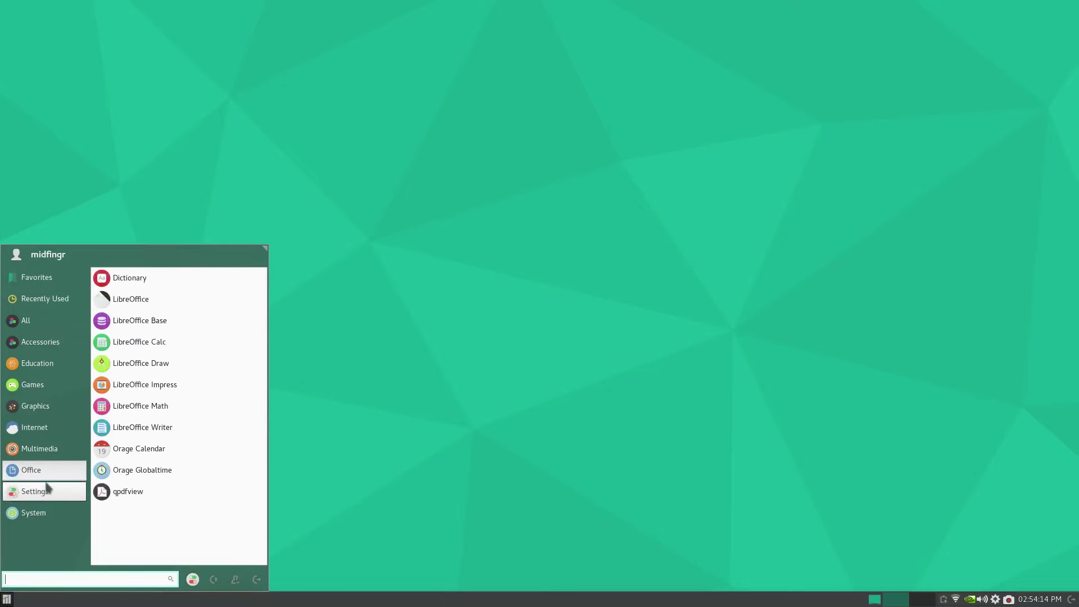
mouse_move(13, 510)
click(141, 534)
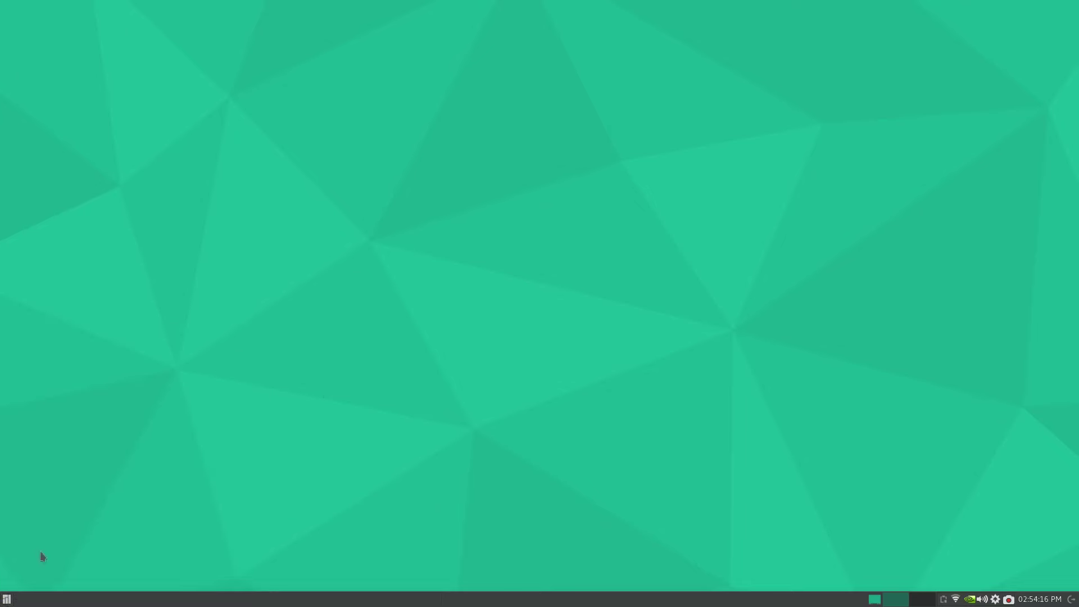
right_click(7, 598)
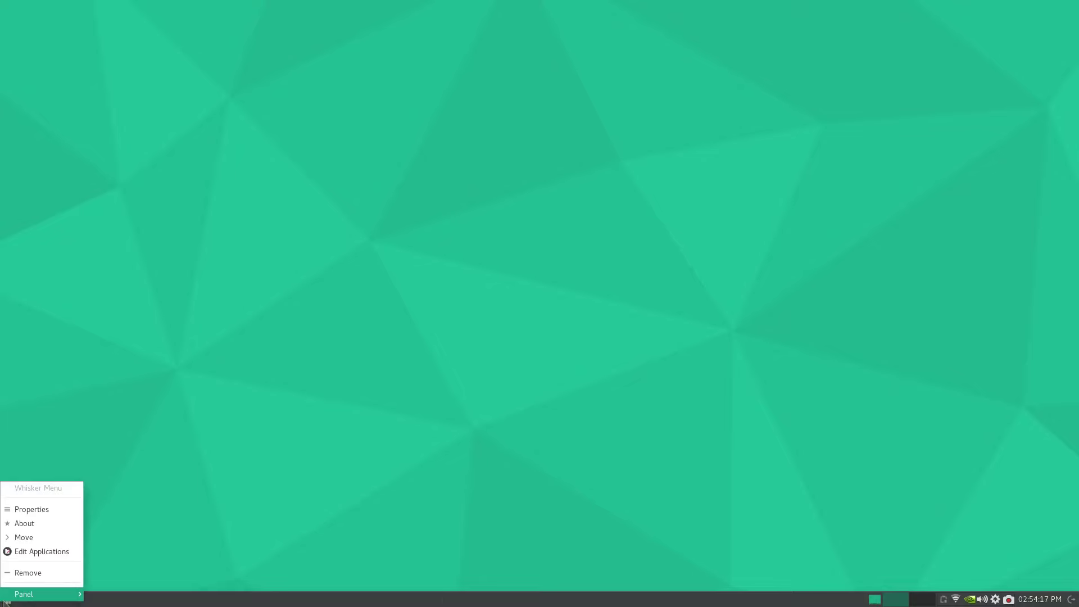
click(28, 552)
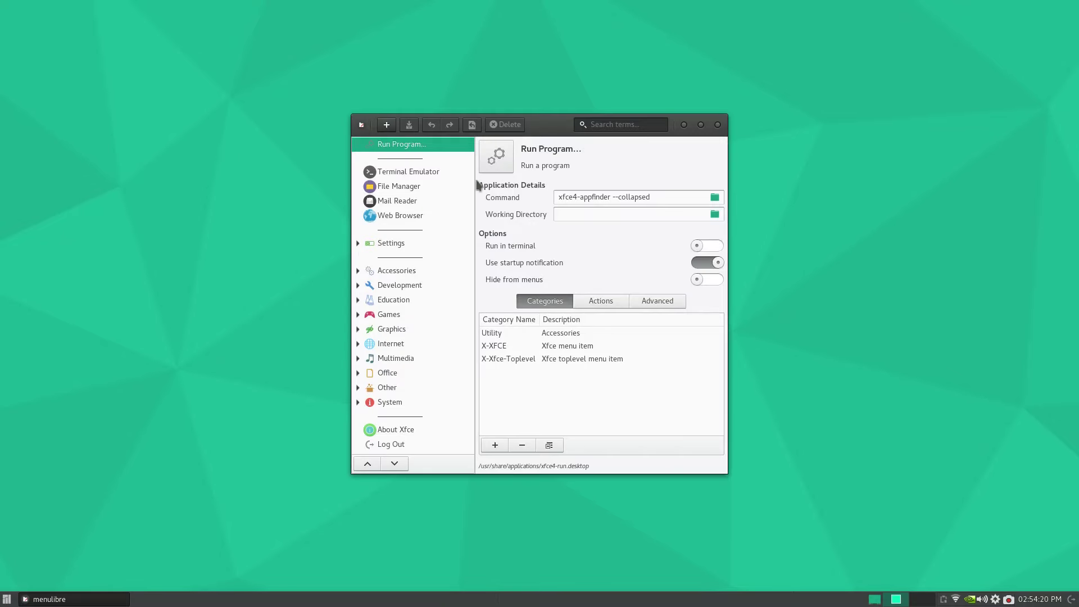
click(718, 125)
- Show the Favorites list in the Whisker application menu
click(6, 599)
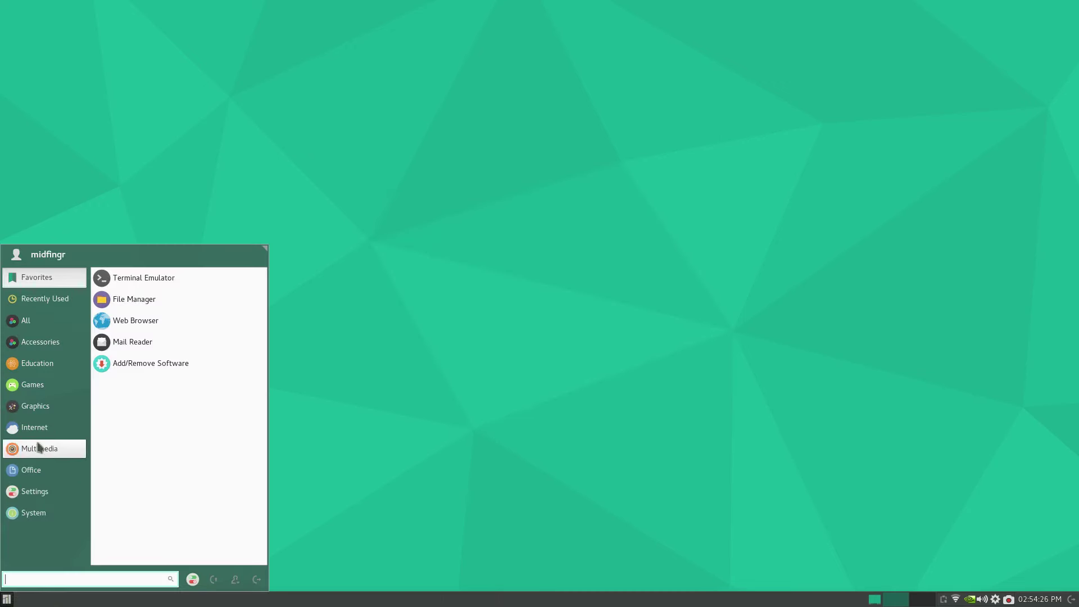
click(22, 363)
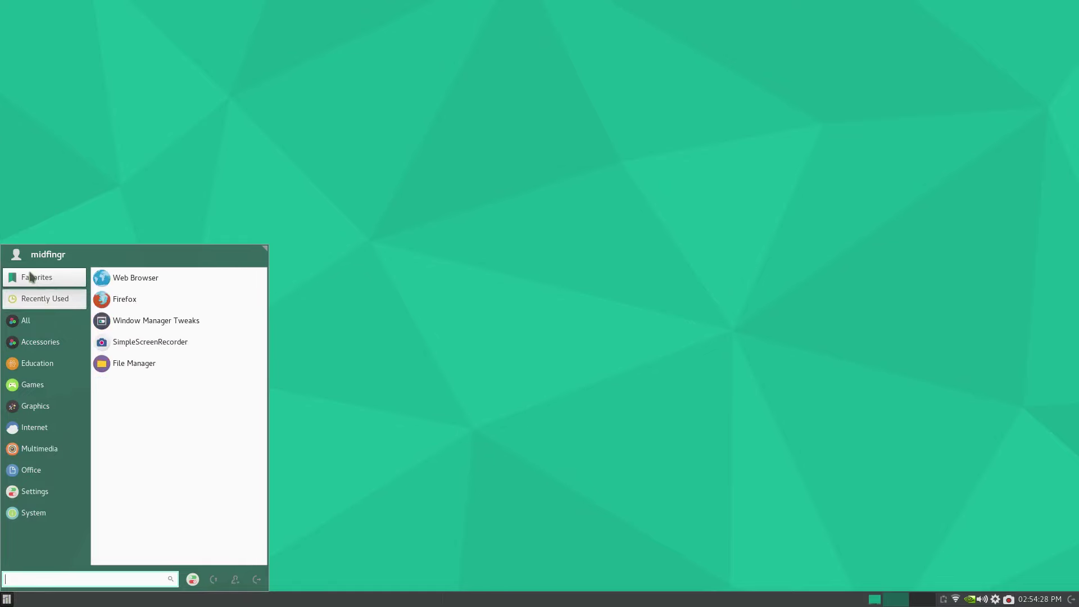
click(29, 277)
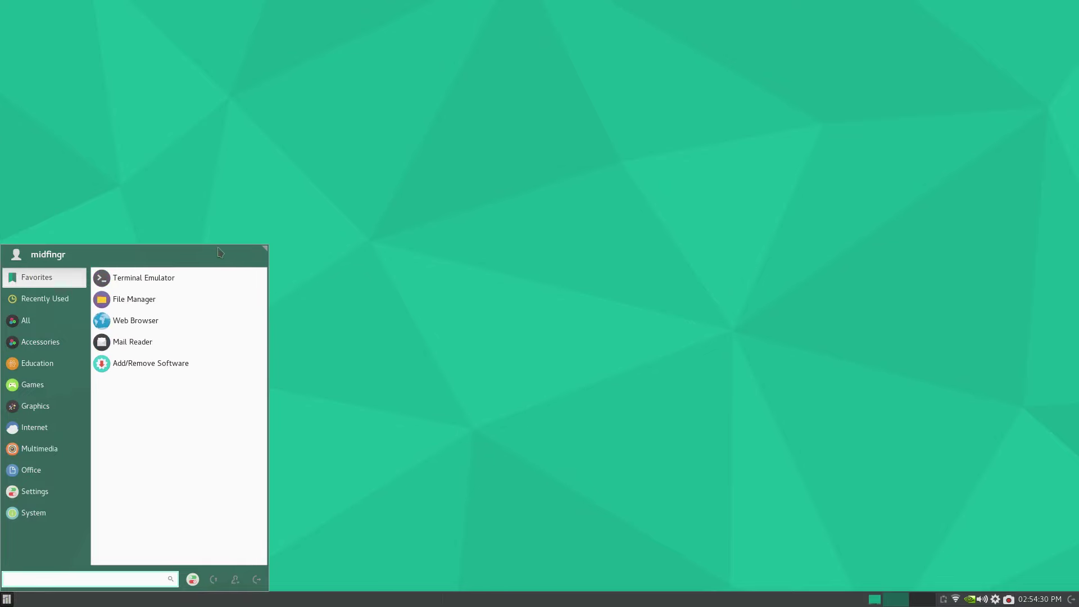
- In Mugshot, choose the green chart icon from the stock photos as the profile picture and apply it
click(17, 256)
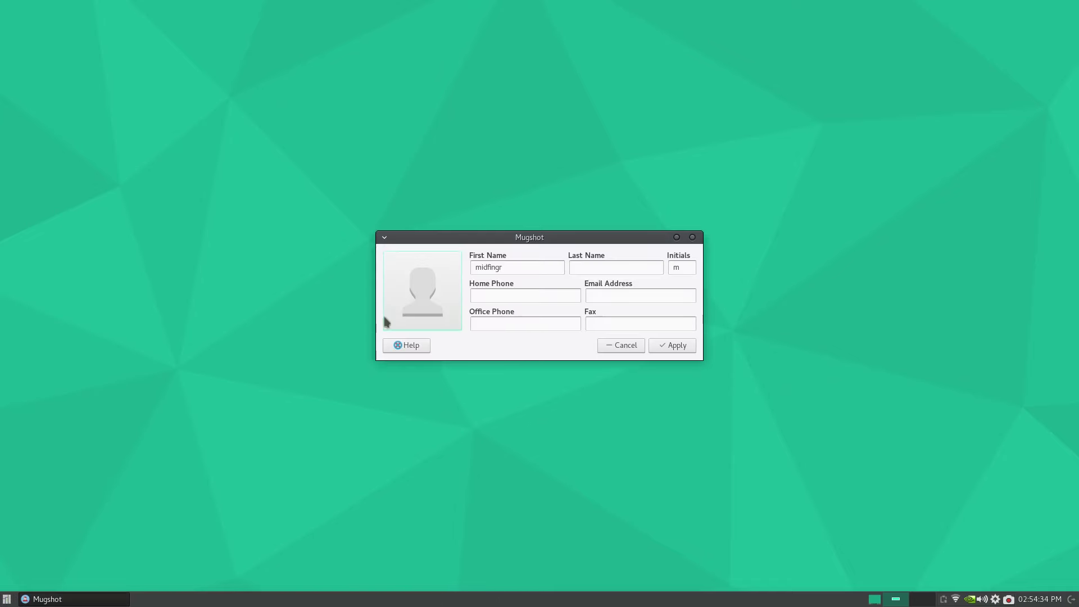
click(414, 287)
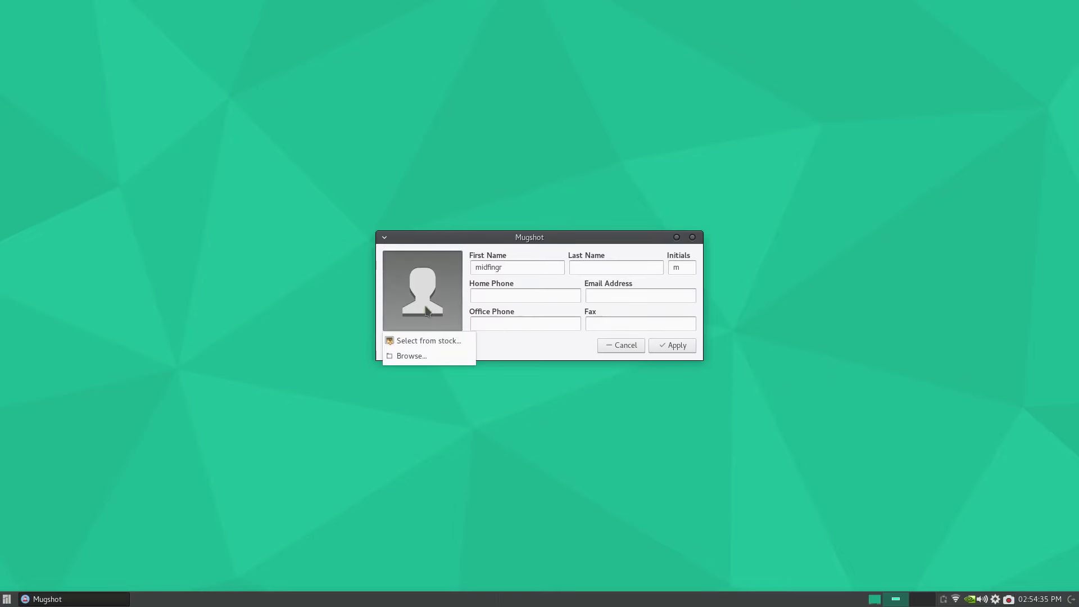
click(405, 340)
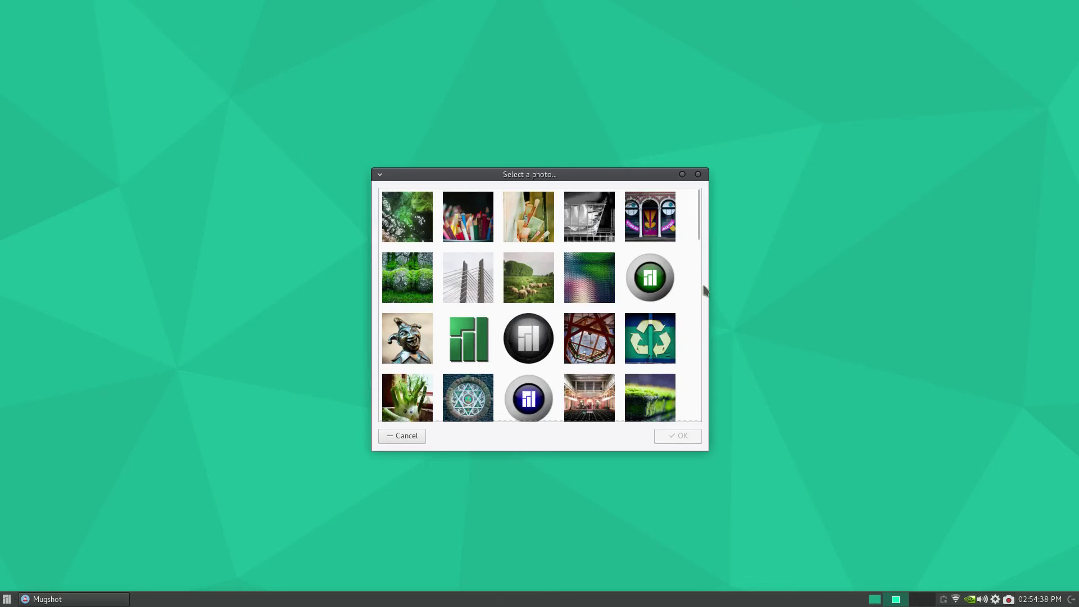
scroll(692, 229, down, 3)
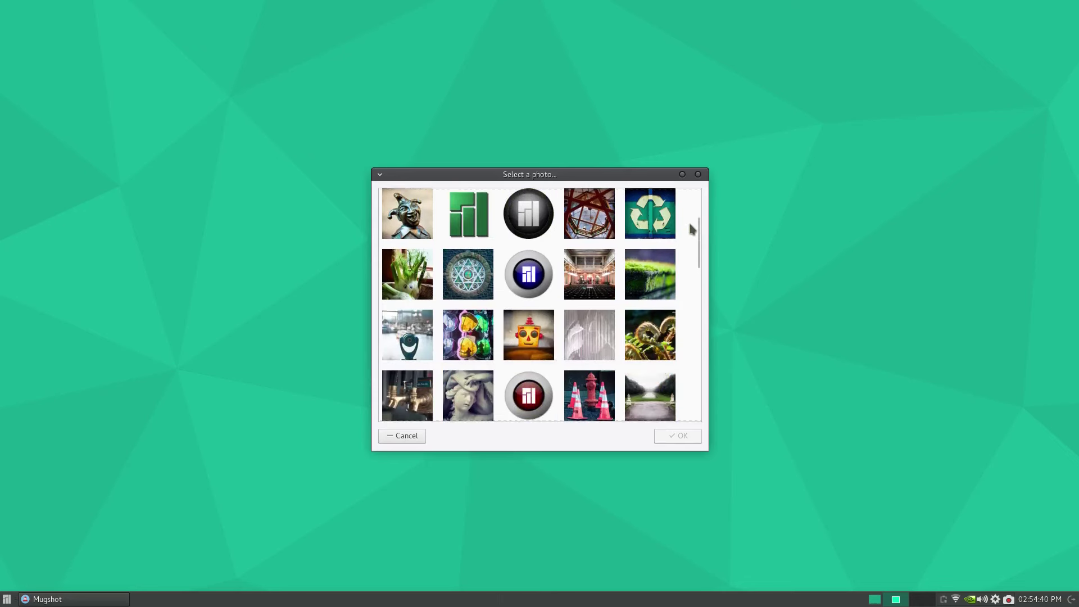
scroll(692, 229, down, 10)
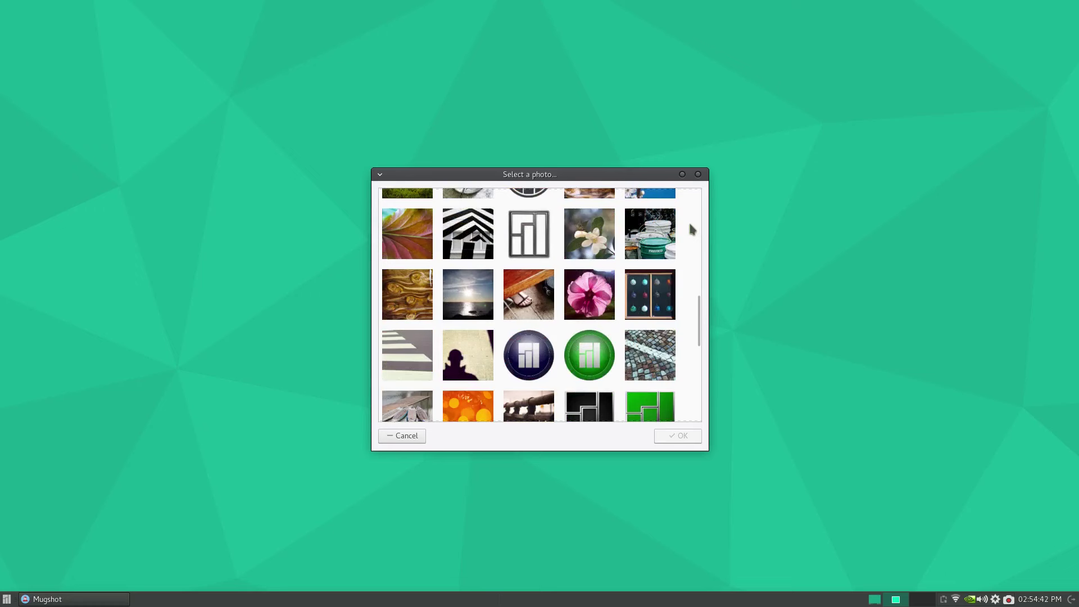
scroll(690, 230, down, 6)
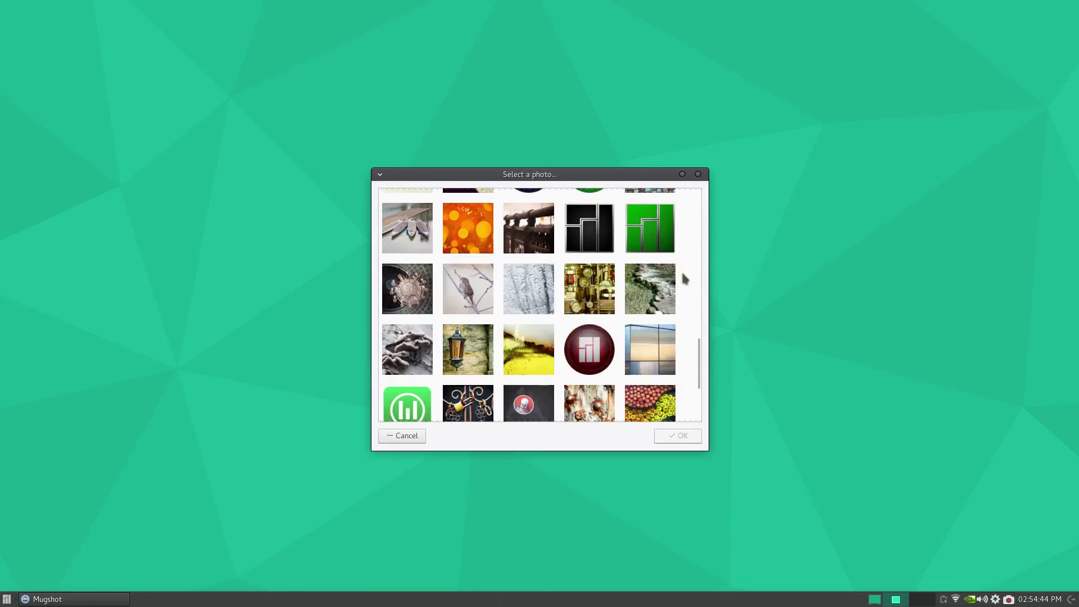
scroll(684, 279, down, 5)
scroll(613, 399, up, 1)
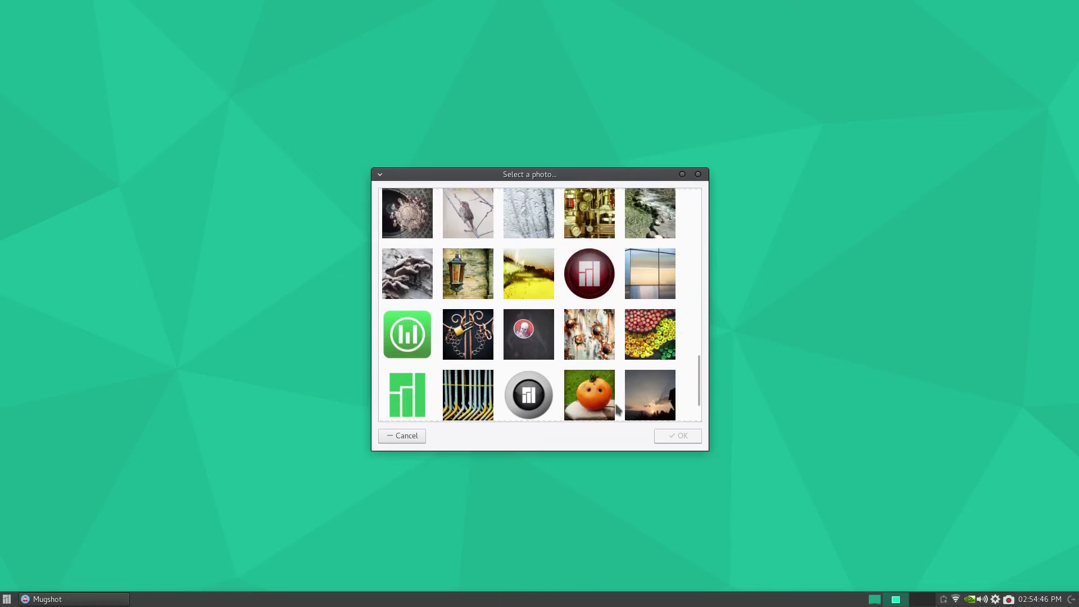
scroll(618, 410, up, 4)
scroll(562, 382, down, 4)
click(403, 339)
click(675, 437)
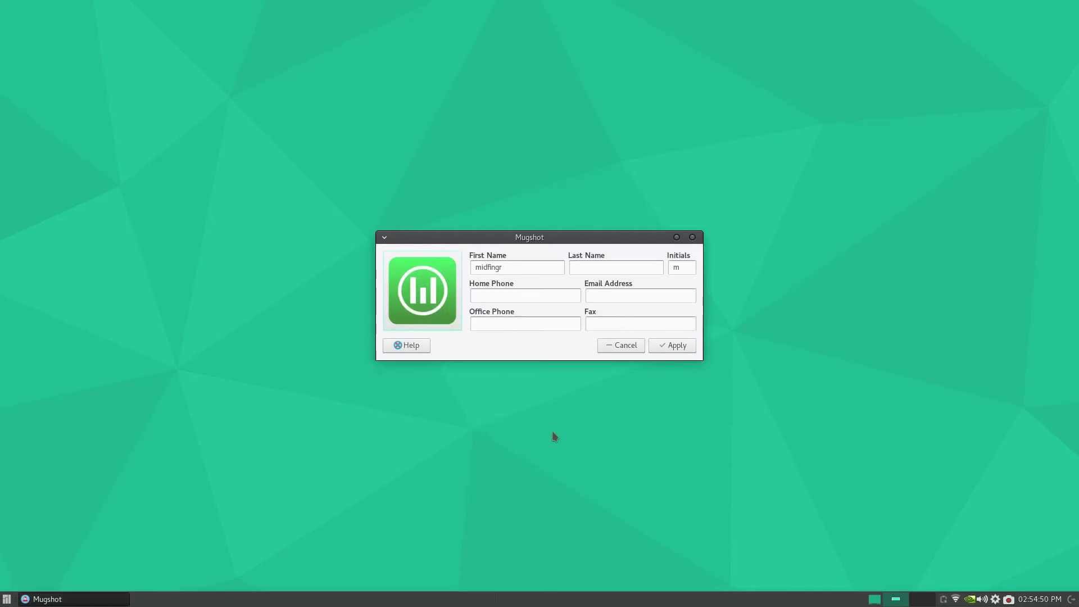
click(671, 346)
- Reopen the Whisker applications menu to confirm it shows the new profile picture
click(6, 599)
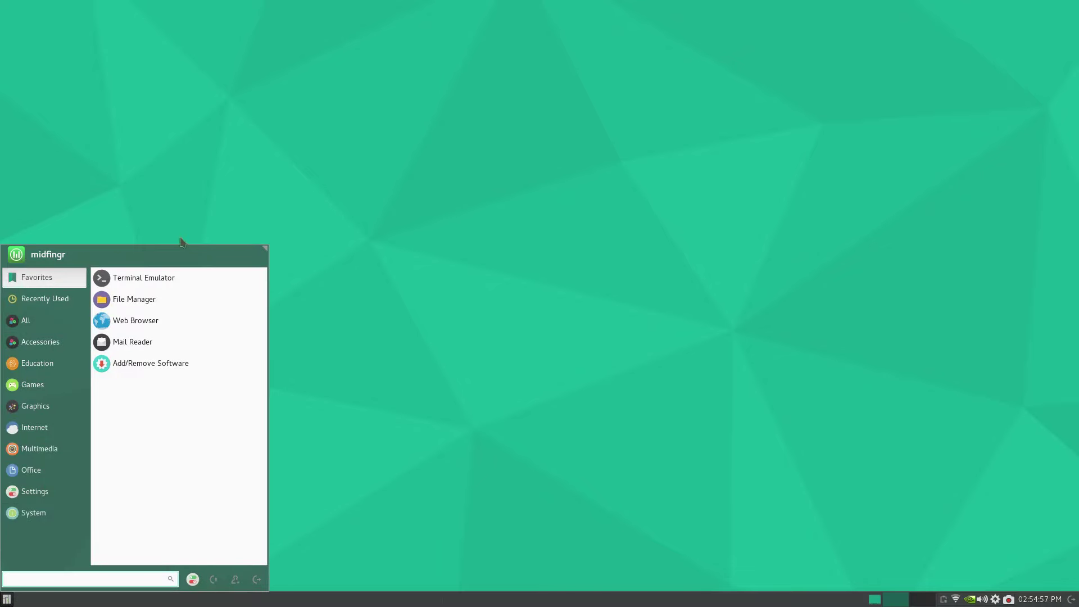
click(34, 492)
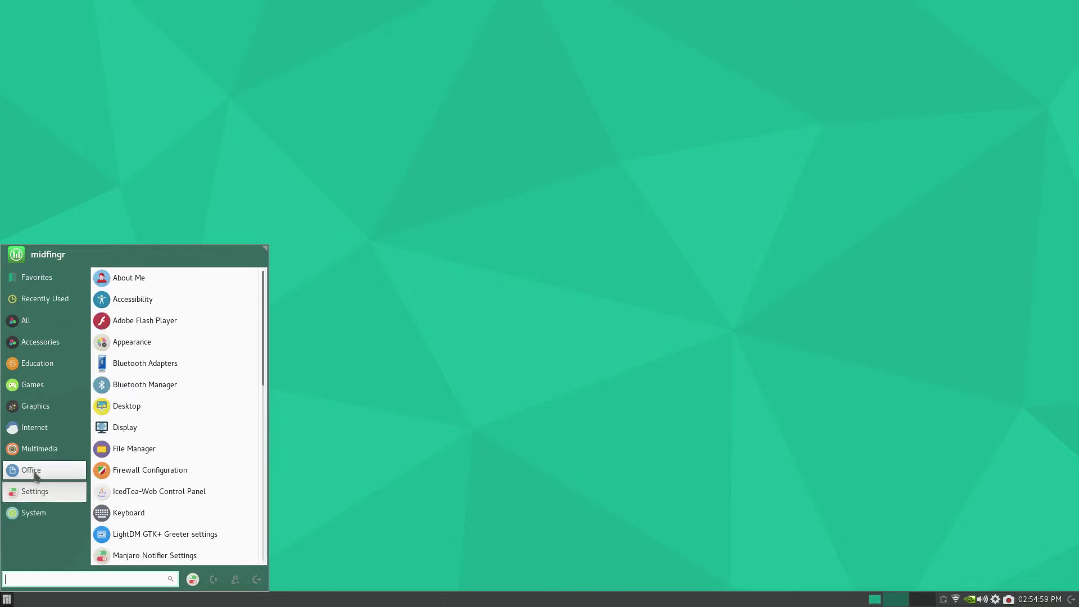
click(31, 470)
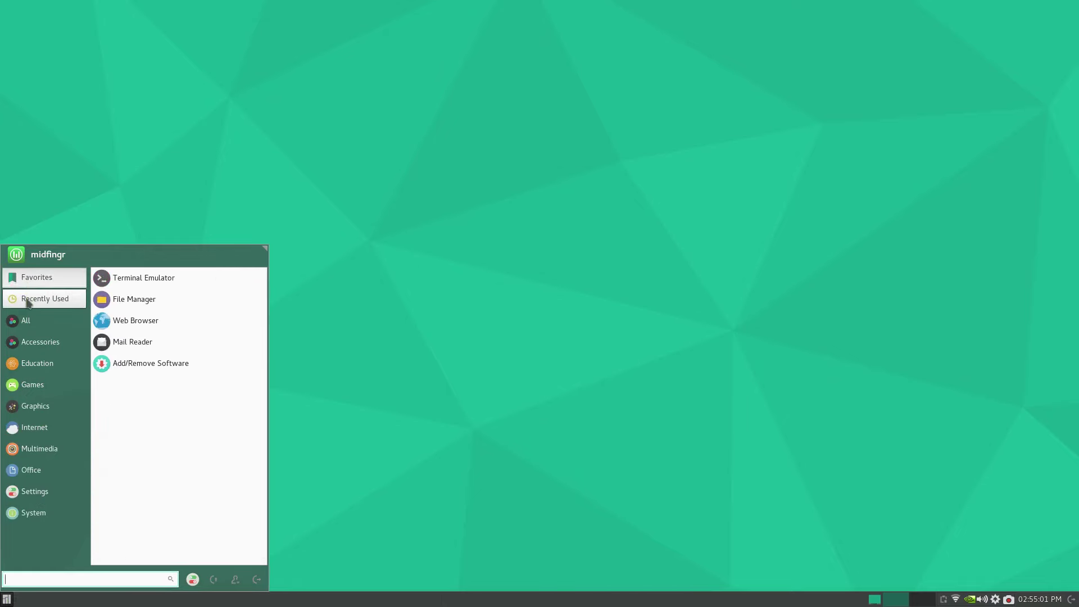
mouse_move(26, 298)
click(295, 421)
right_click(6, 599)
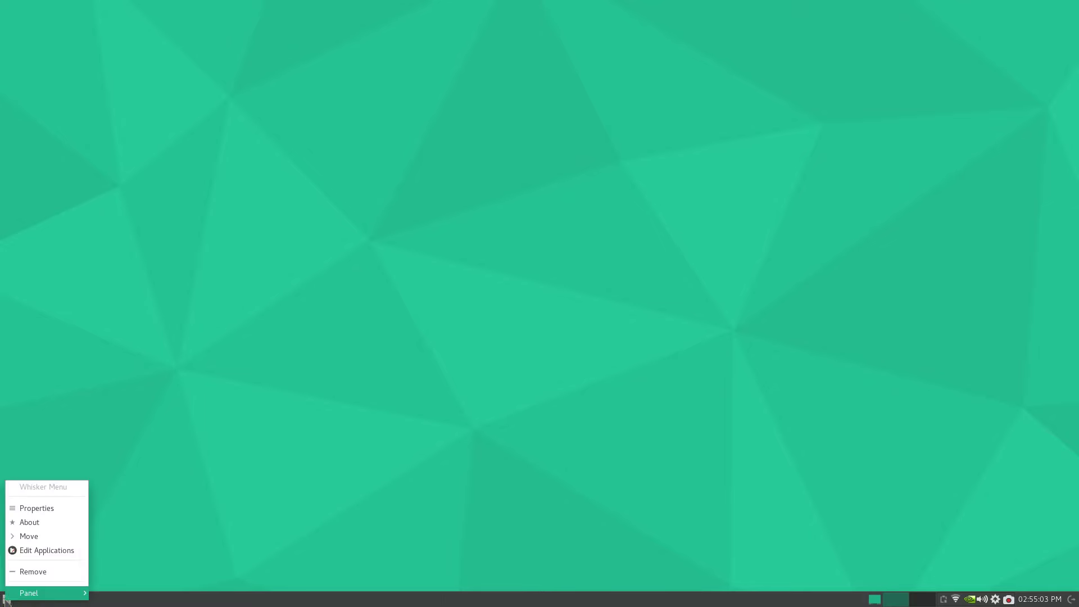
click(28, 507)
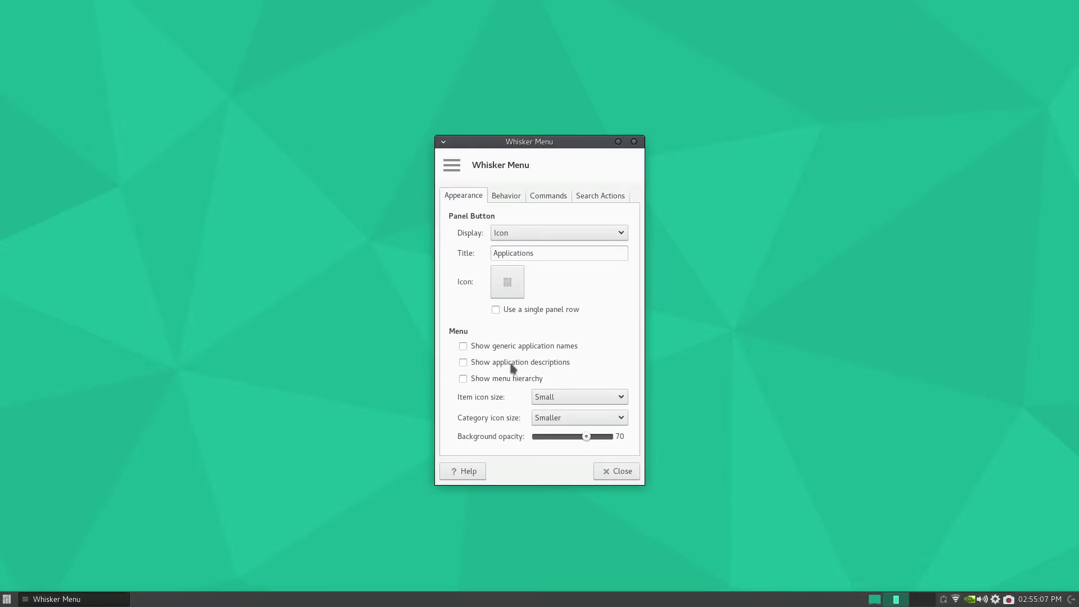
click(6, 599)
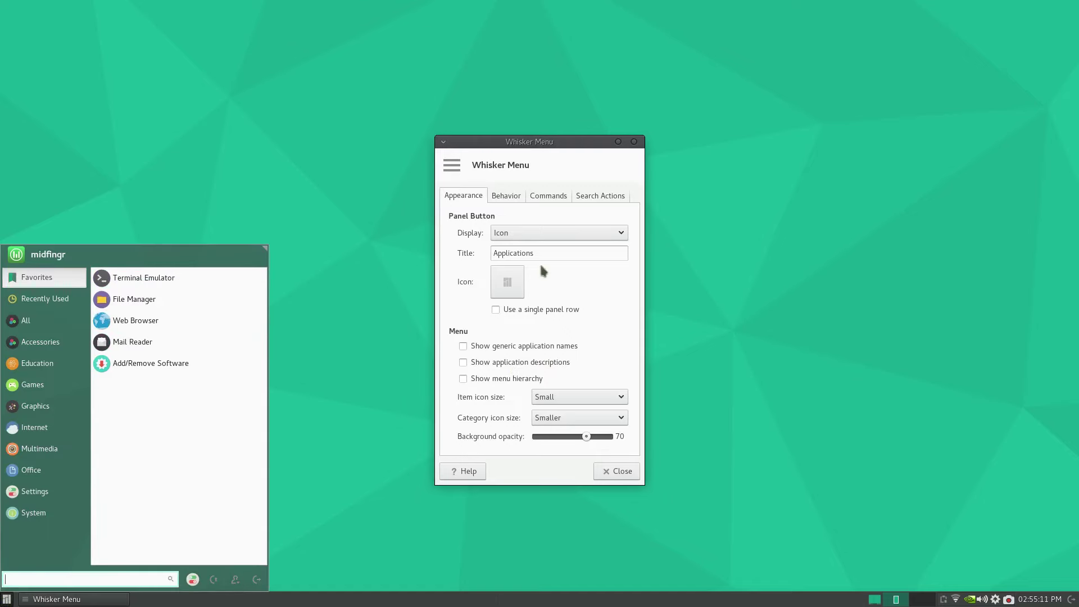
click(550, 203)
click(552, 201)
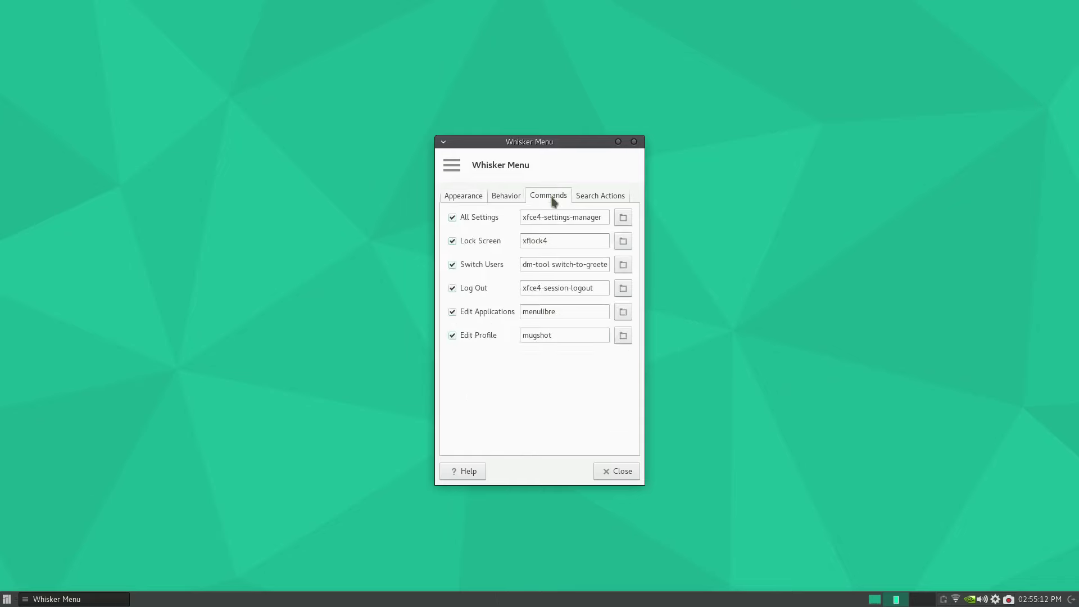
click(518, 197)
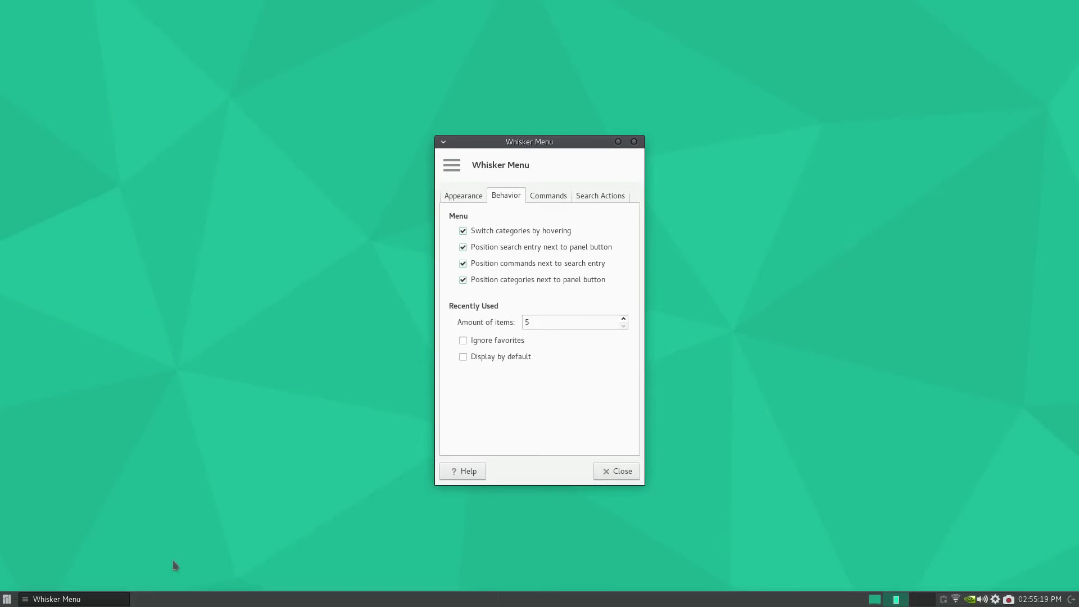
click(6, 599)
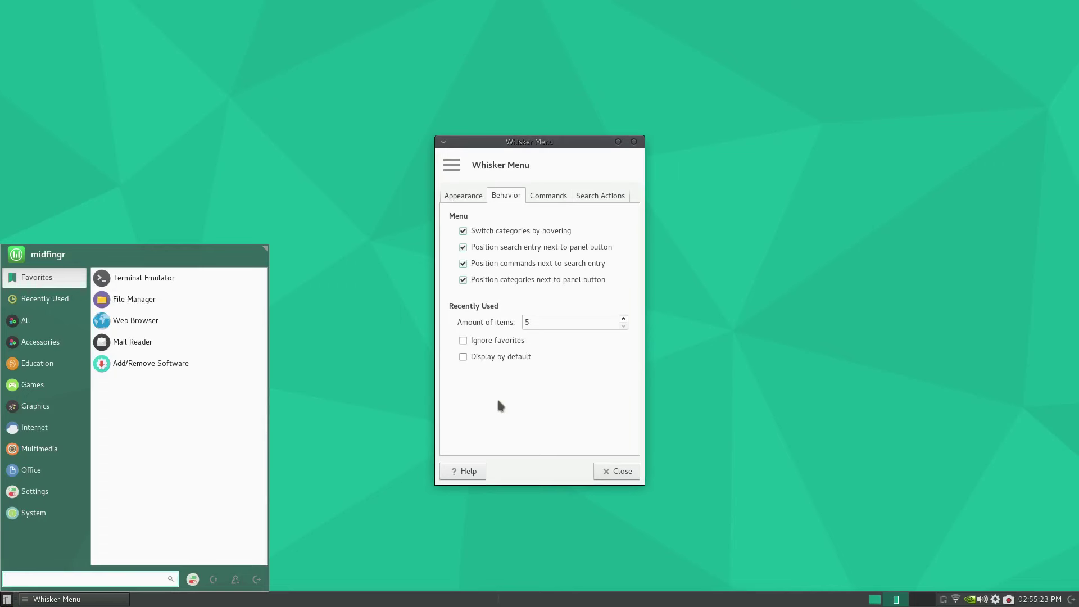
click(482, 397)
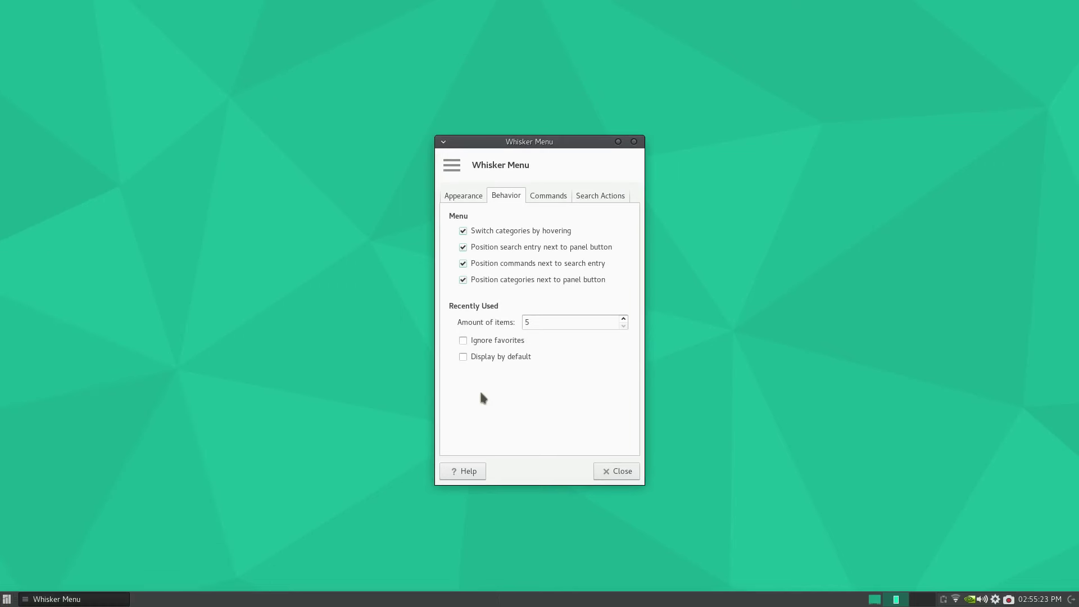
click(613, 469)
- Open Thunar at the home folder and enlarge its window
right_click(27, 603)
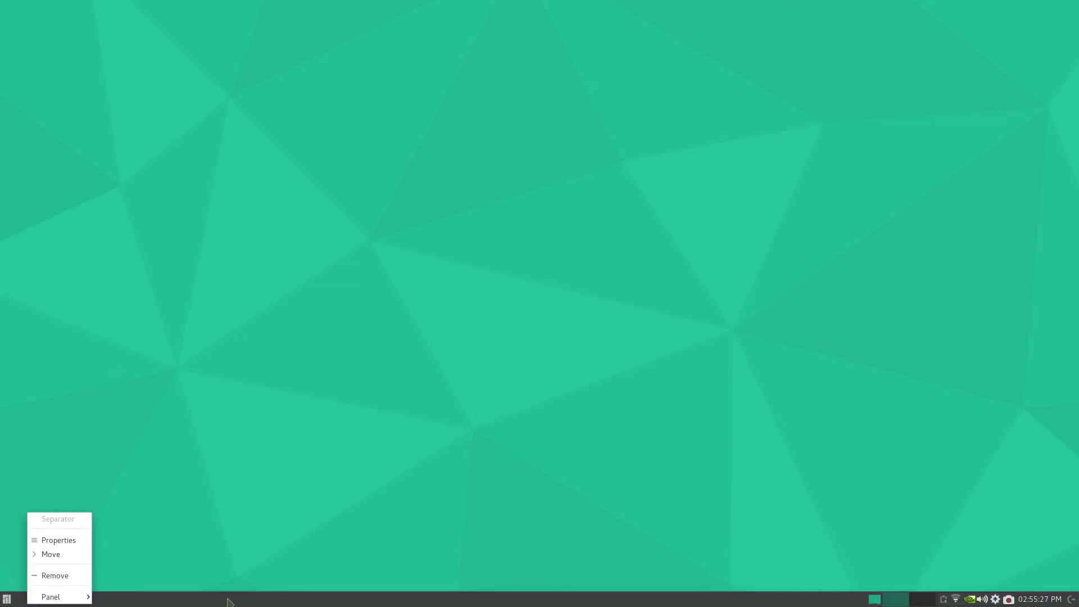
click(237, 599)
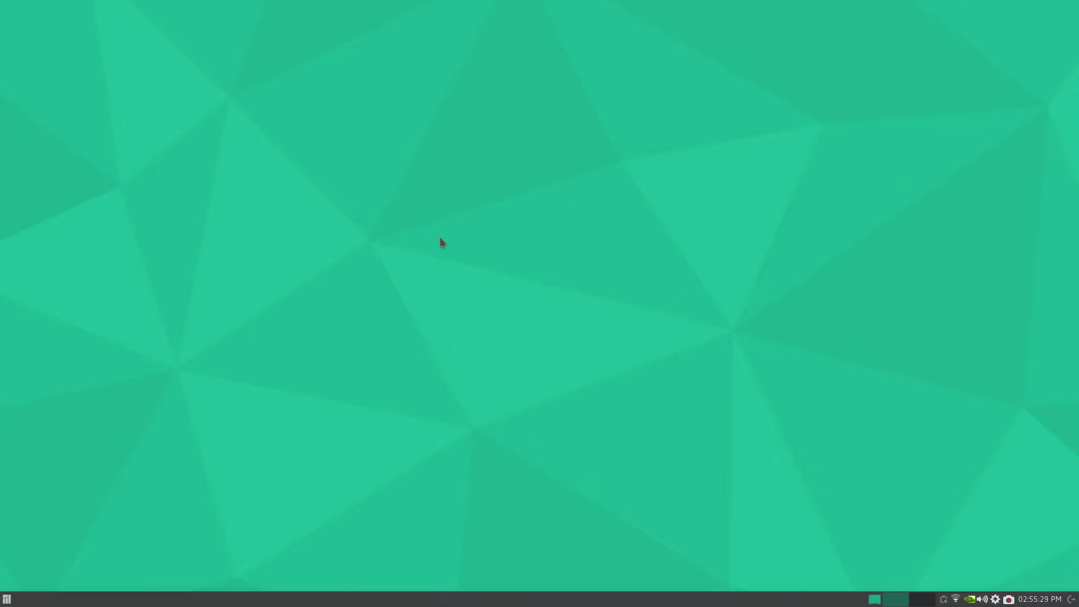
key(super+e)
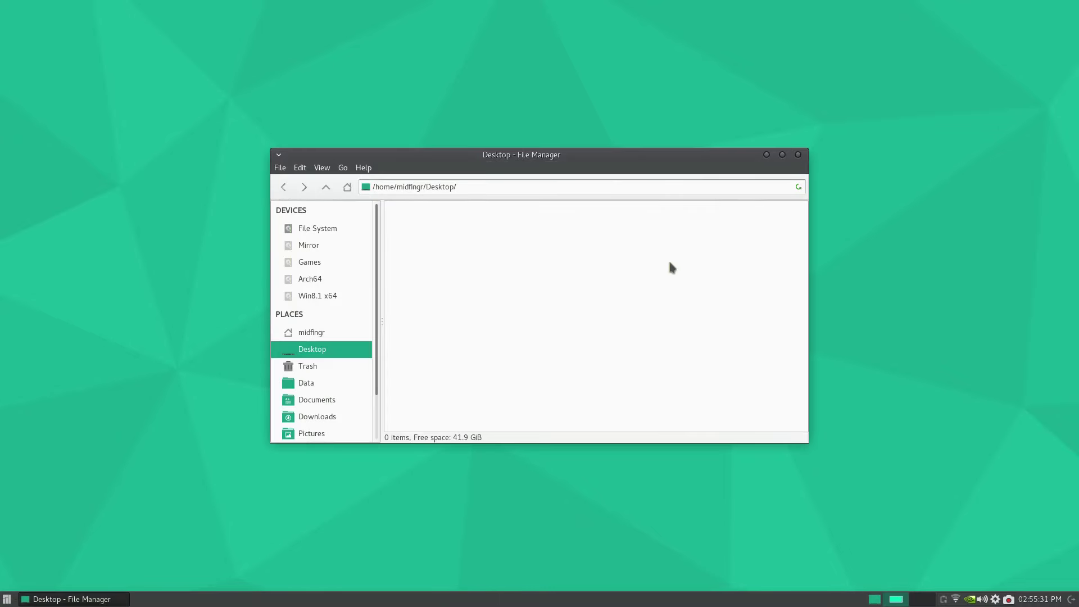
key(ctrl+w)
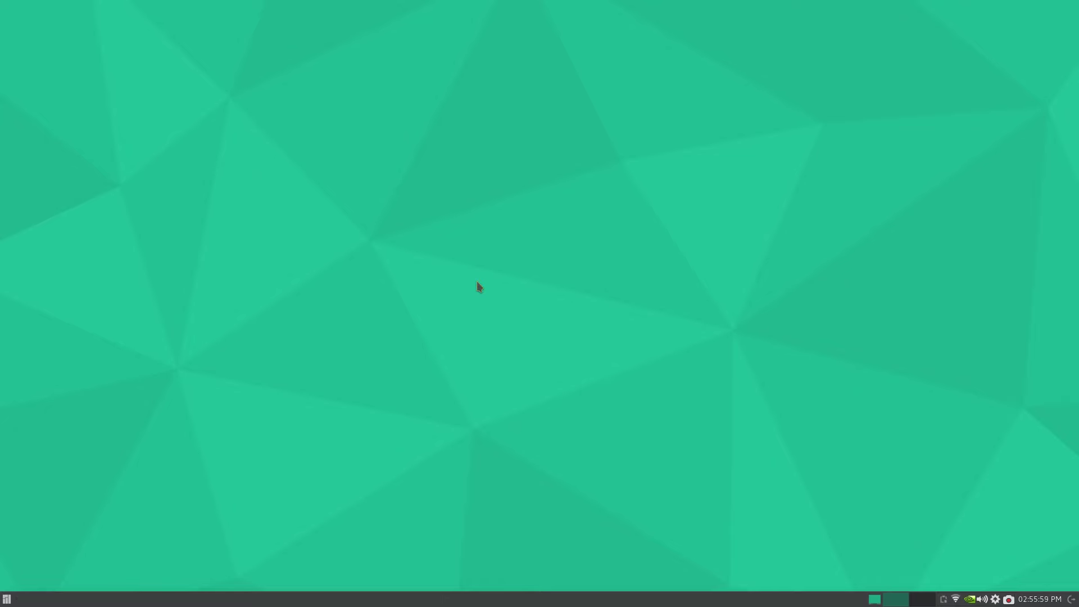
key(super+e)
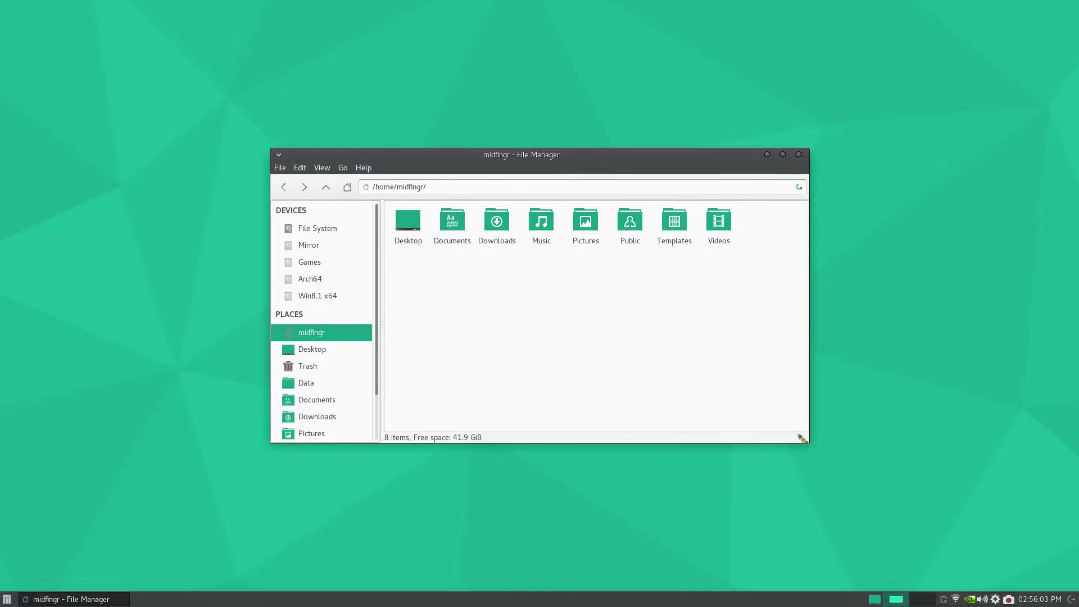
drag(809, 443, 917, 505)
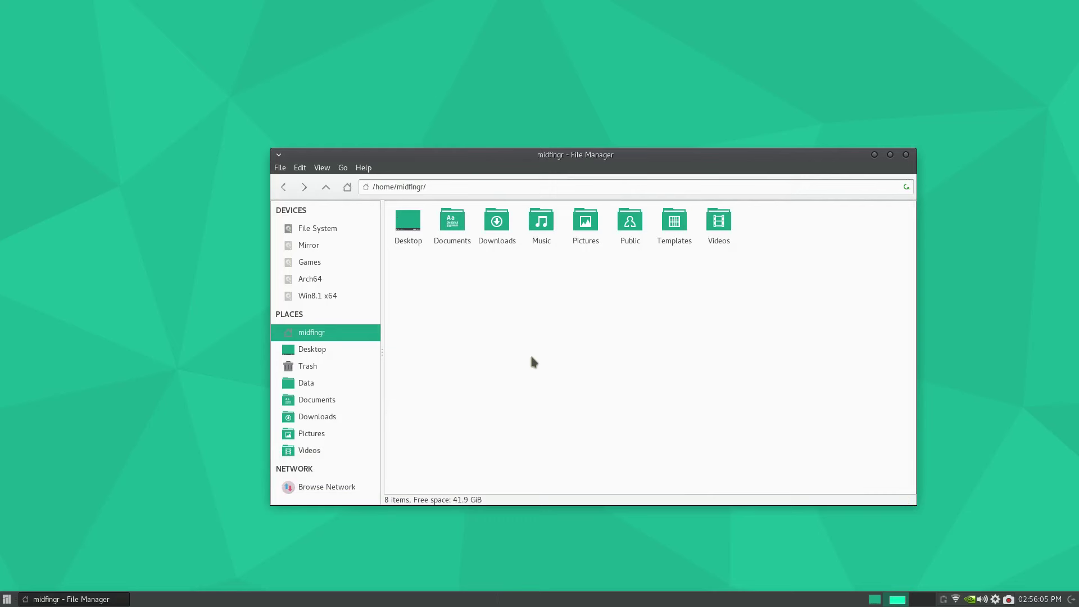
- Go to /usr/share/applications through the location bar, listing its 117 launchers
key(ctrl+l)
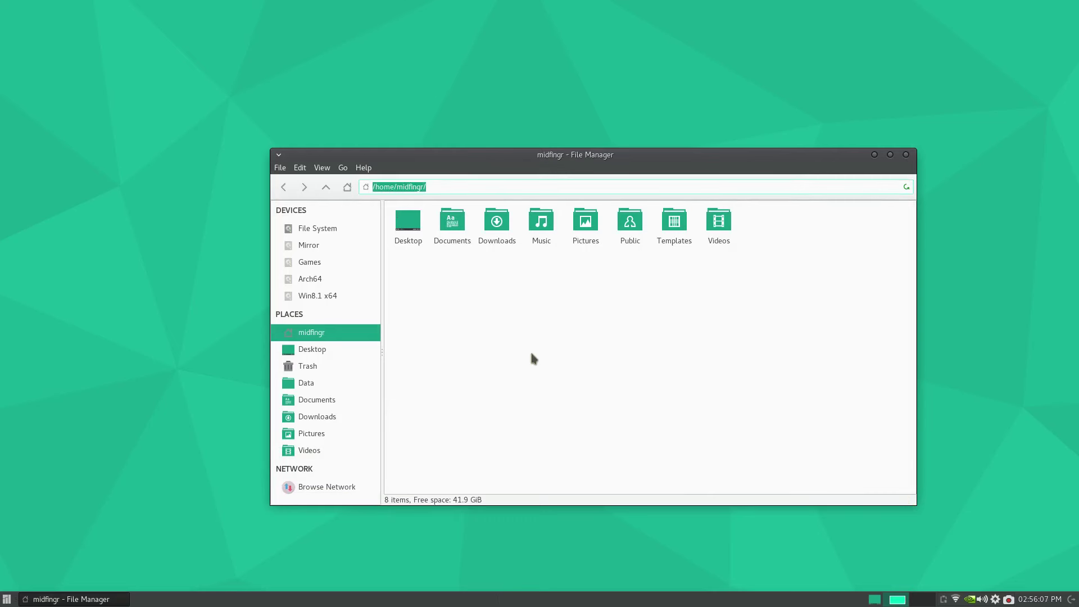
text(/usr/s)
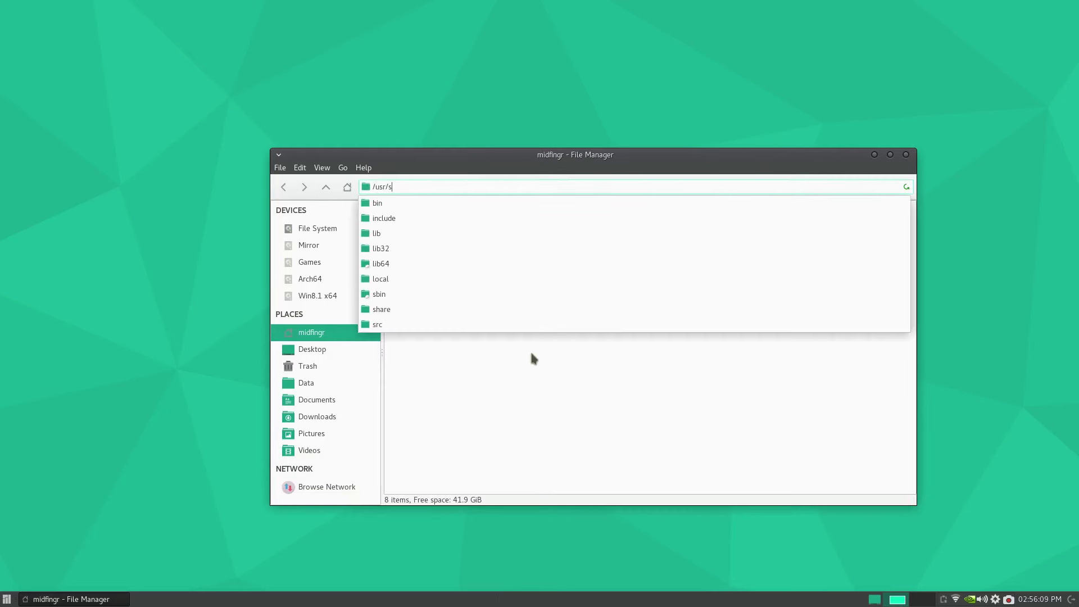
text(hare/appl)
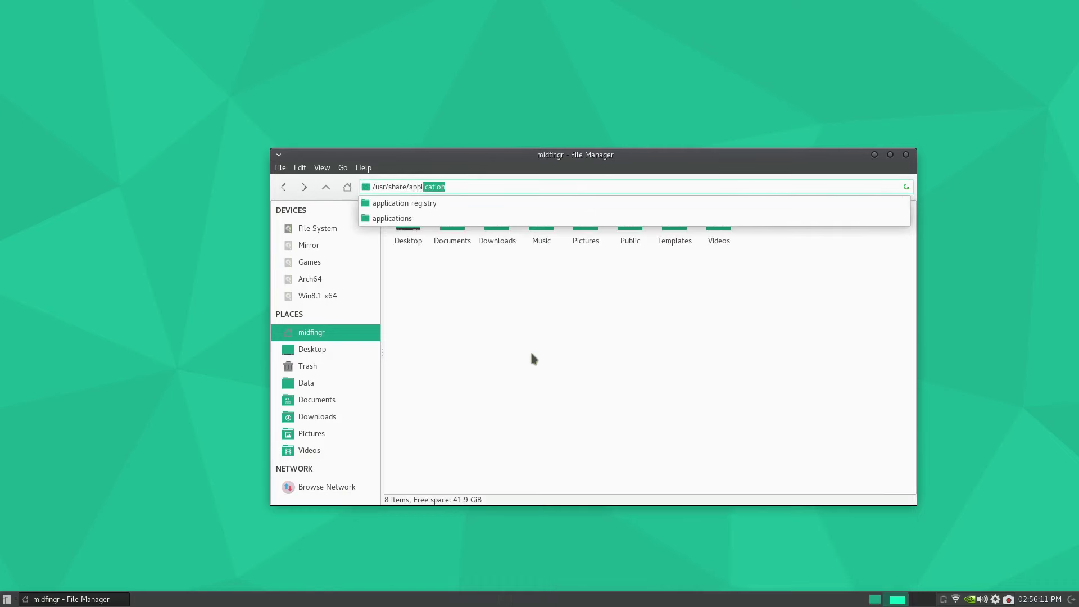
key(End)
text(s)
key(Return)
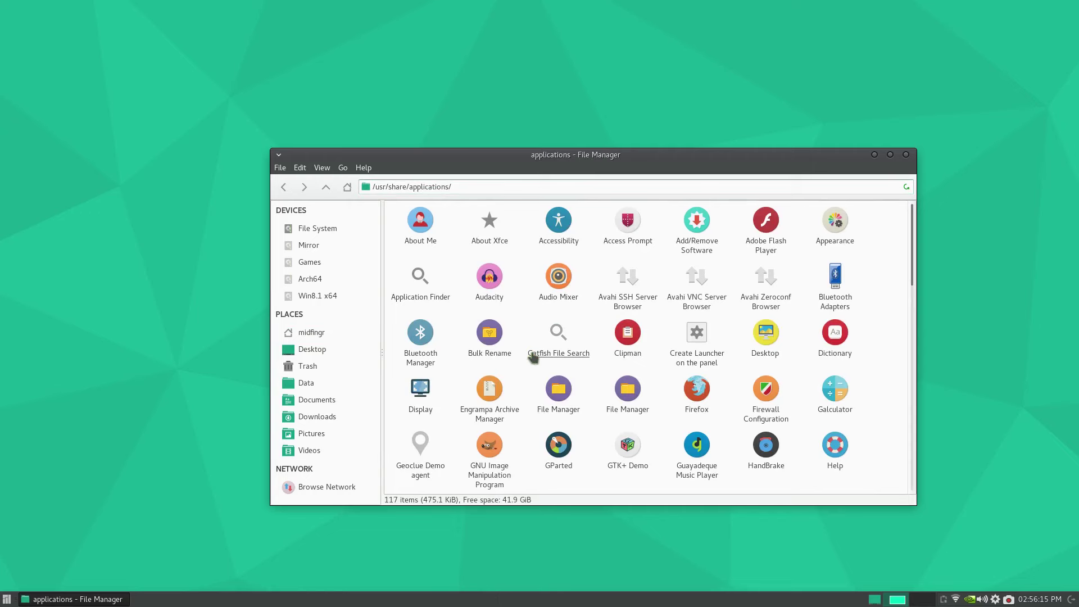
- Go up to /usr/share and send the applications folder to the side pane
click(532, 355)
key(alt+Left)
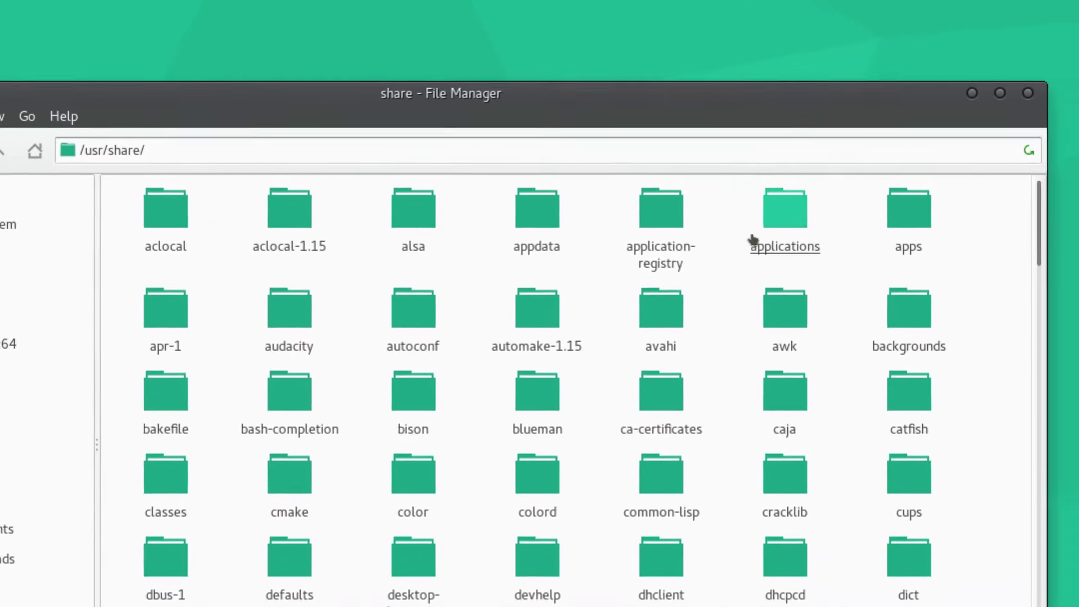
right_click(753, 241)
mouse_move(841, 287)
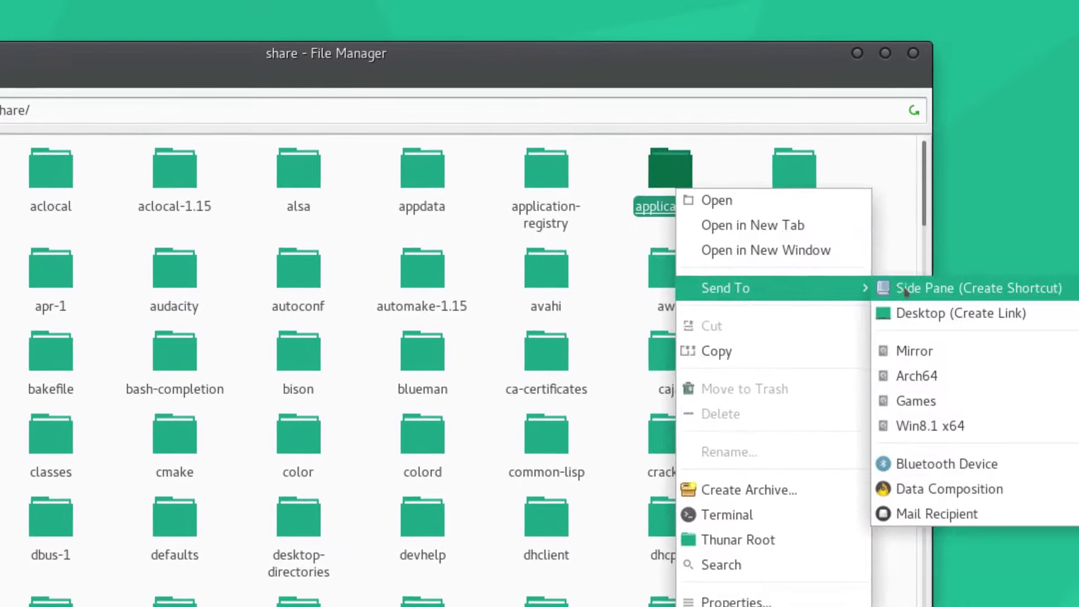
click(904, 289)
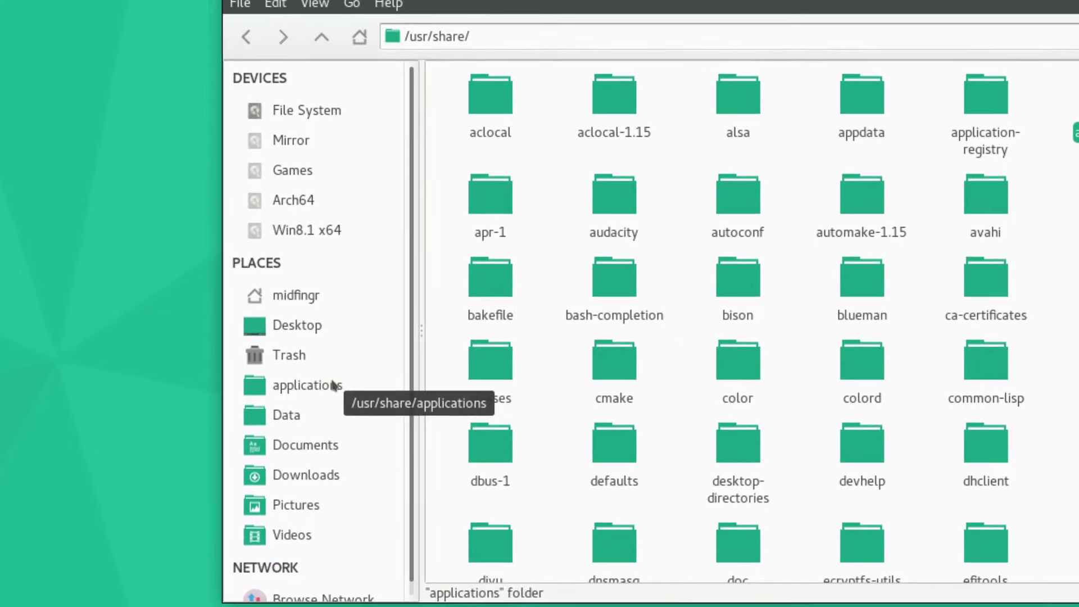
- Rename the new applications shortcut to 'Programs'
right_click(333, 357)
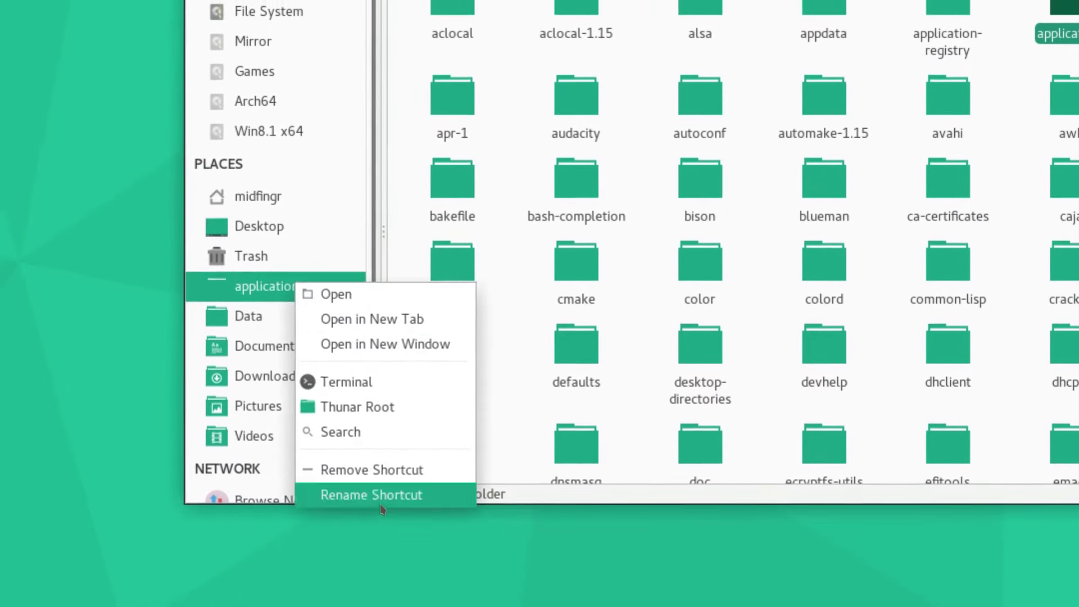
click(381, 496)
text(P)
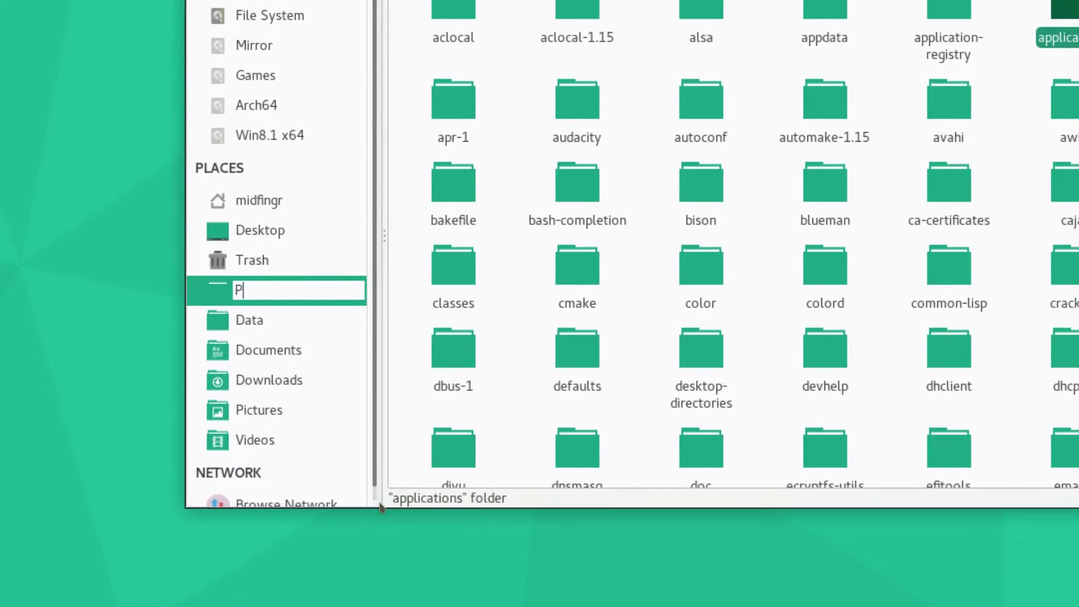
text(rograms)
key(Return)
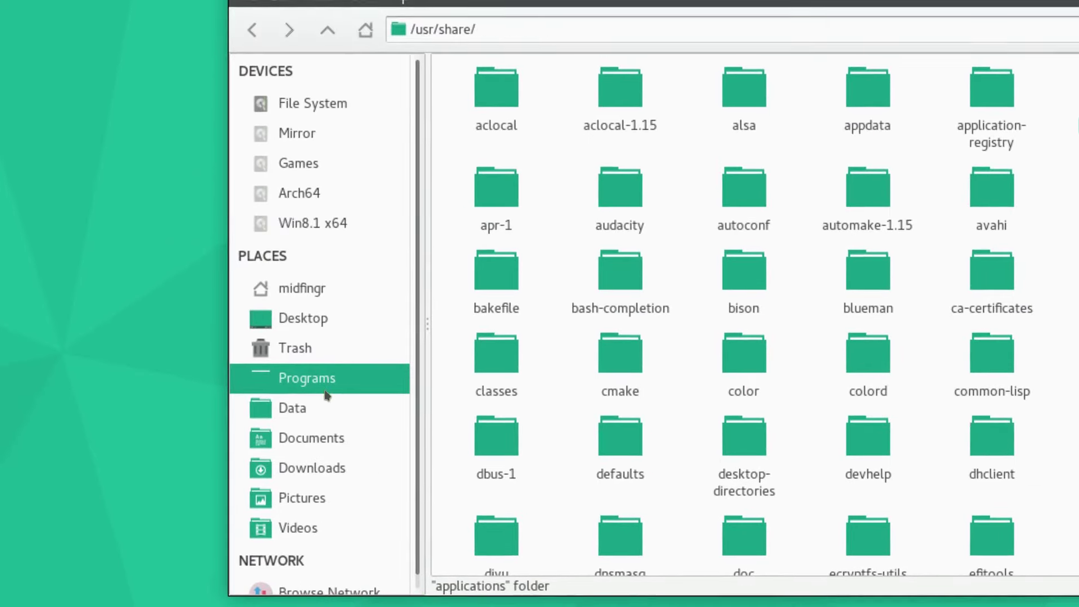
- Open the Programs folder and select the NVIDIA X Server Settings launcher
click(326, 392)
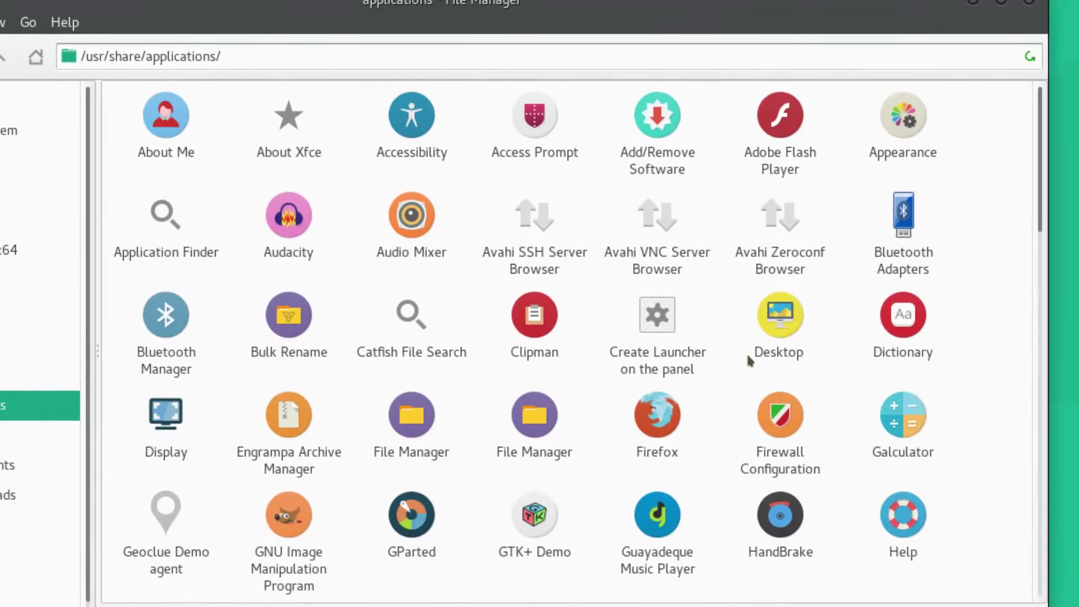
text(nv)
key(Down)
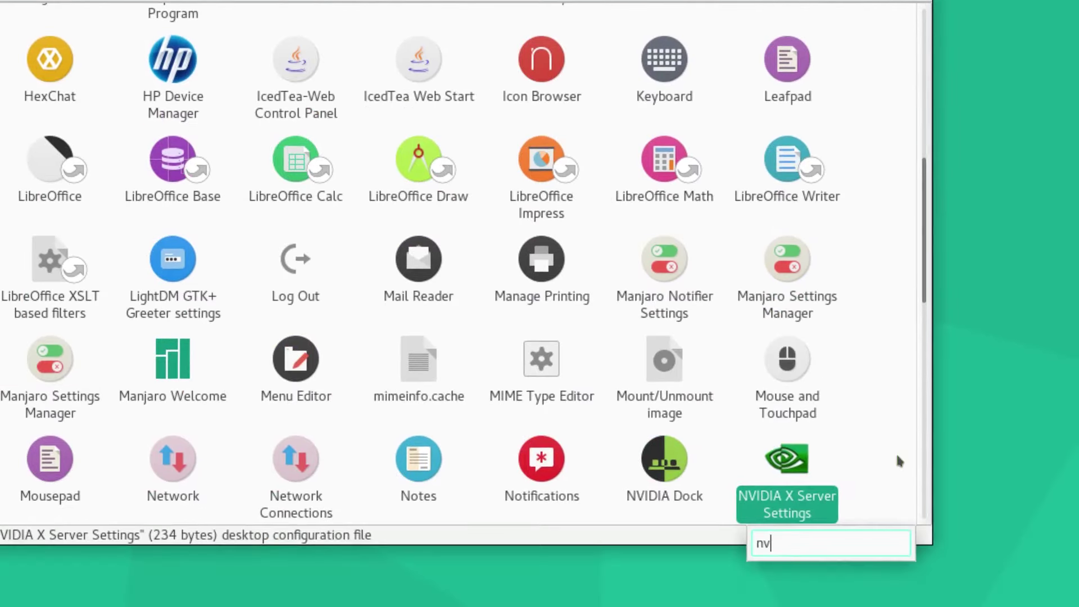
click(990, 554)
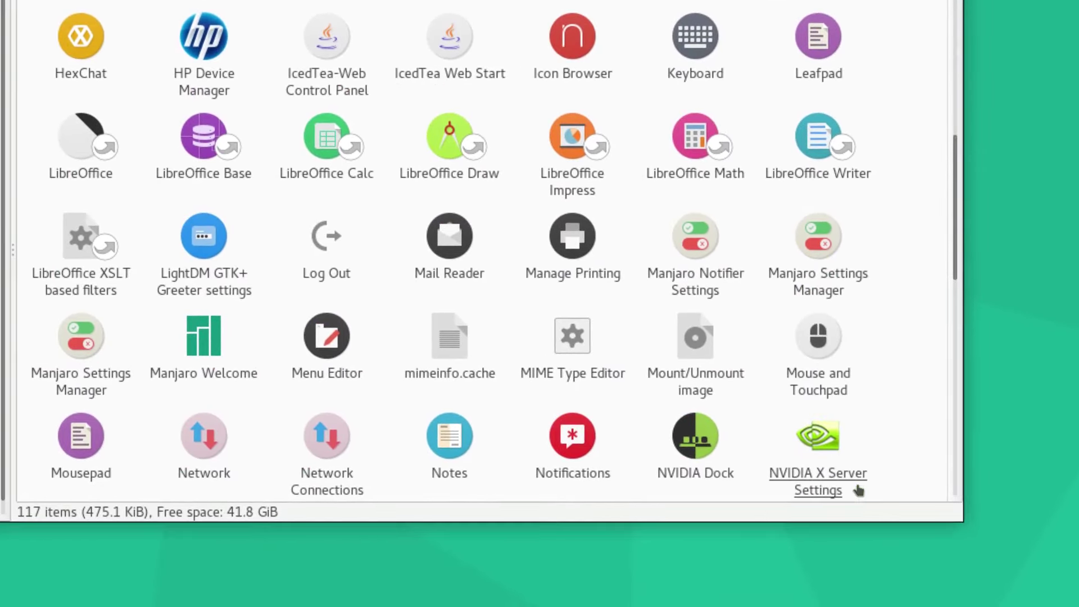
click(829, 498)
- Read nvidia-settings.desktop in Leafpad, then close Leafpad and Thunar
right_click(829, 498)
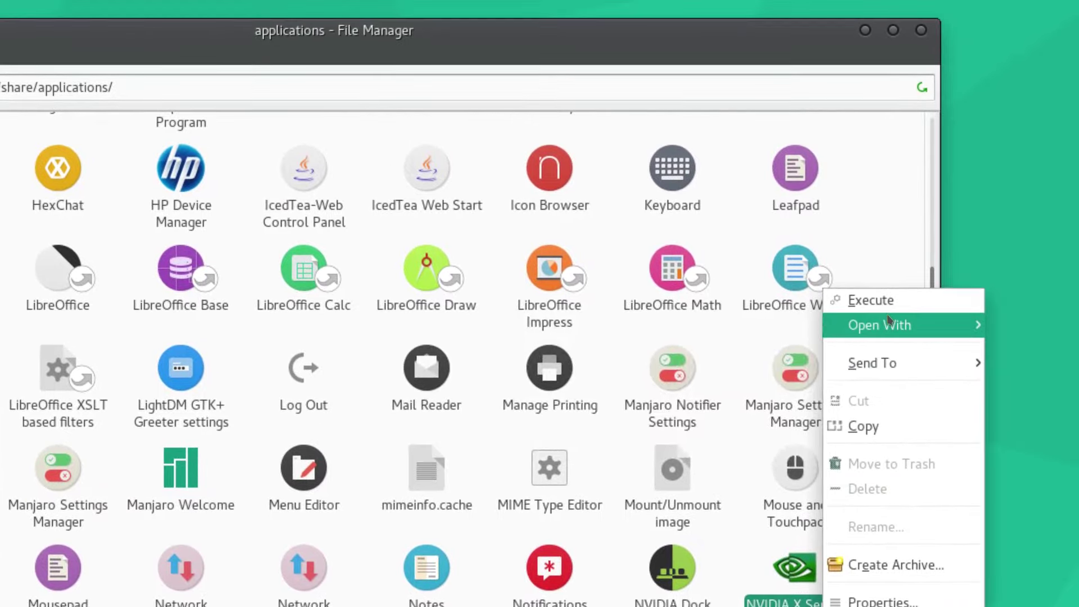
mouse_move(891, 286)
click(736, 323)
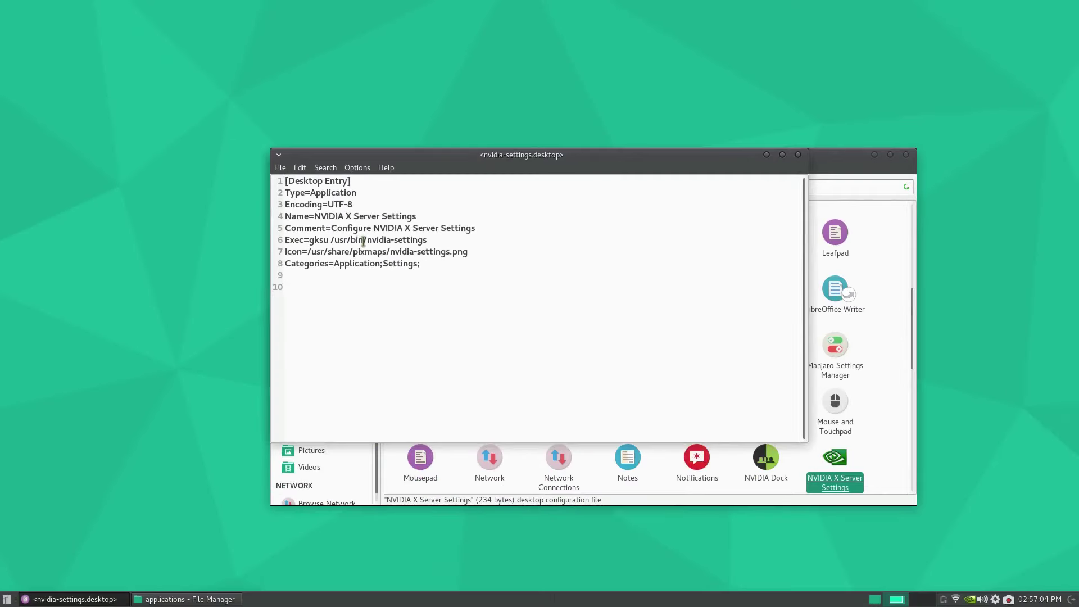
key(ctrl+q)
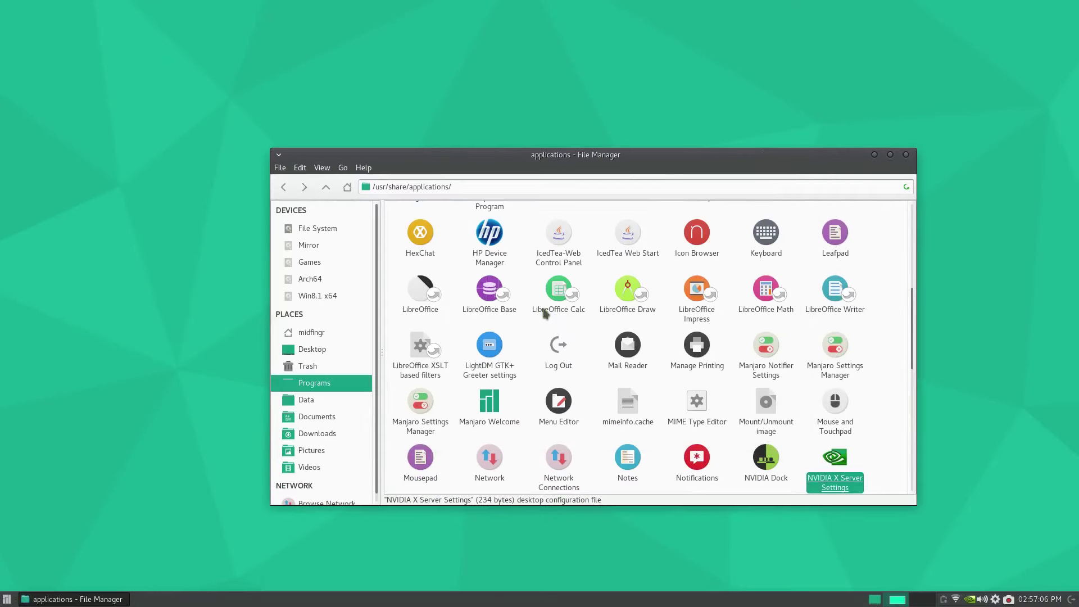
key(alt+F4)
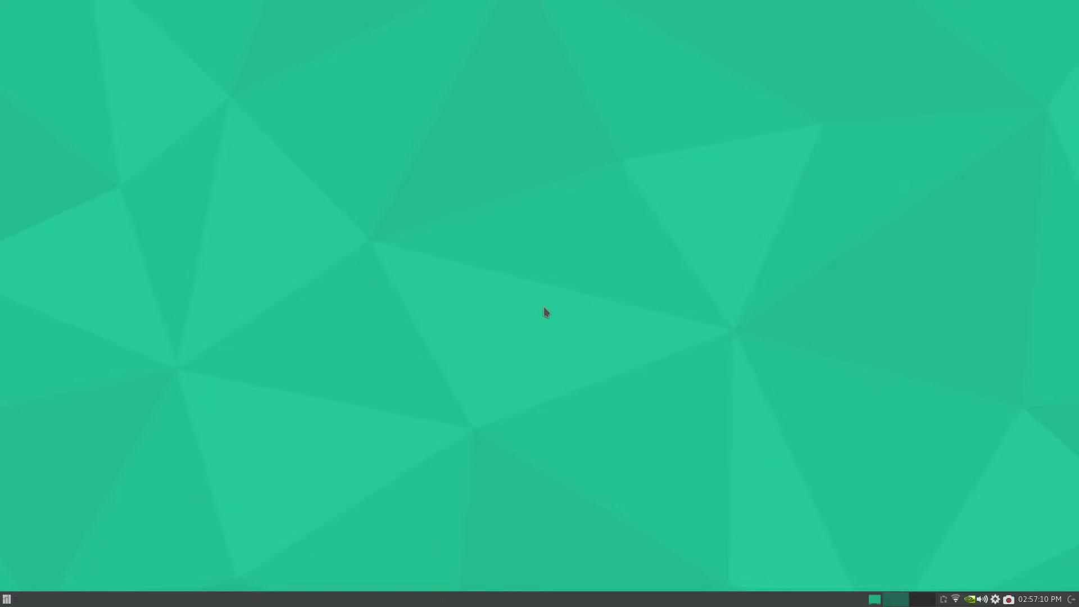
- Launch NVIDIA X Server Settings from the launcher search, authenticating with the administrator password, then quit it
key(super)
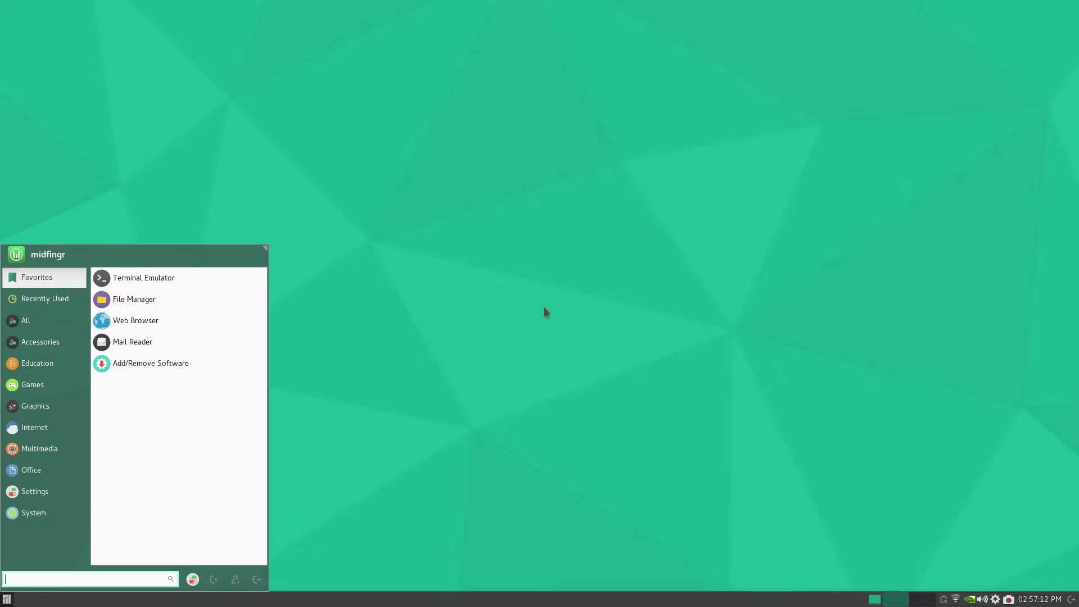
text(nv)
key(Down)
key(Return)
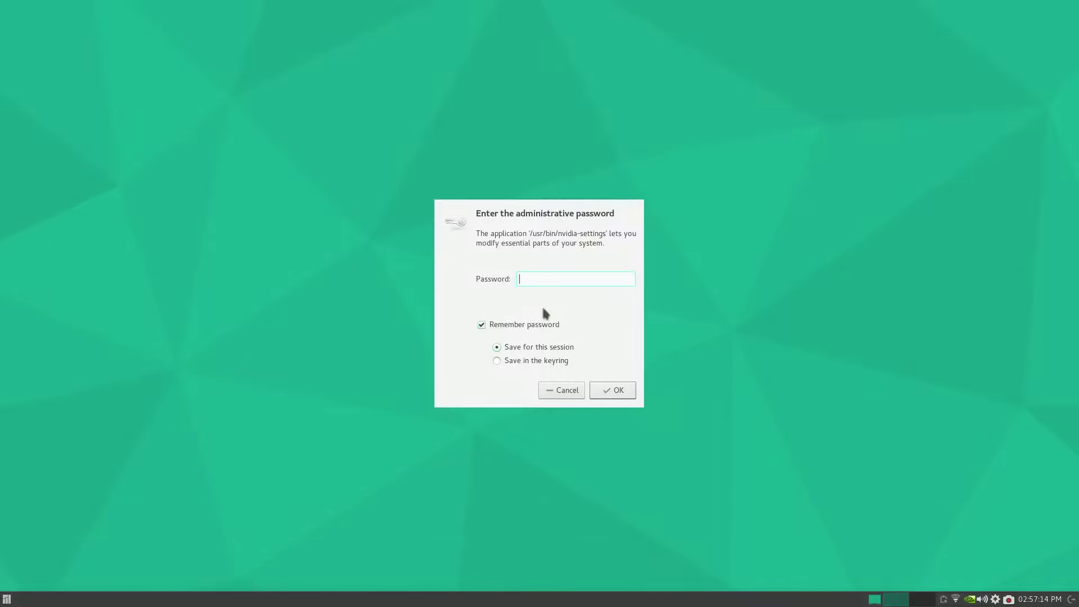
text(••••••••)
key(Return)
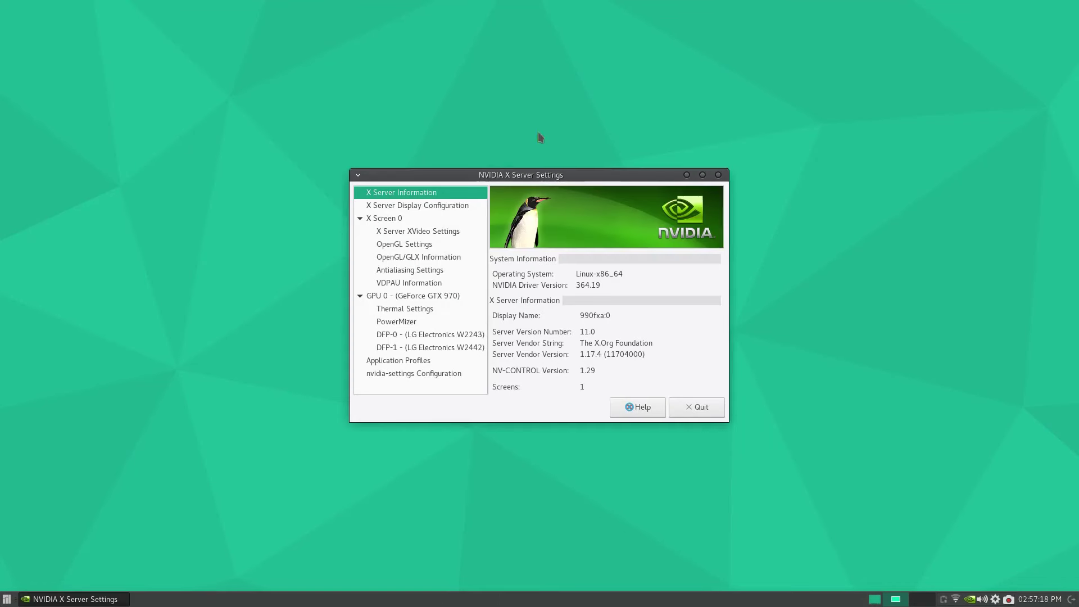
click(697, 407)
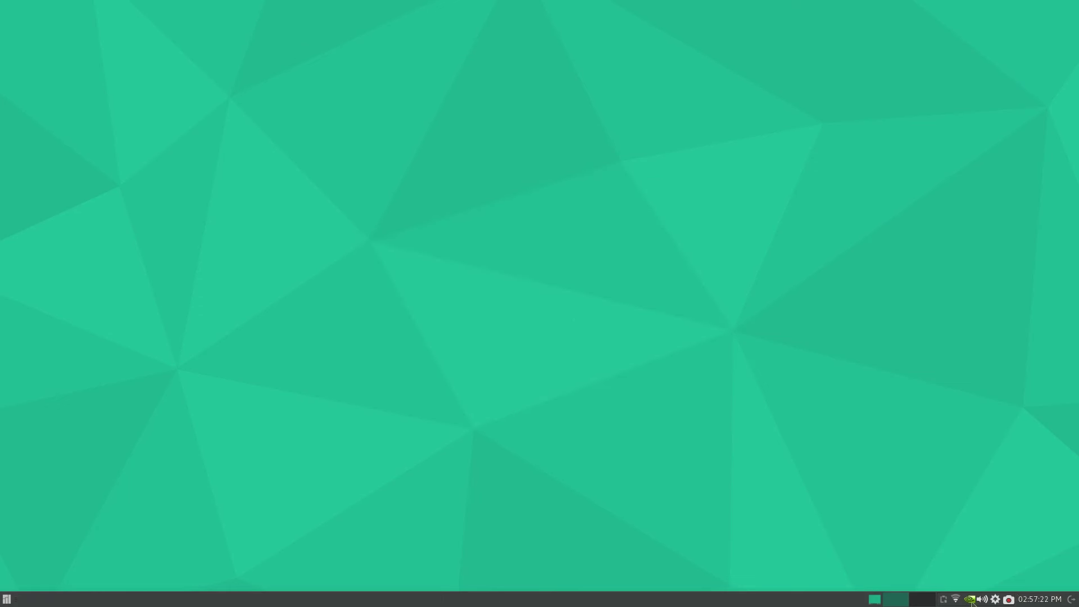
- Reopen NVIDIA Settings from the tray, enable GPU fan settings, set Fan 0 speed to 20, then open home
click(971, 602)
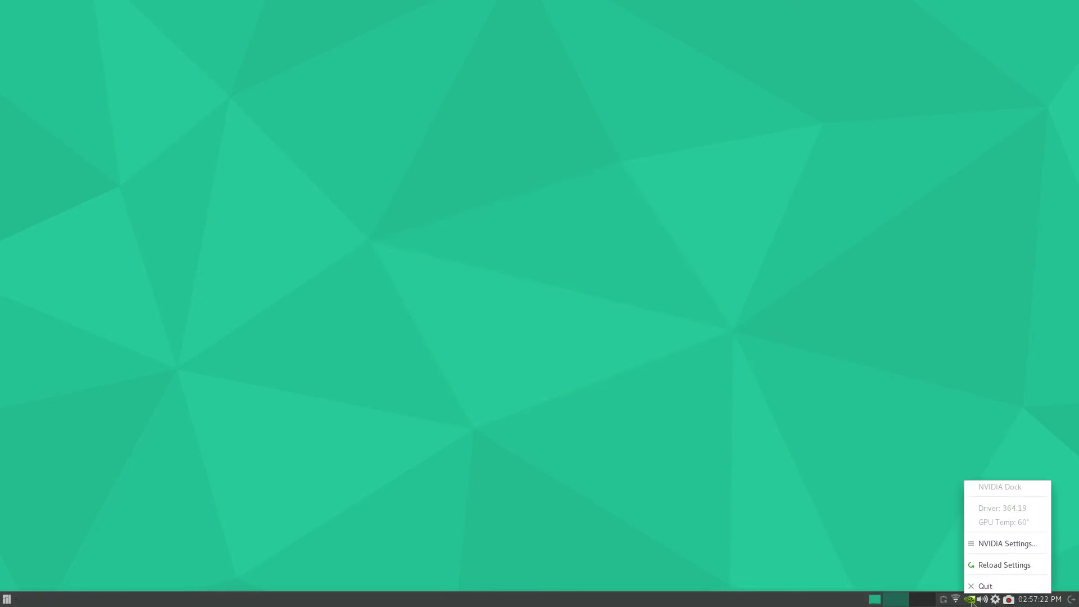
click(991, 548)
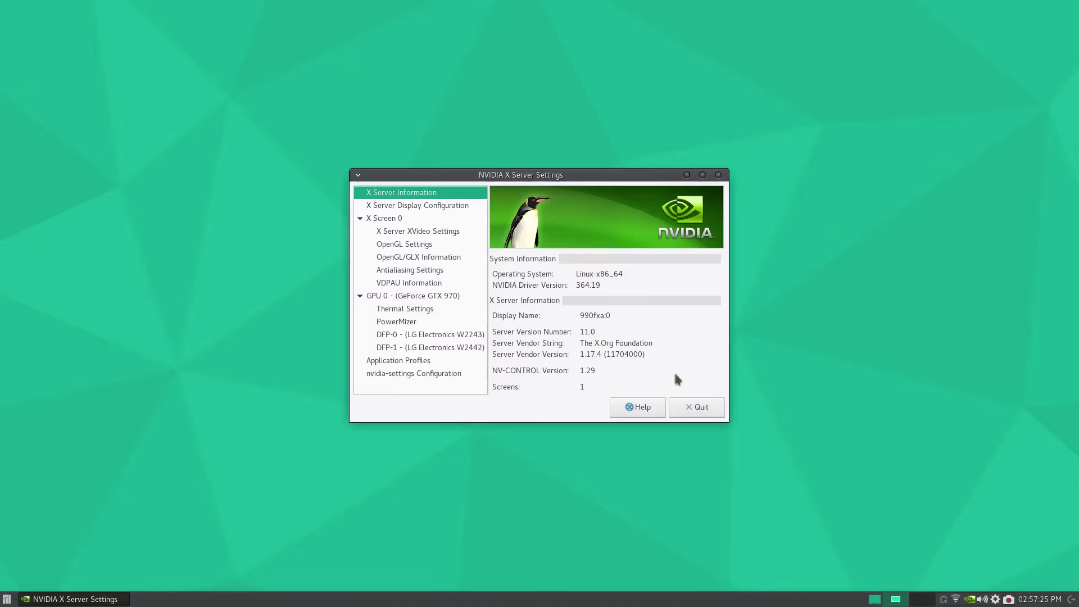
click(430, 309)
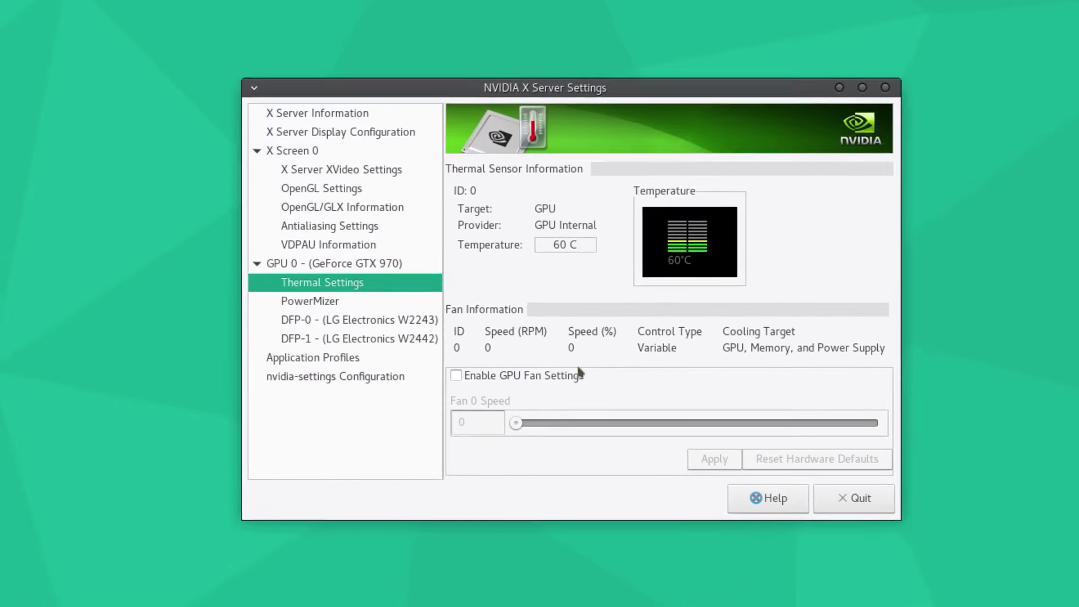
click(563, 373)
double_click(495, 419)
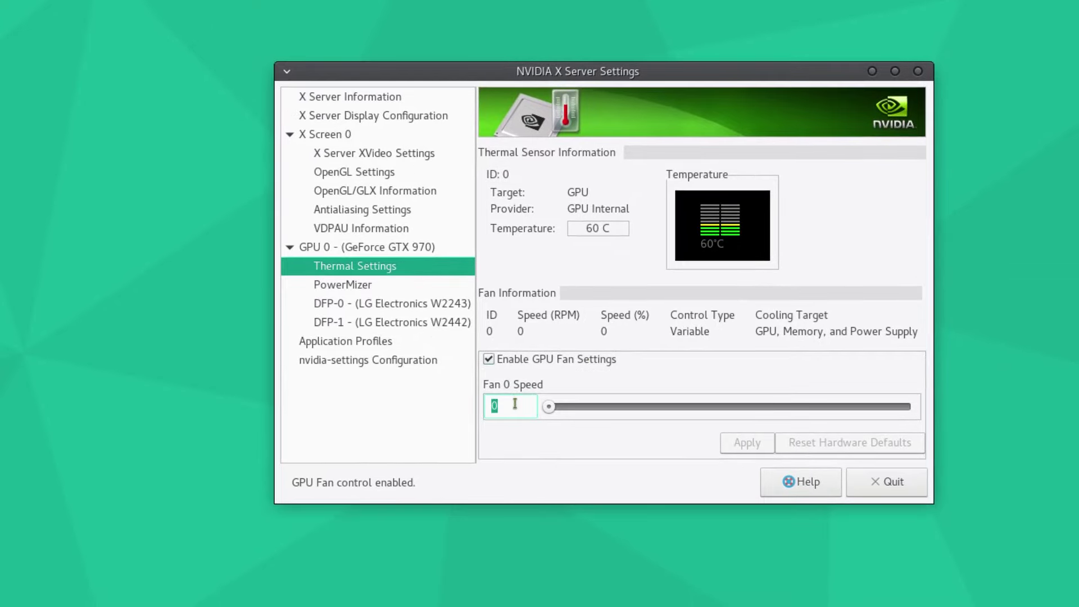
text(20)
key(Return)
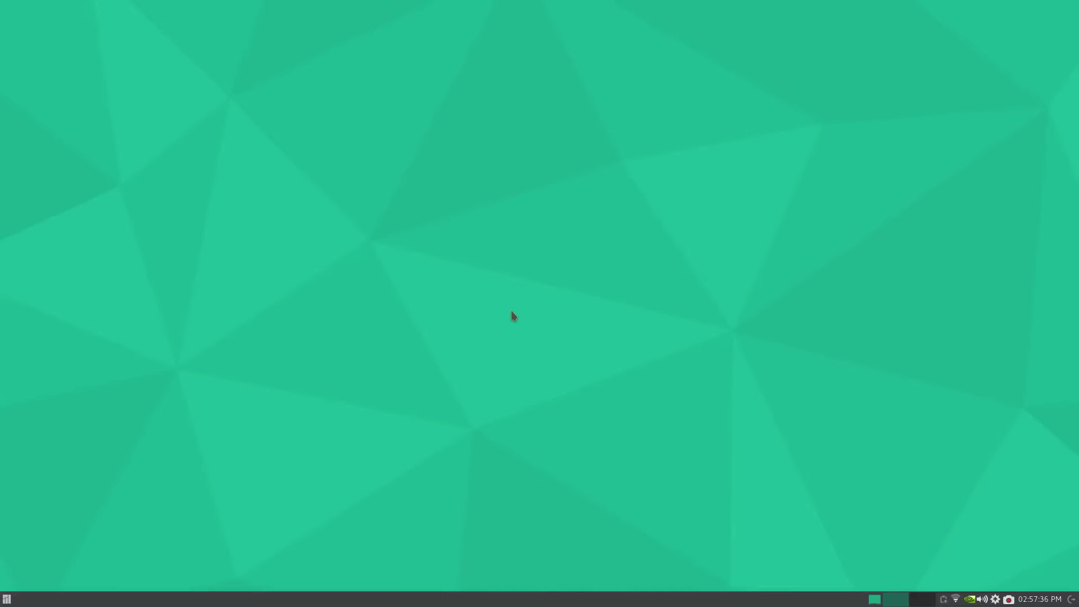
key(super+e)
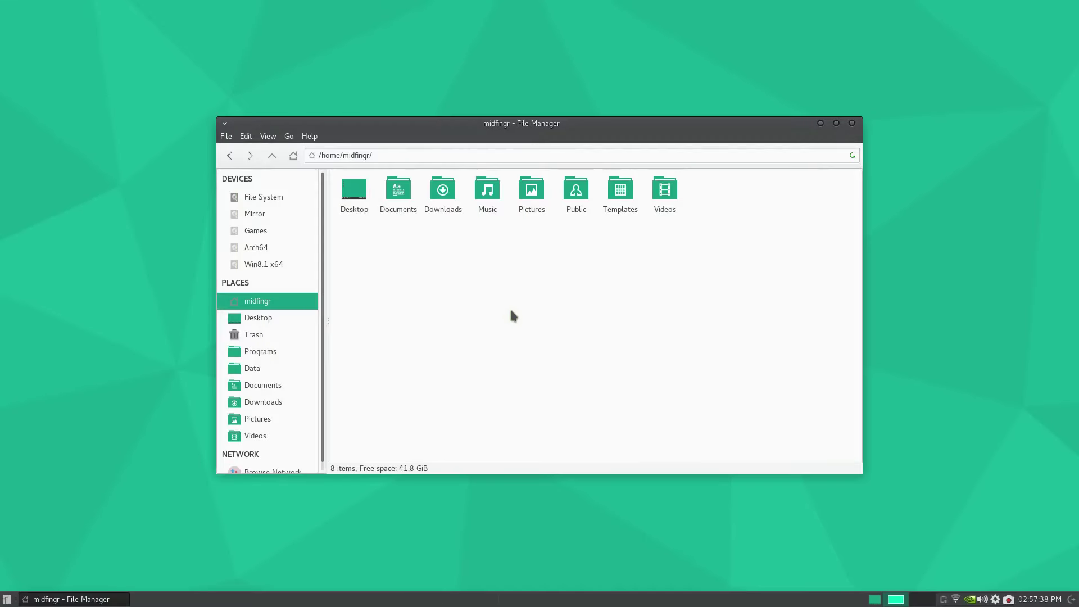
- Navigate to /etc/X11/mhwd.d and open nvidia.conf in the text editor
key(ctrl+l)
text(/etc/)
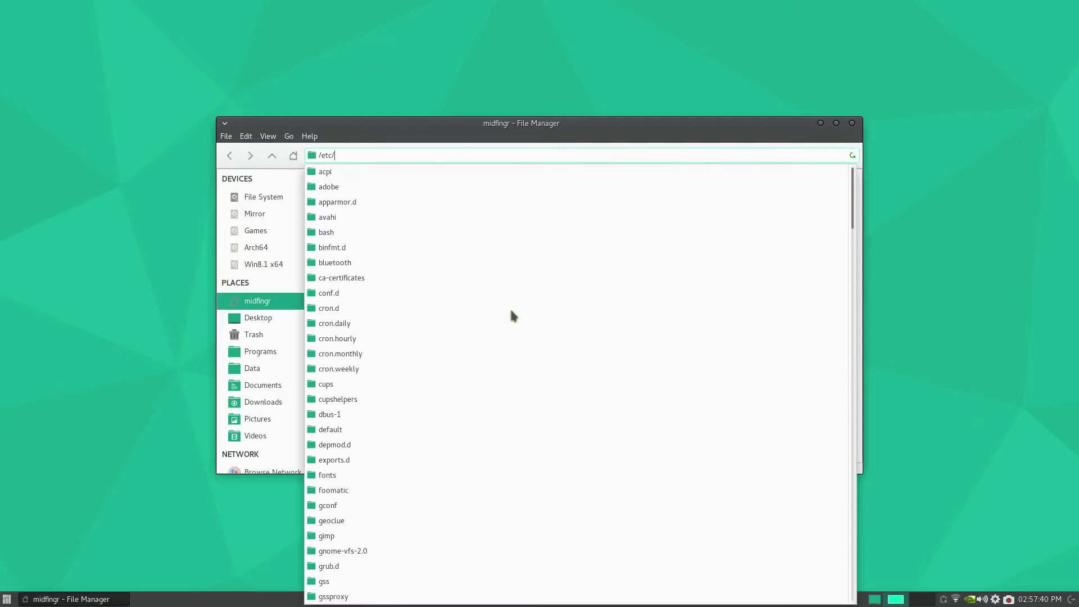
text(X11/)
key(Return)
key(Down)
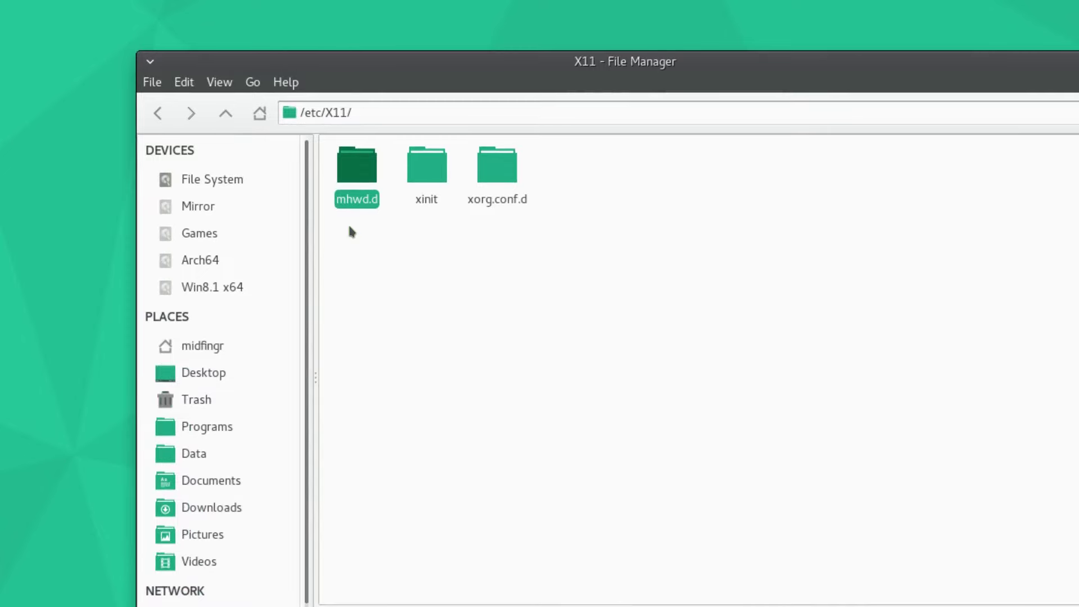
key(Return)
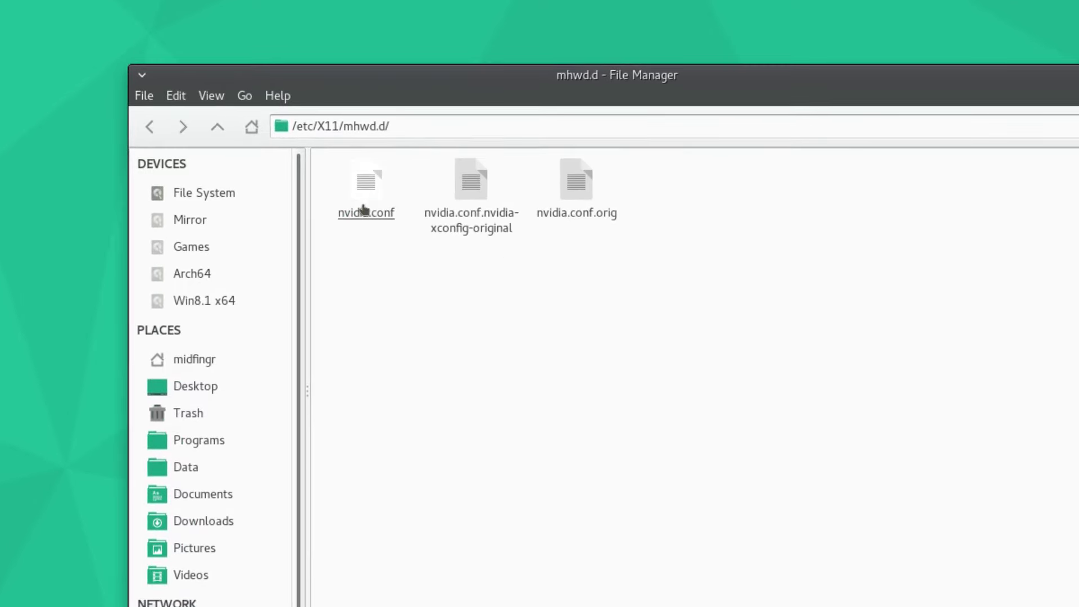
double_click(354, 236)
- Scroll to Section "Device" and check its Option "Coolbits" "4" line
scroll(621, 441, down, 4)
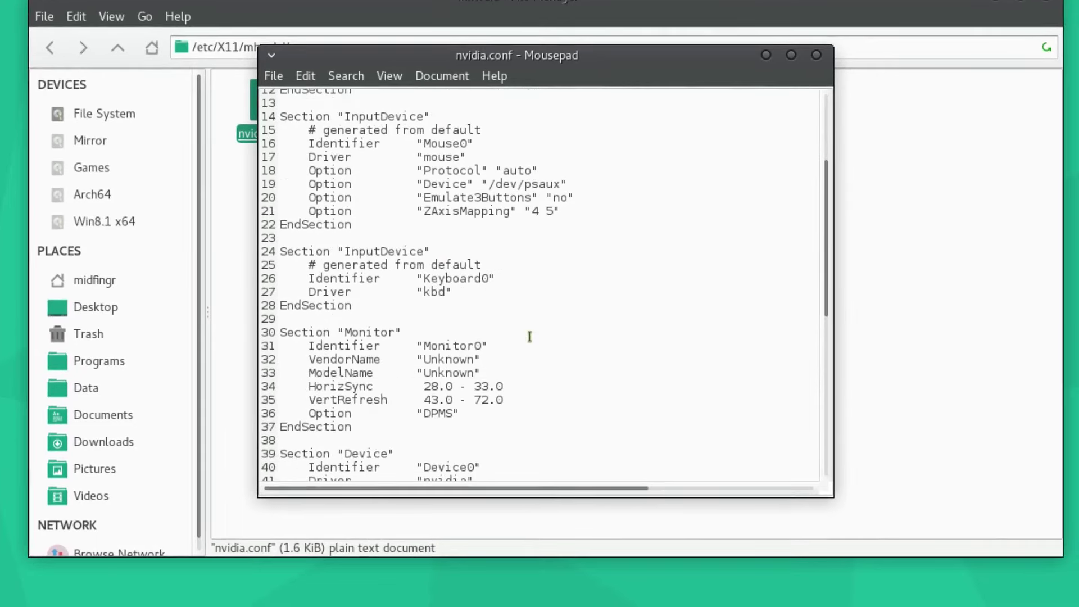
scroll(530, 336, down, 4)
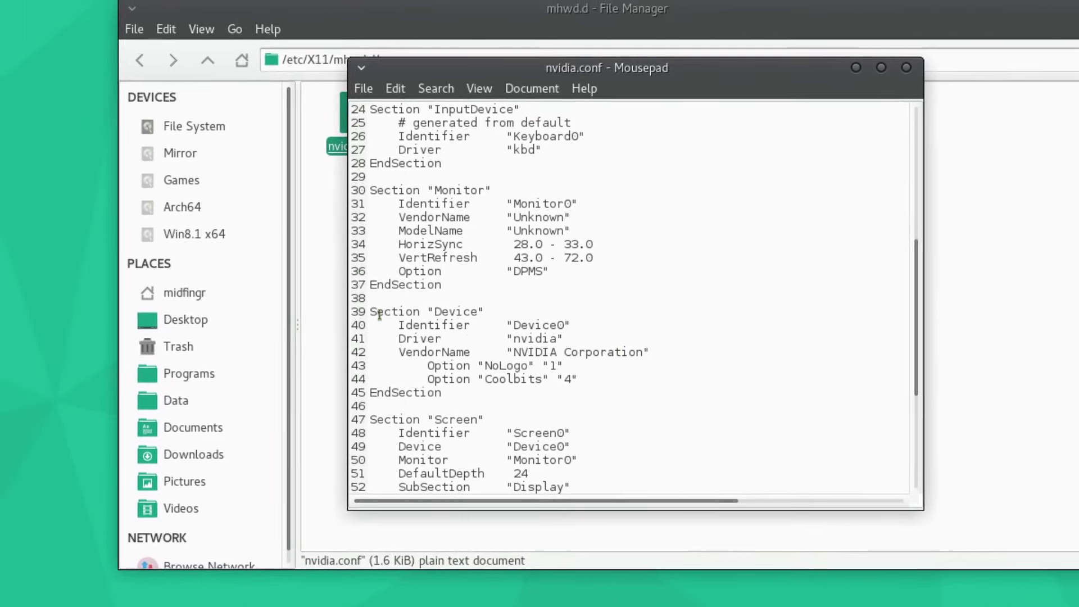
drag(300, 286, 379, 286)
double_click(400, 360)
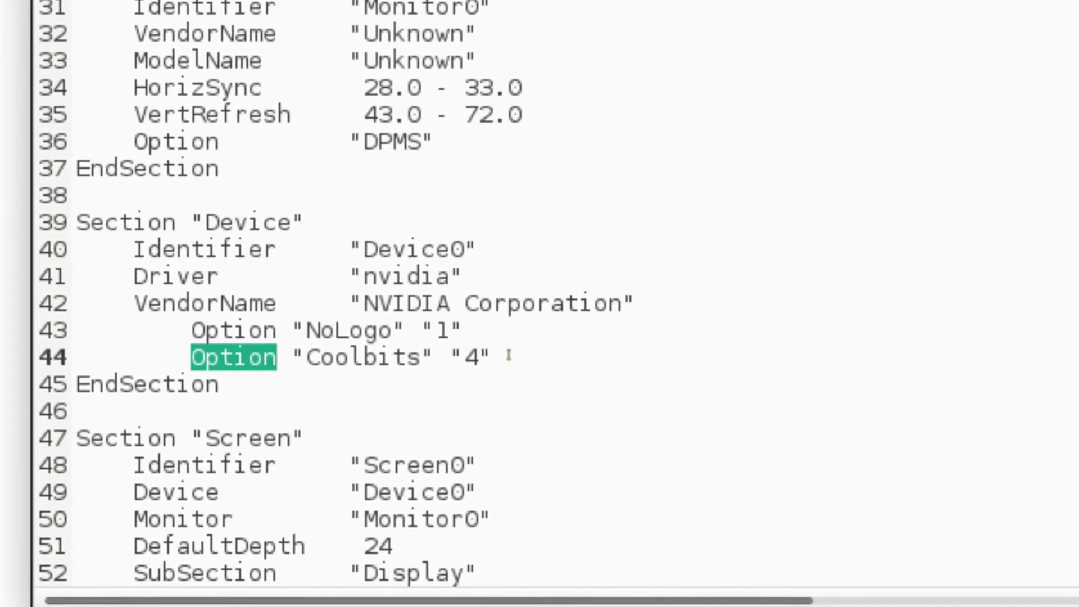
click(526, 364)
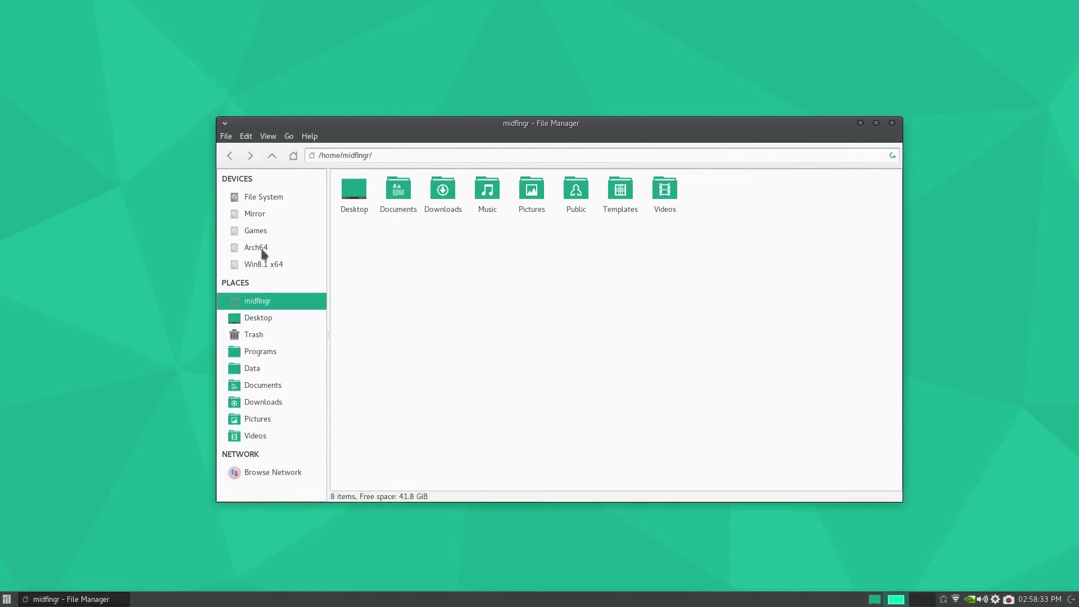
- Open the Mirror drive and view the arch-2016-19-05 folder's properties to see its size
click(251, 214)
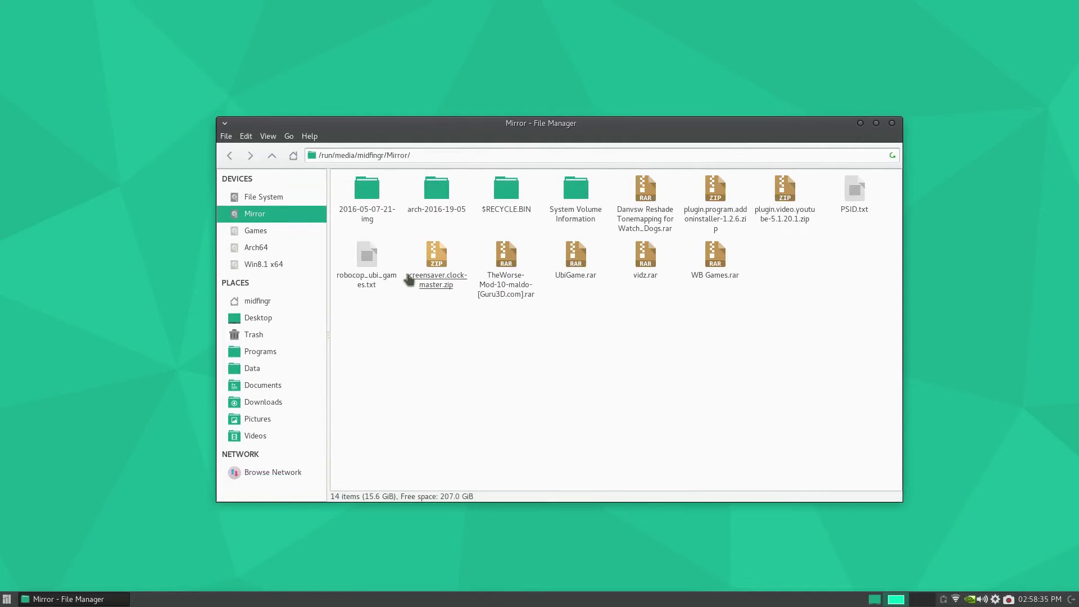
click(430, 191)
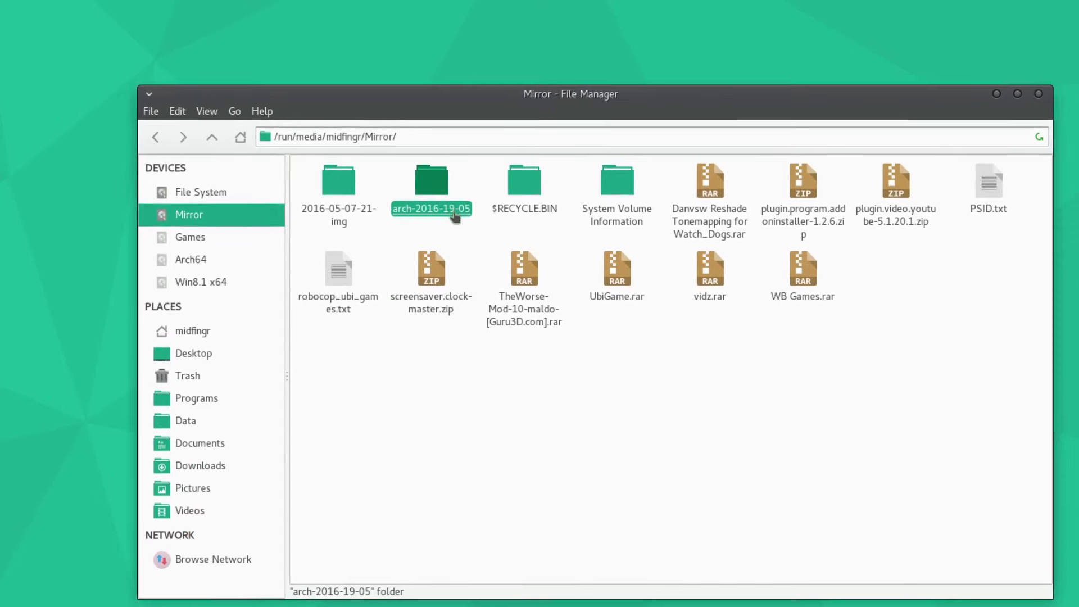
right_click(457, 216)
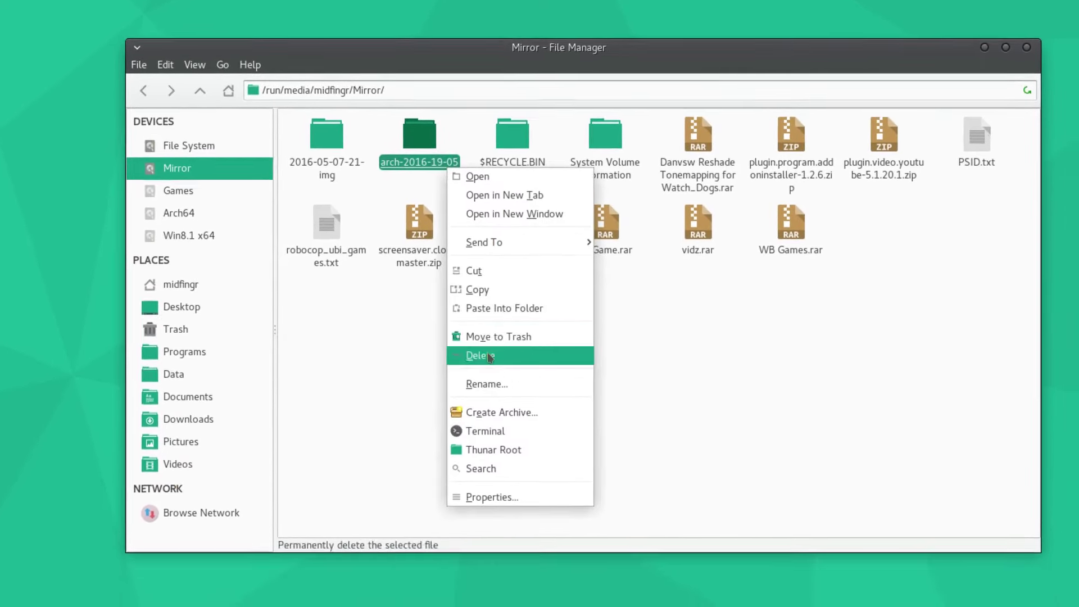
click(492, 461)
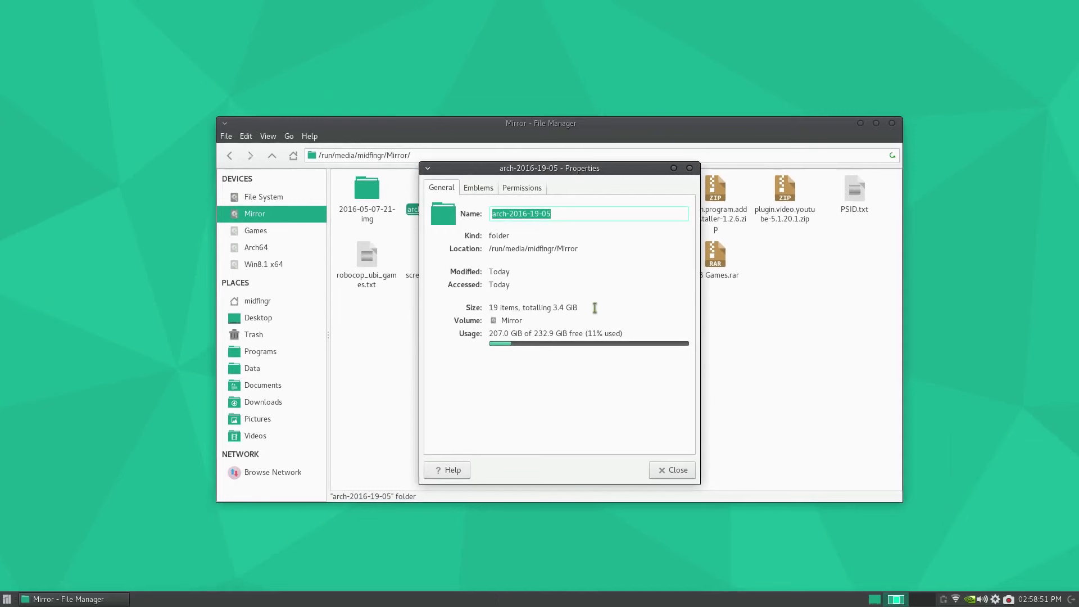
click(688, 526)
- Unmount the Mirror drive from the Devices list
click(664, 469)
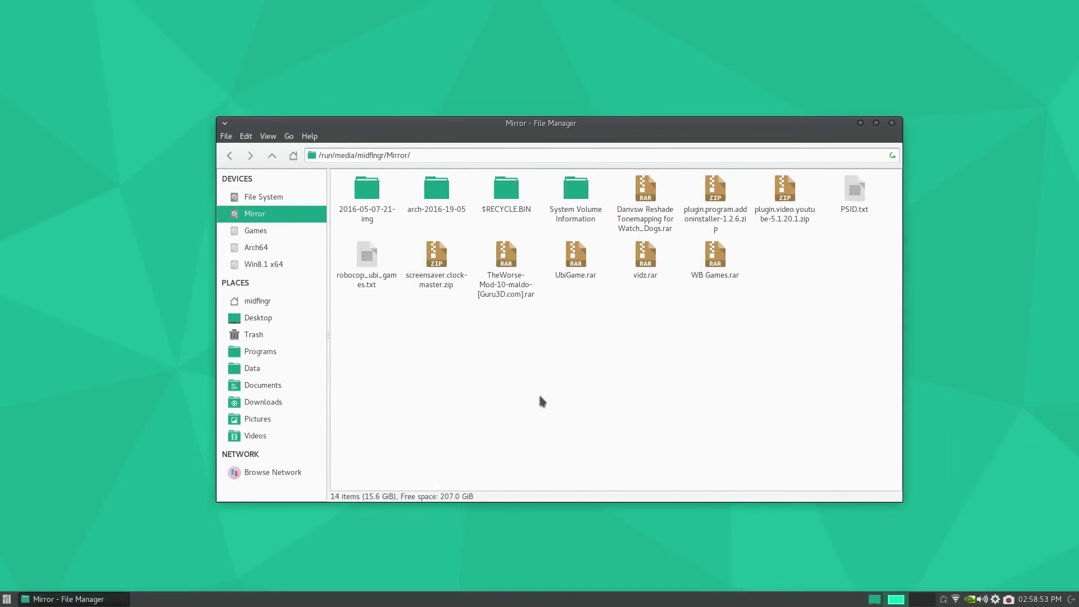
right_click(260, 215)
click(291, 271)
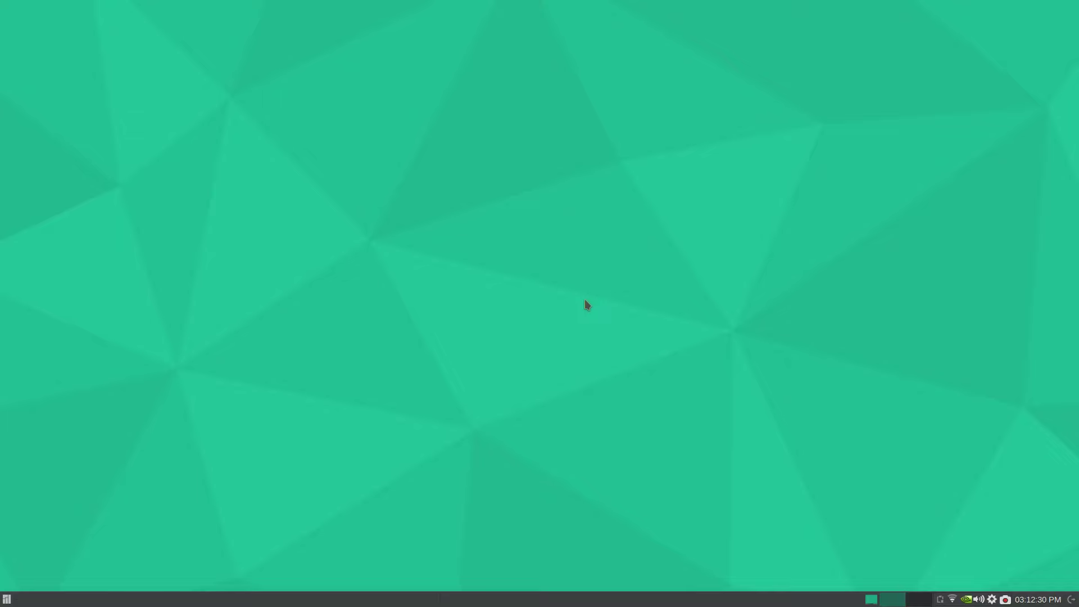
- Launch Add/Remove Software from the application menu and turn on AUR searching
key(super)
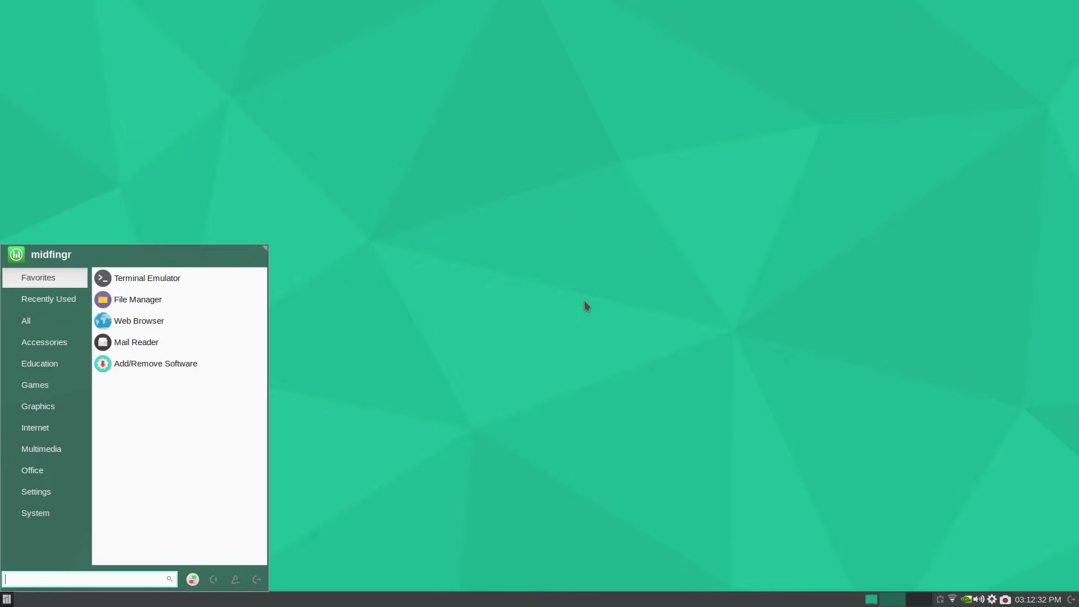
click(186, 372)
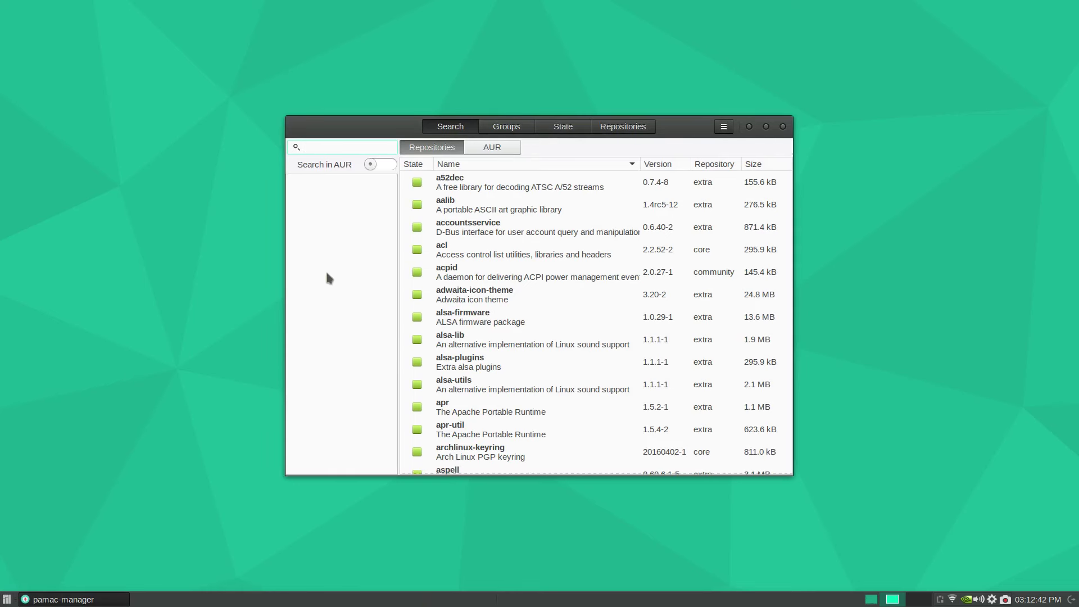
click(374, 163)
- In Pamac preferences, authenticate and enable 'Check for updates from AUR' on the AUR tab
click(724, 126)
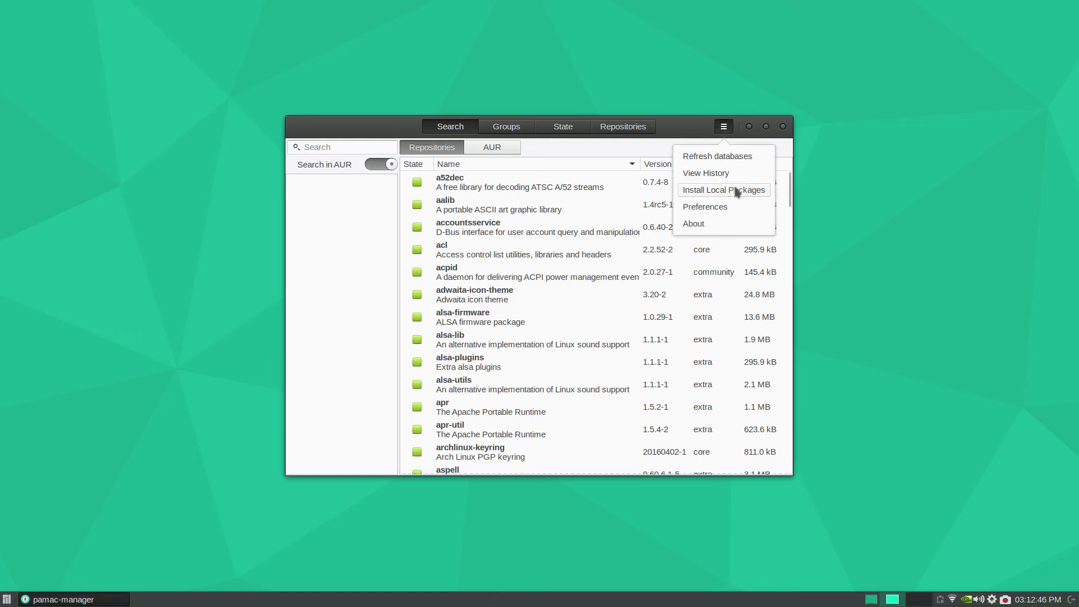
click(734, 205)
text(•)
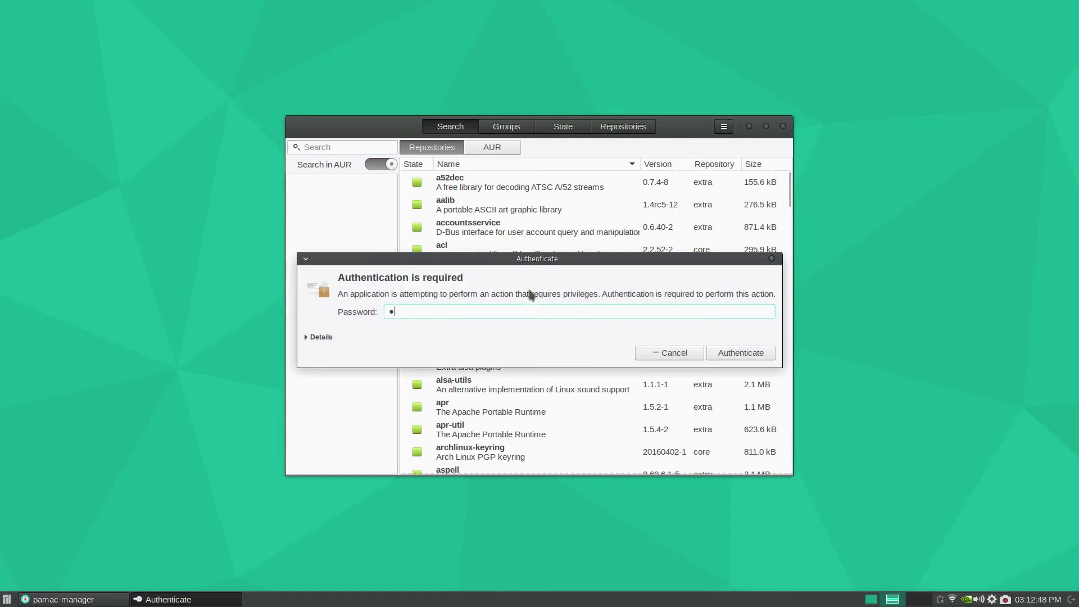
text(•••••)
key(Return)
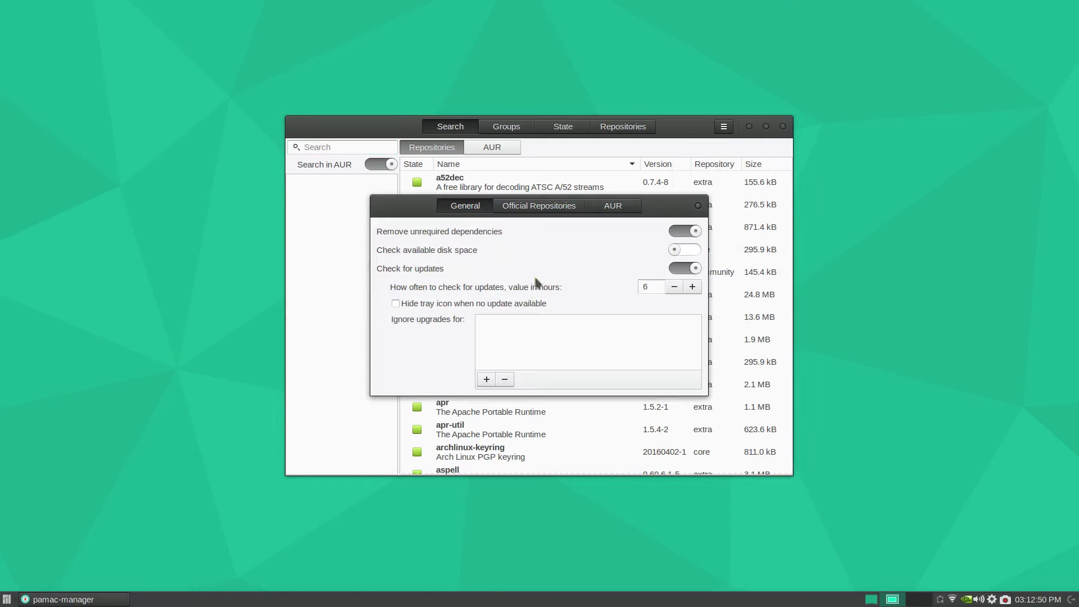
click(613, 206)
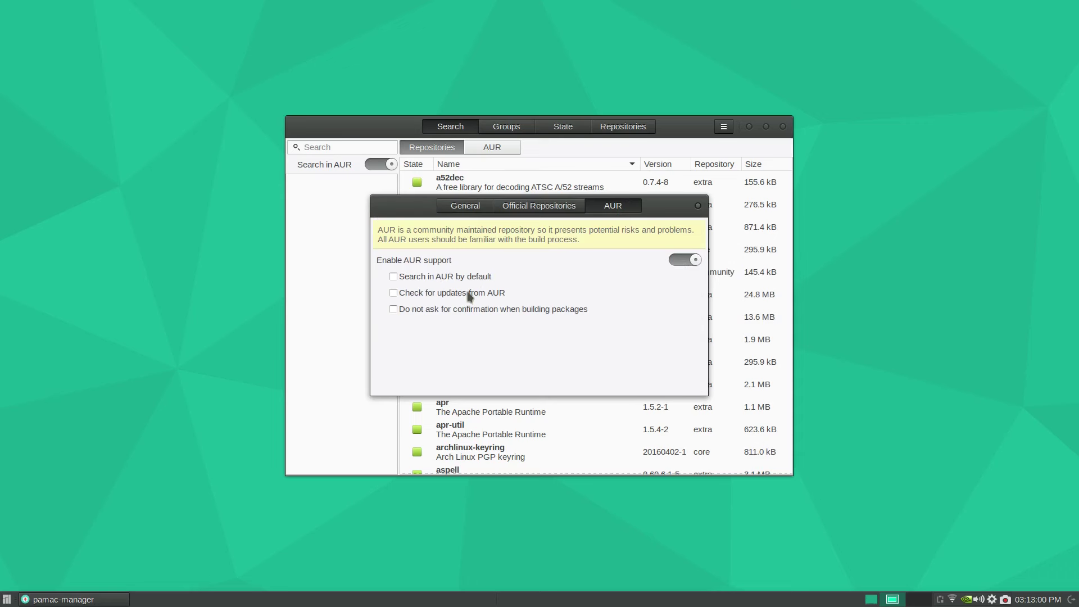
click(394, 293)
- Search the AUR for 'dockbarx' and mark dockbarx and xfce4-dockbarx-plugin for installation
click(699, 206)
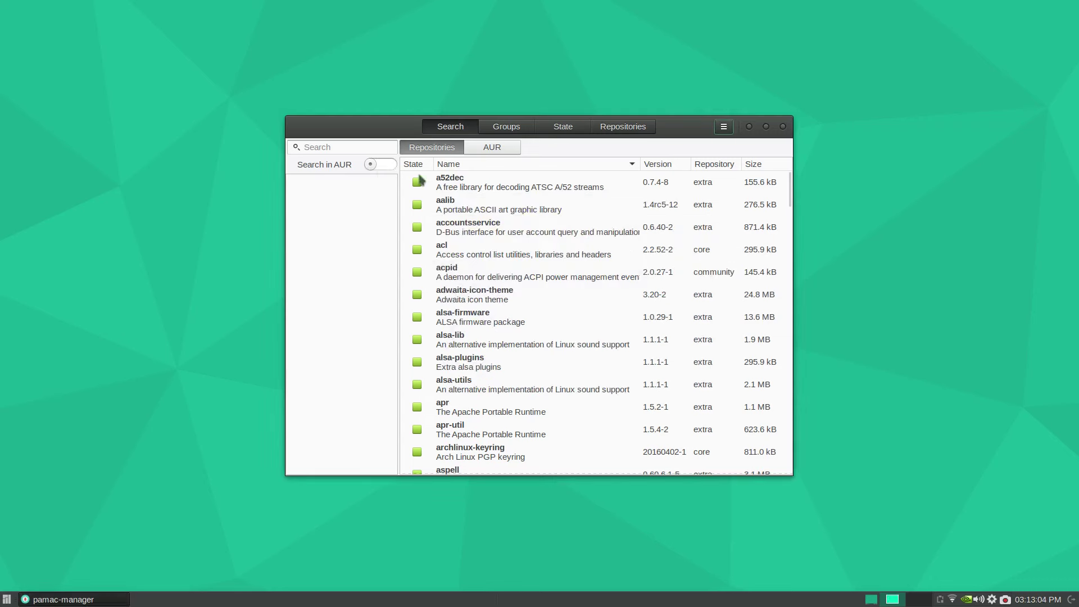
click(385, 163)
click(360, 146)
text(d)
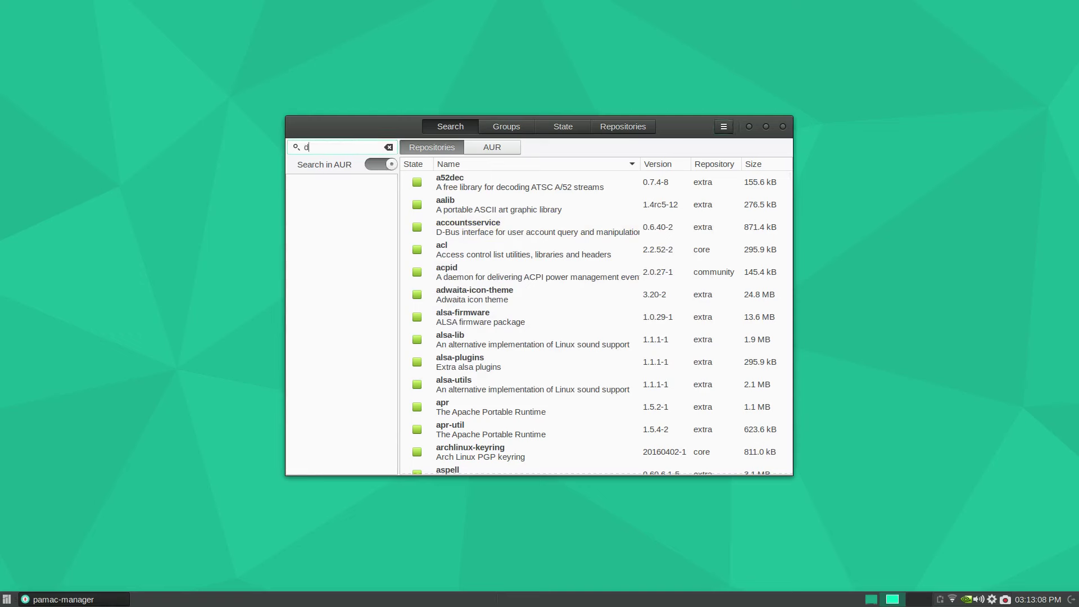
text(ockbarx)
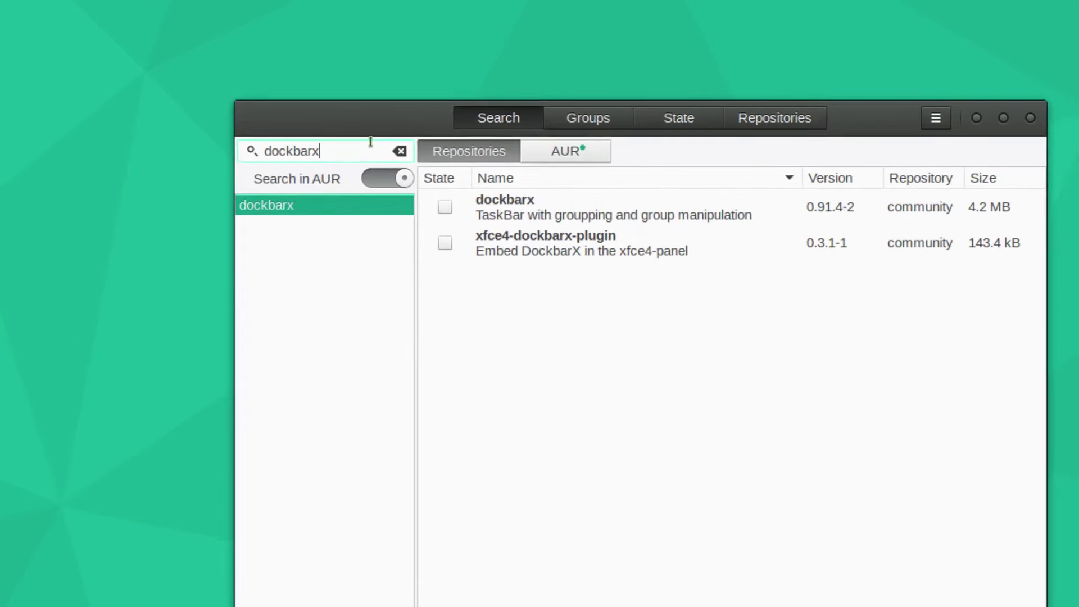
click(445, 207)
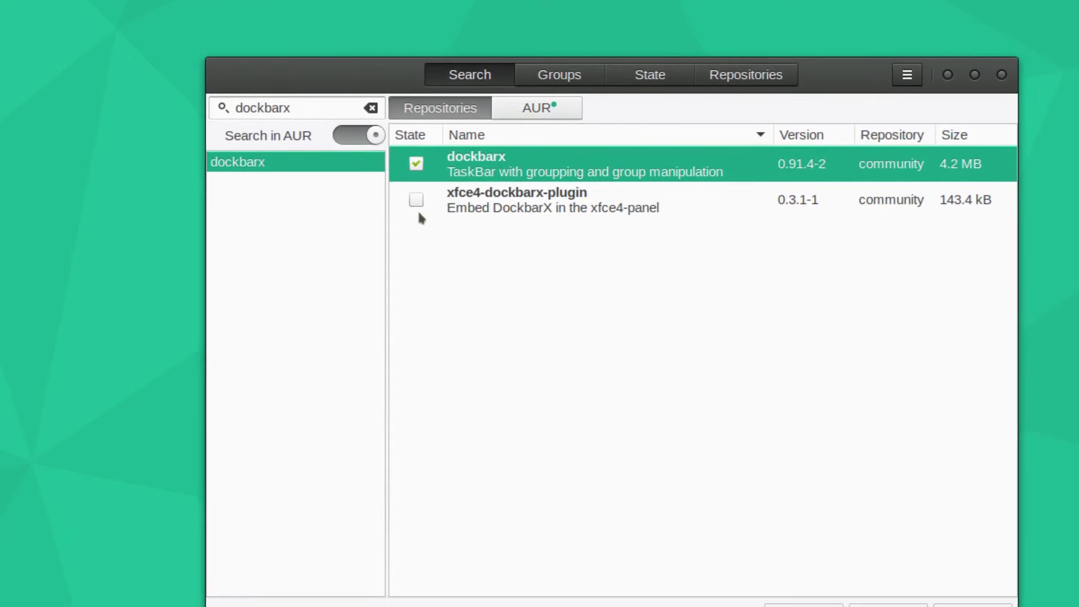
click(416, 203)
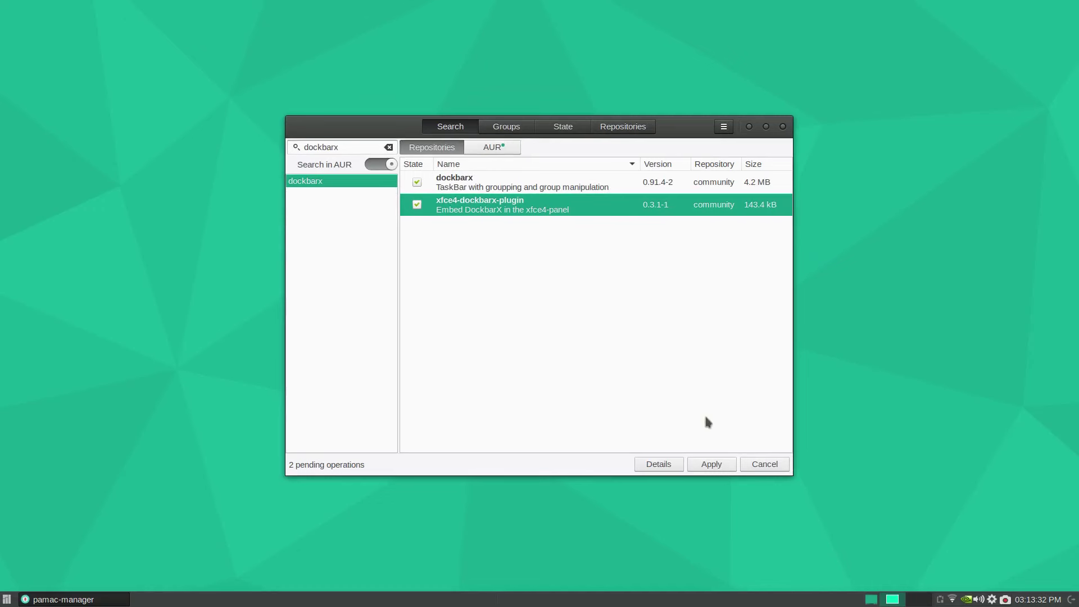
- Apply and commit the two installs, showing progress with the detailed log expanded
click(711, 464)
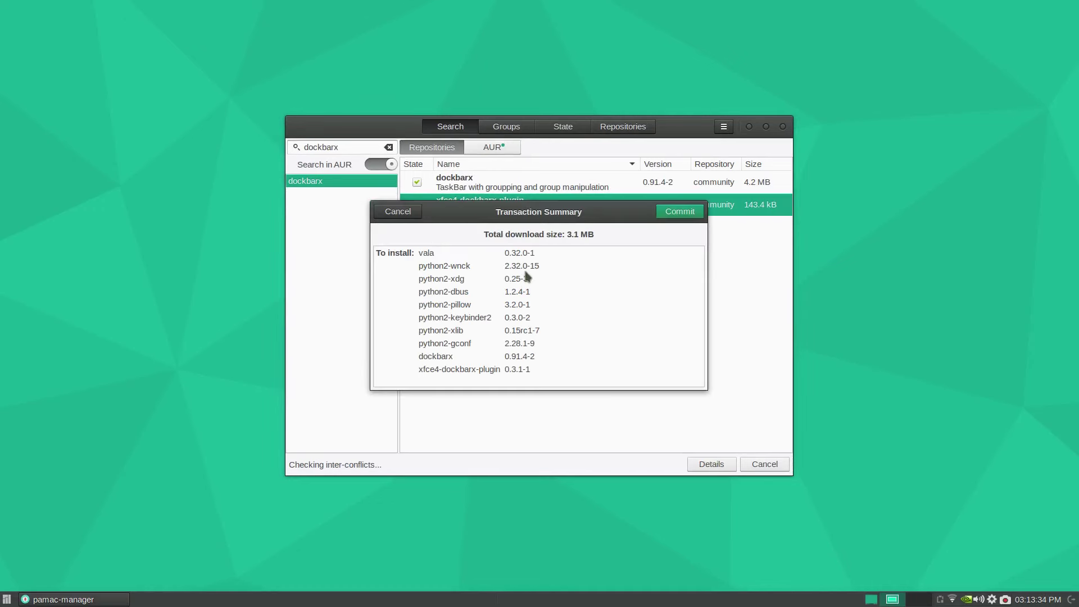
click(677, 212)
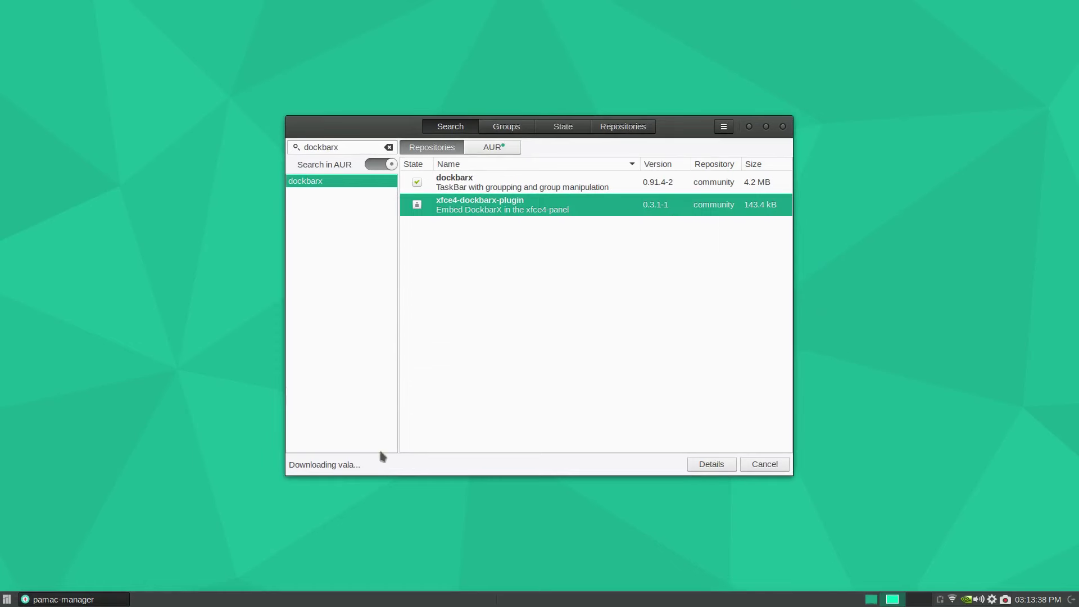
click(711, 464)
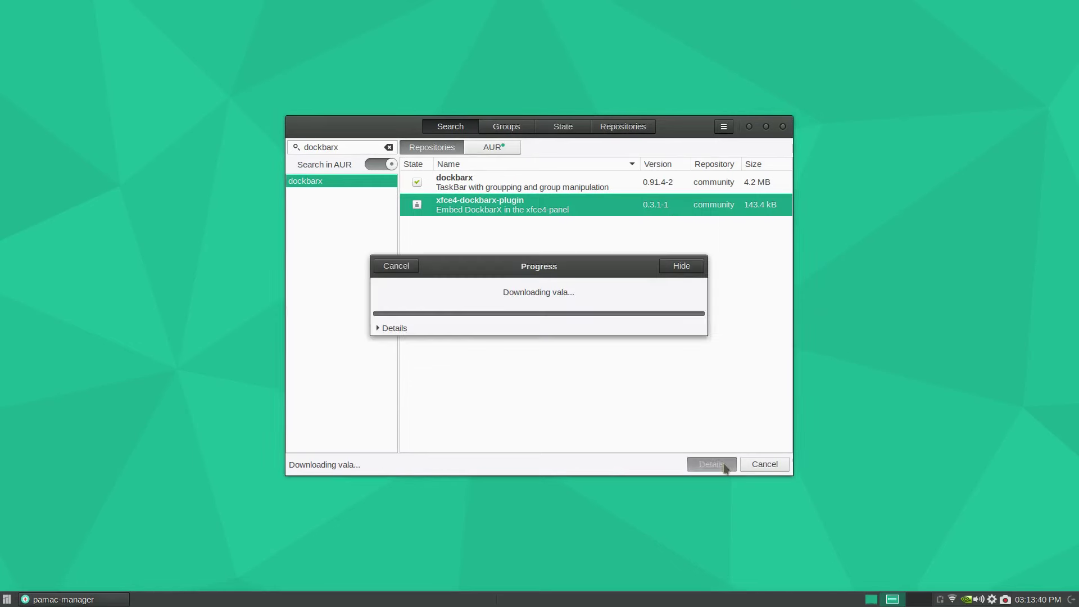
click(379, 328)
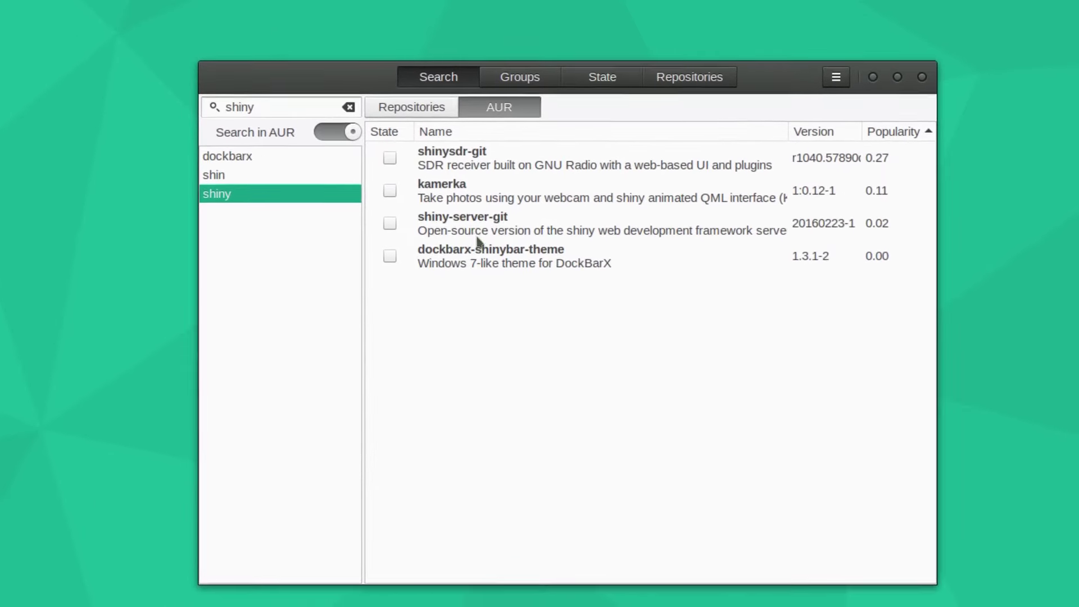
- Mark dockbarx-shinybar-theme from the 'shiny' results and commit its AUR build
double_click(494, 263)
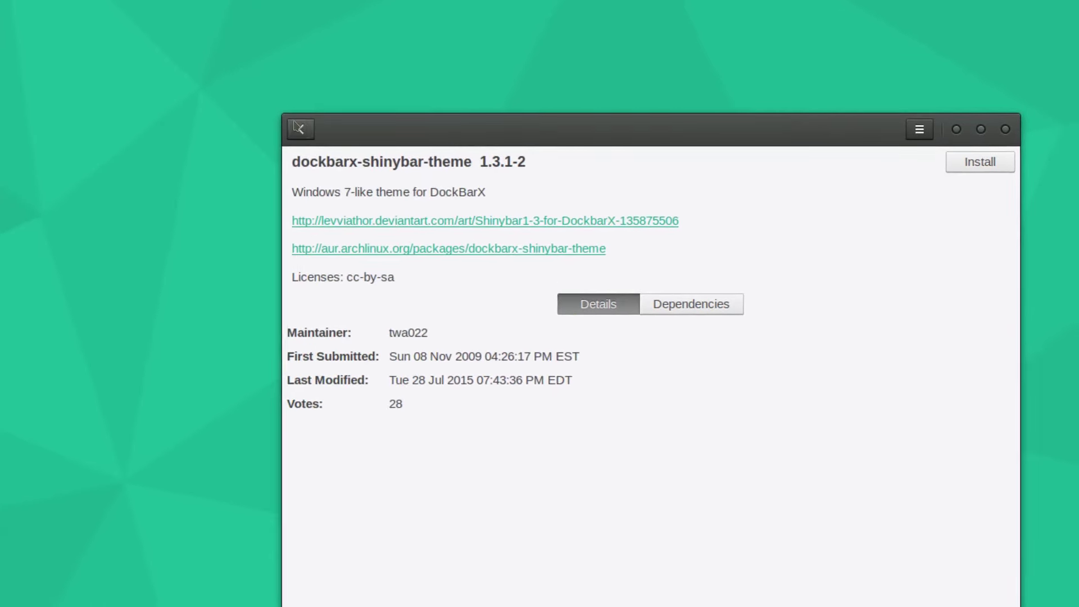
click(212, 69)
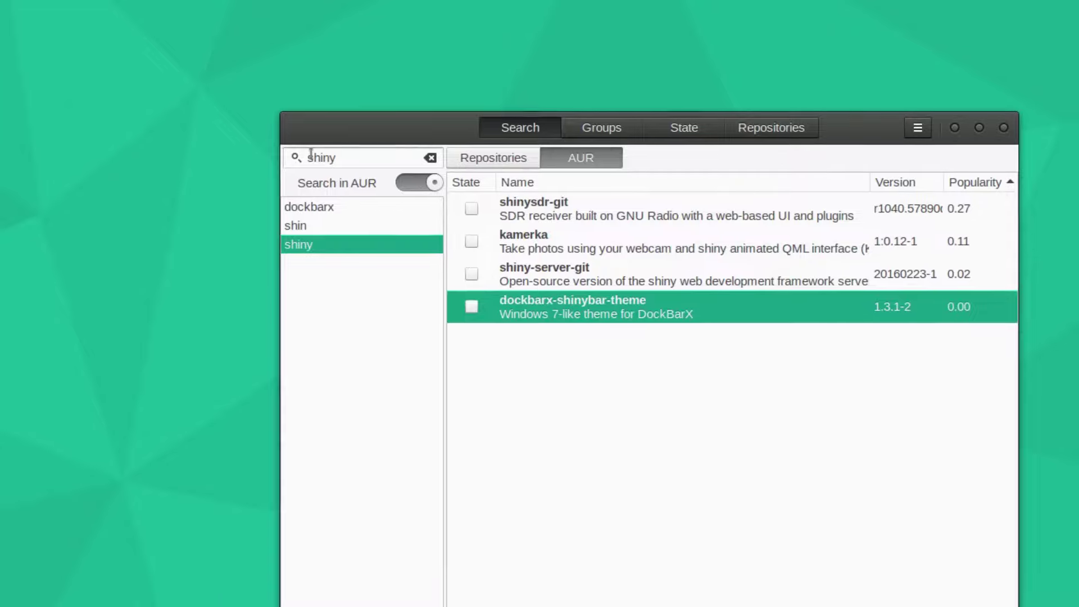
click(471, 306)
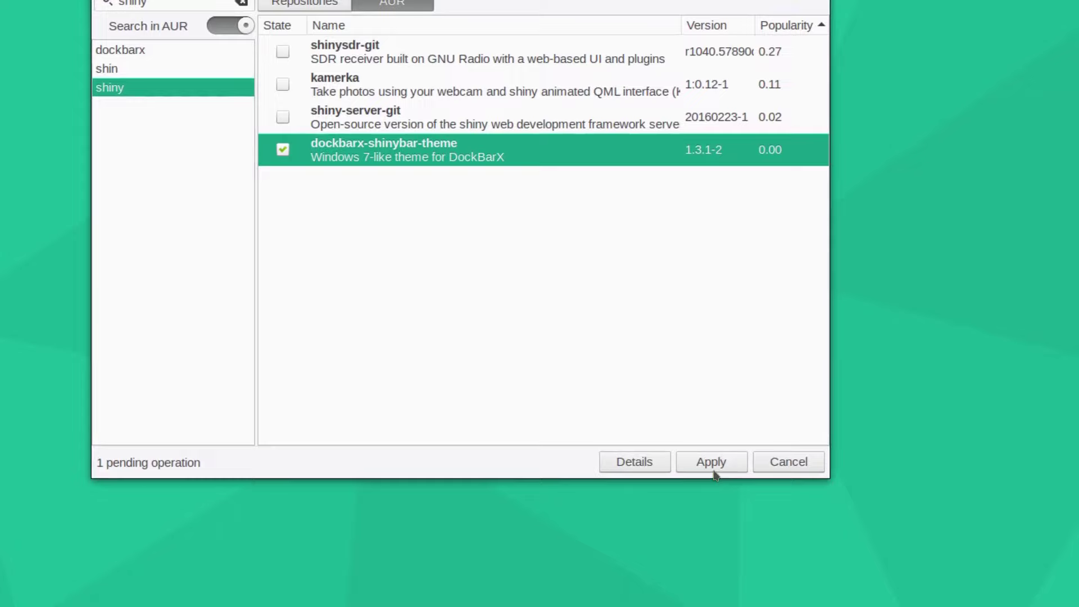
click(712, 469)
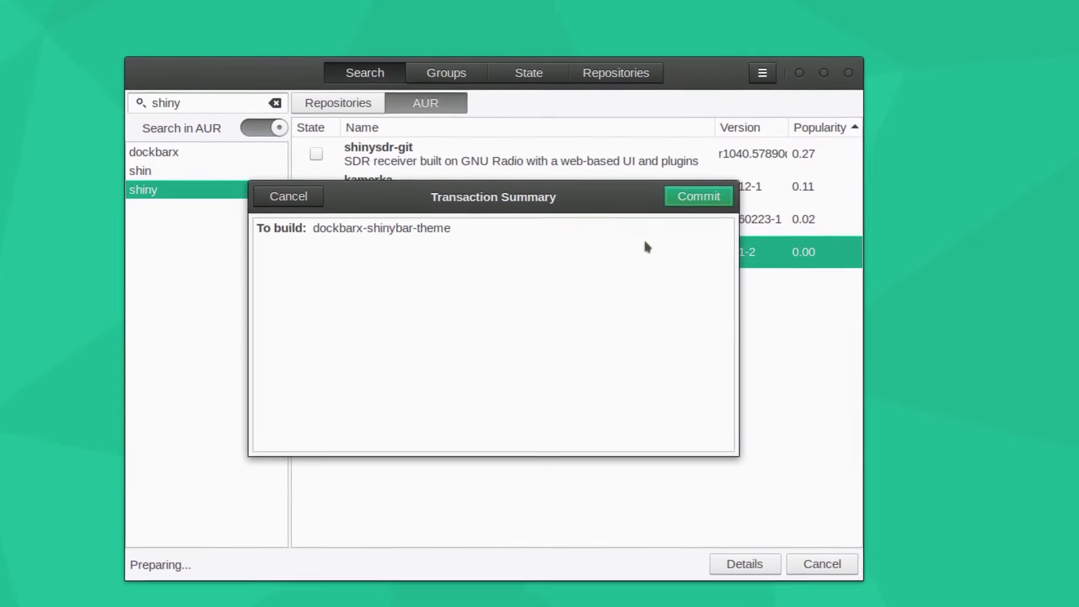
click(699, 196)
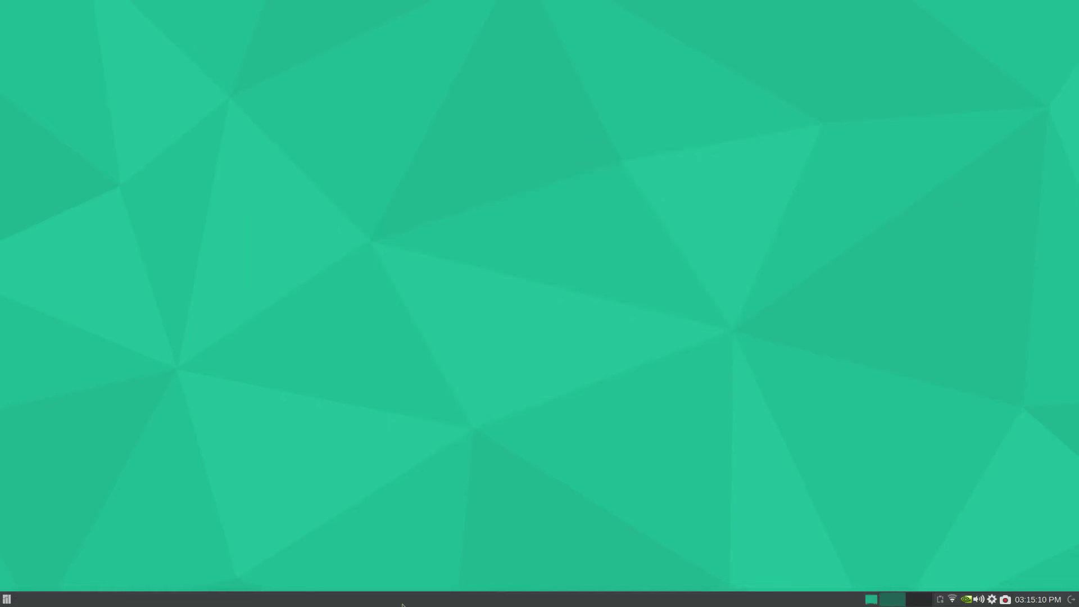
- Launch Panel settings via the 'pa' search and show Panel 0's item list
key(super)
text(pa)
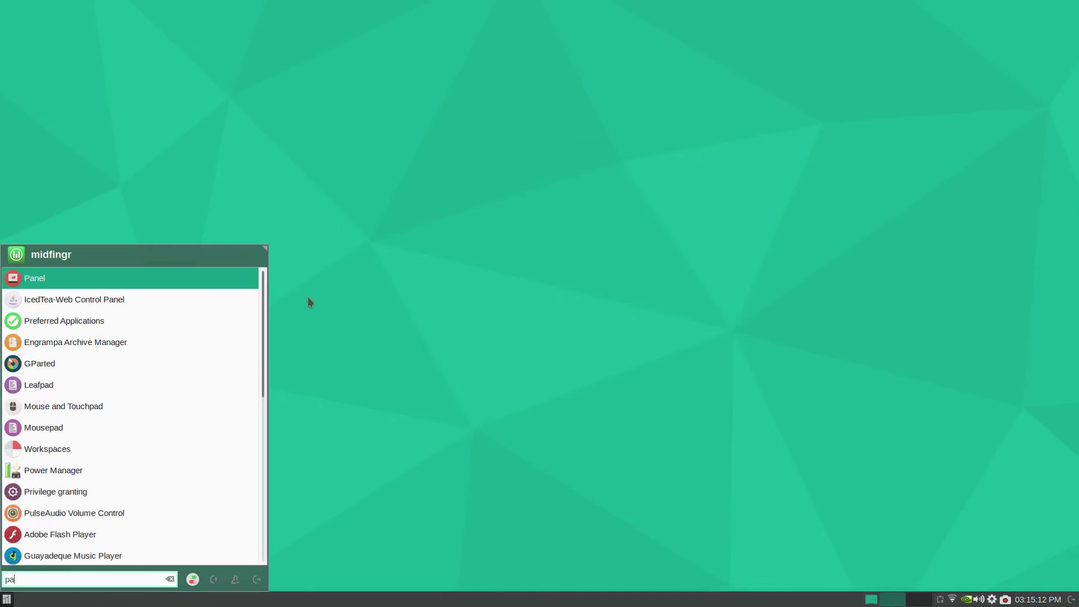
key(Return)
click(564, 208)
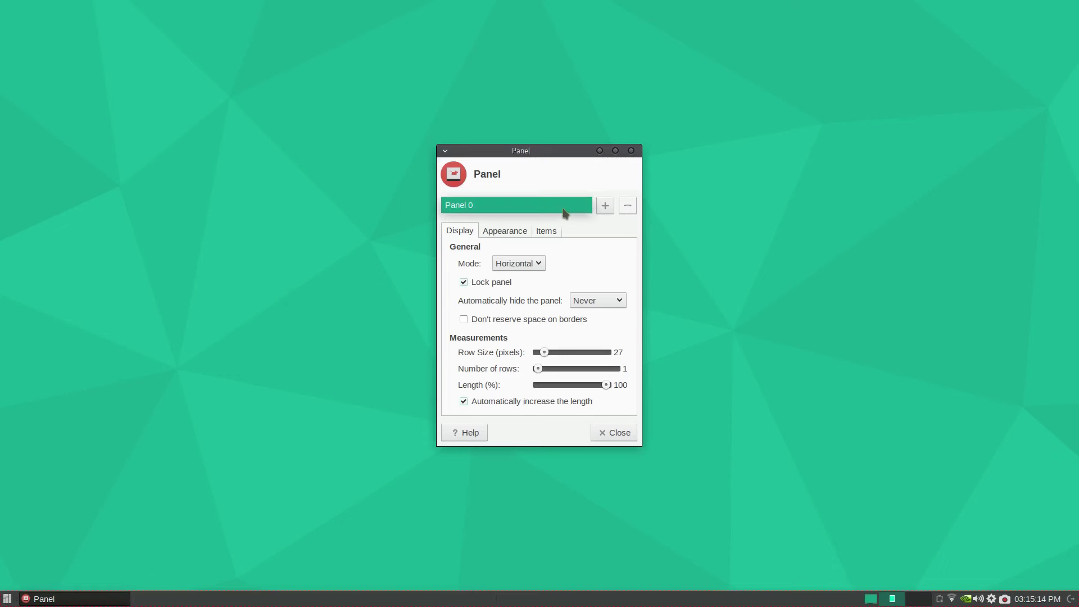
click(564, 207)
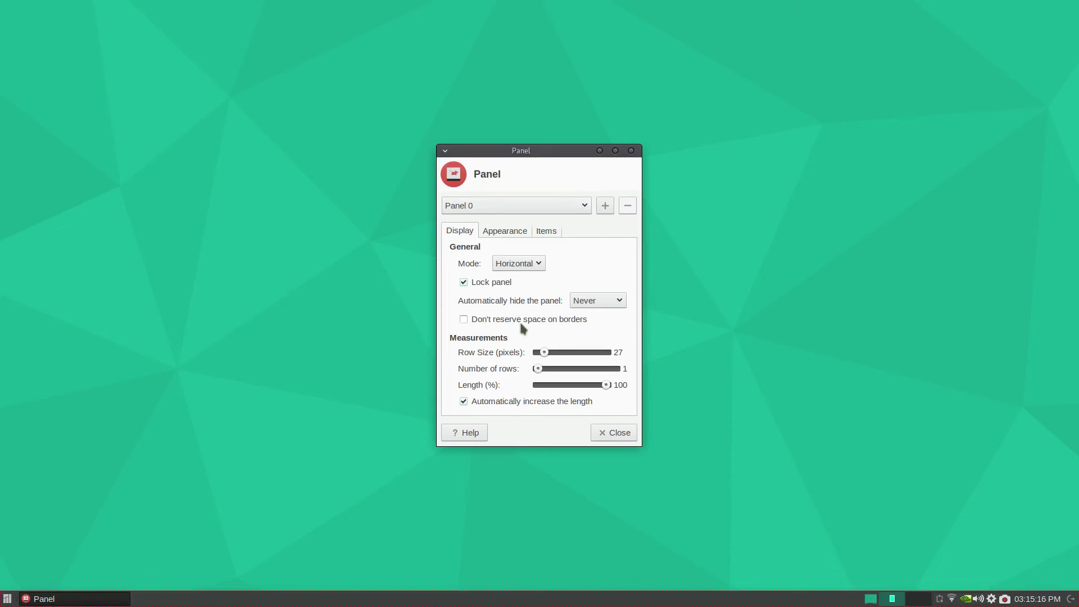
click(546, 231)
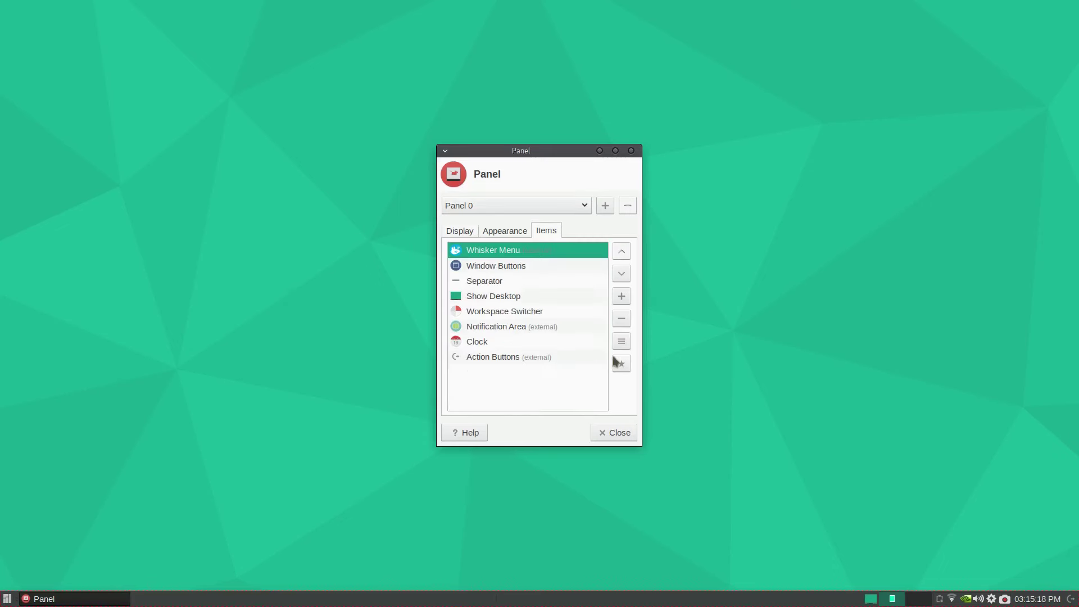
- Add the DockbarX item to Panel 0 and close both dialogs
click(621, 296)
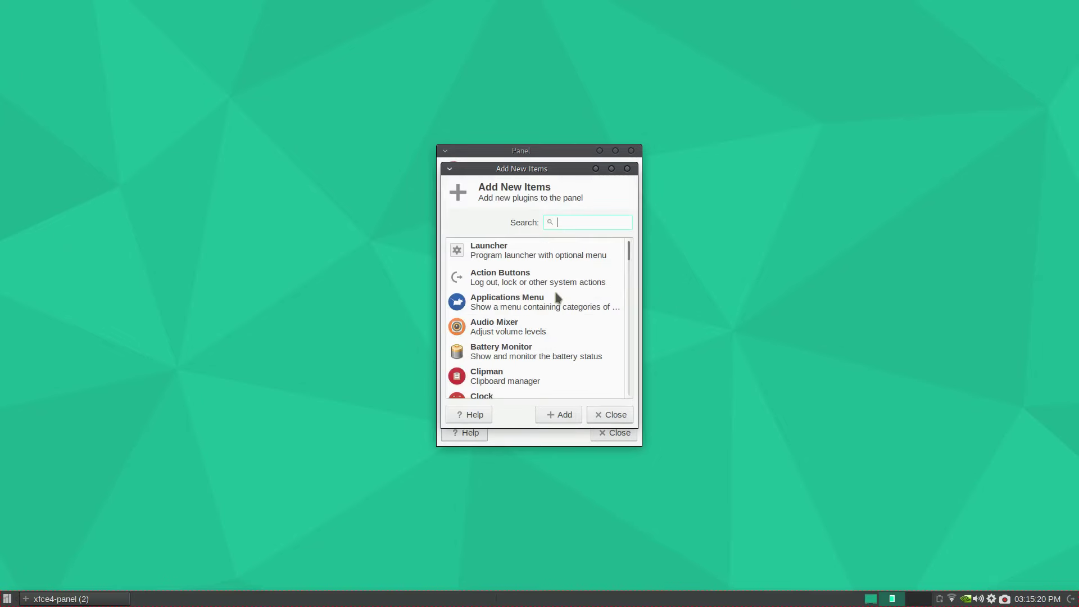
scroll(558, 298, down, 2)
scroll(558, 298, down, 4)
scroll(558, 298, up, 3)
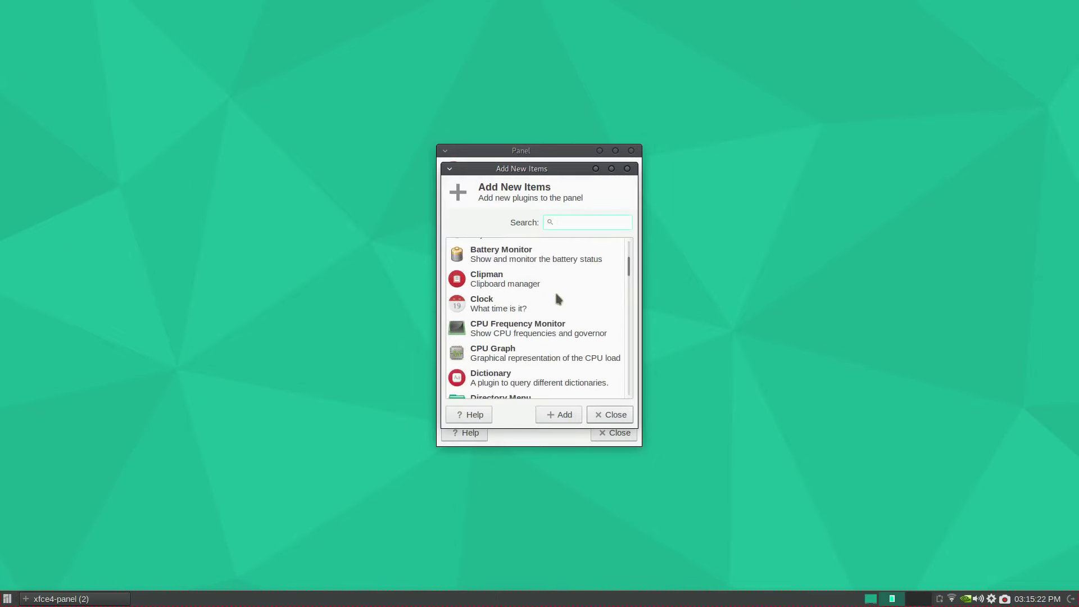
scroll(558, 298, down, 3)
double_click(538, 354)
click(611, 415)
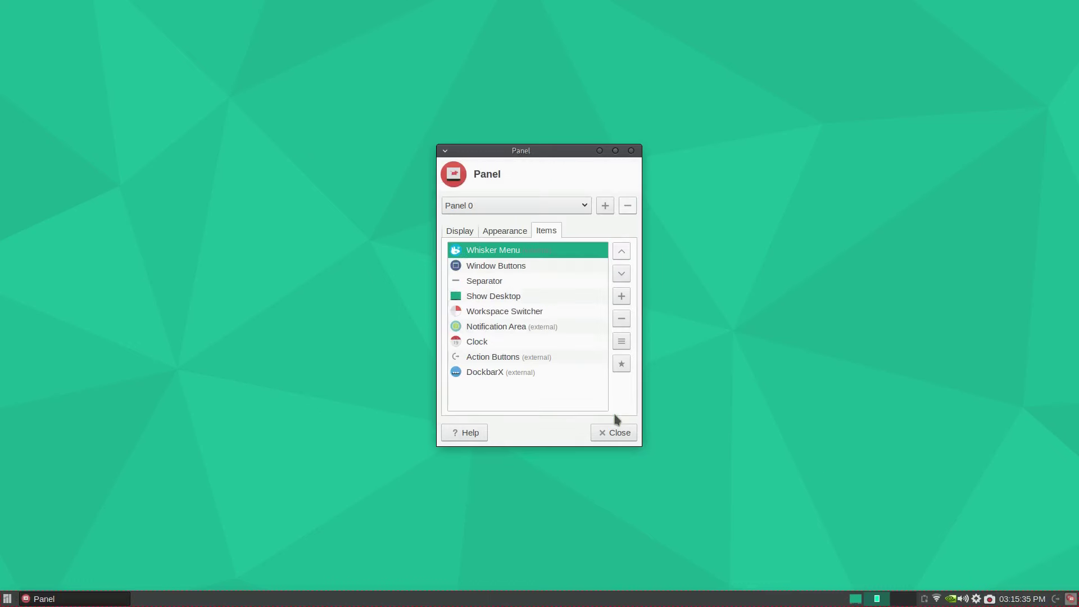
click(618, 433)
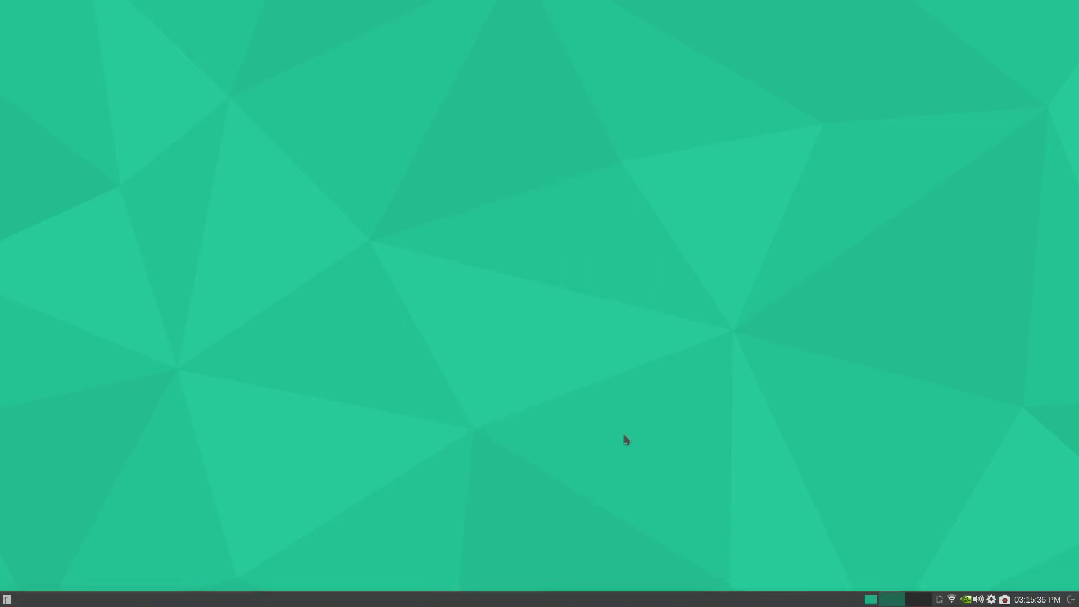
- Search the Whisker menu for 'dc' to find DockbarX preferences
click(6, 599)
text(d)
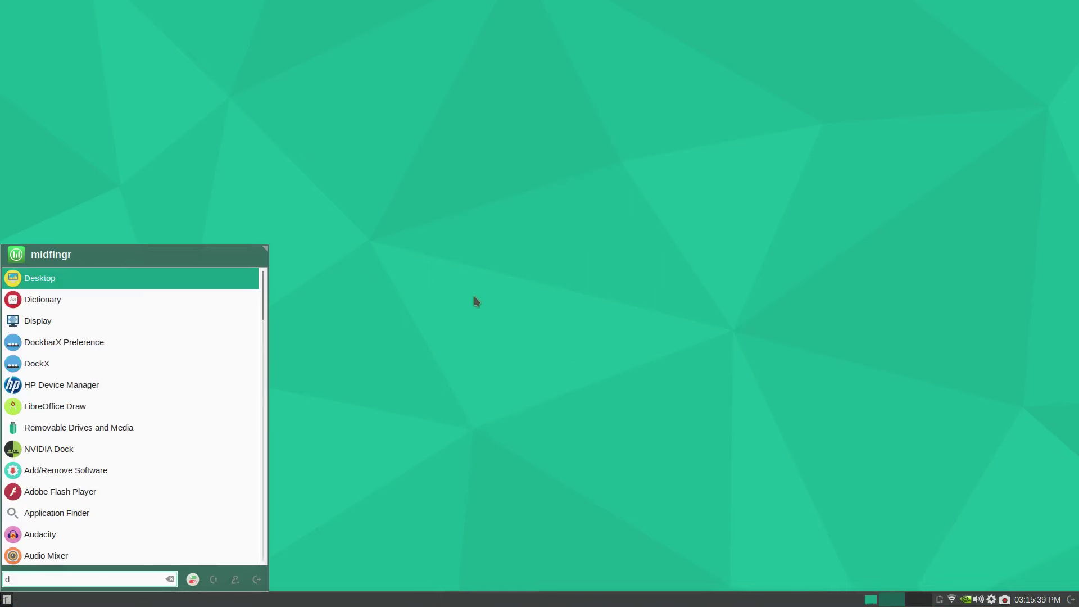
key(BackSpace)
text(dc)
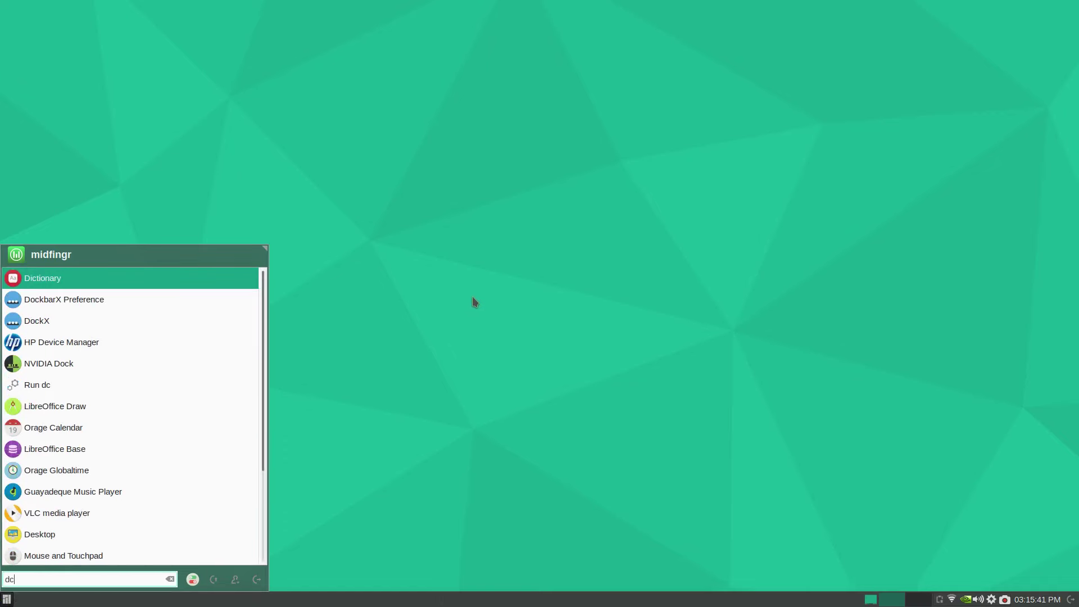
- Open DockbarX Preferences, change the theme from Glassified to Shinybar1.3 Horizontal, and close
key(Down)
key(Return)
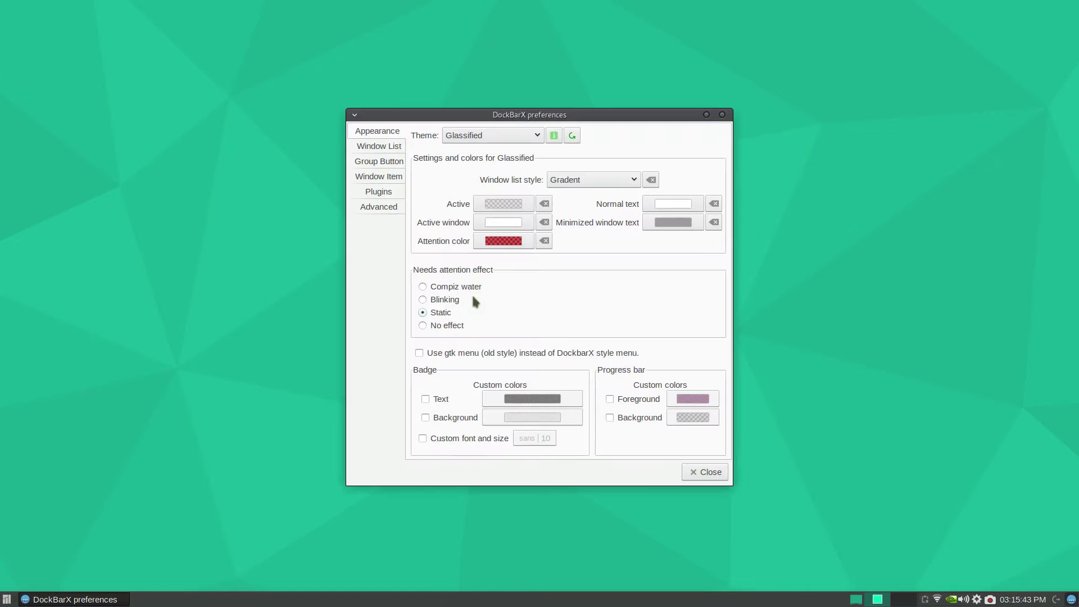
click(498, 137)
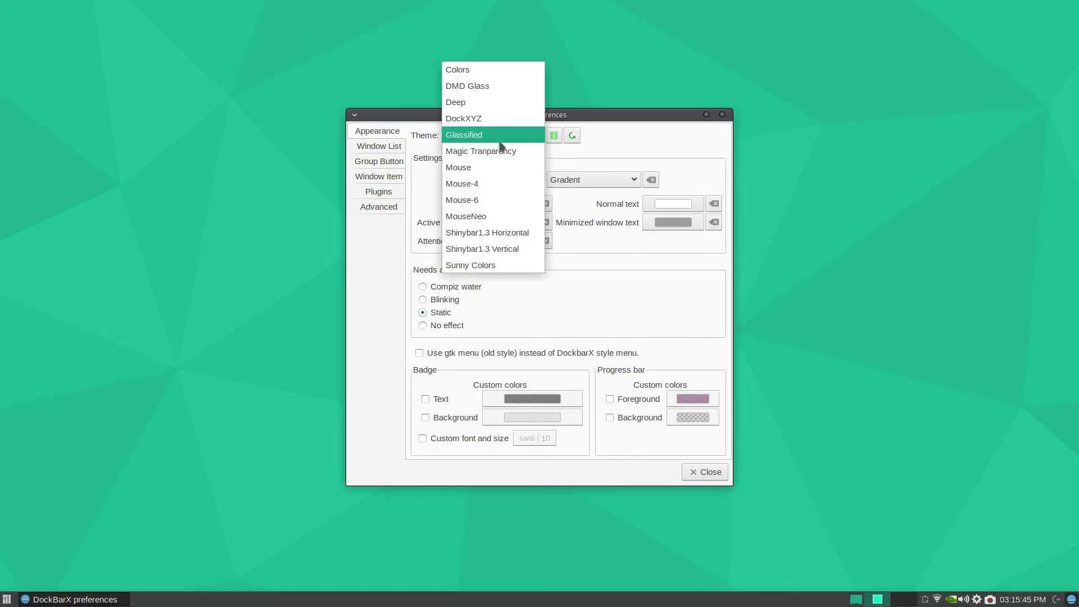
click(514, 233)
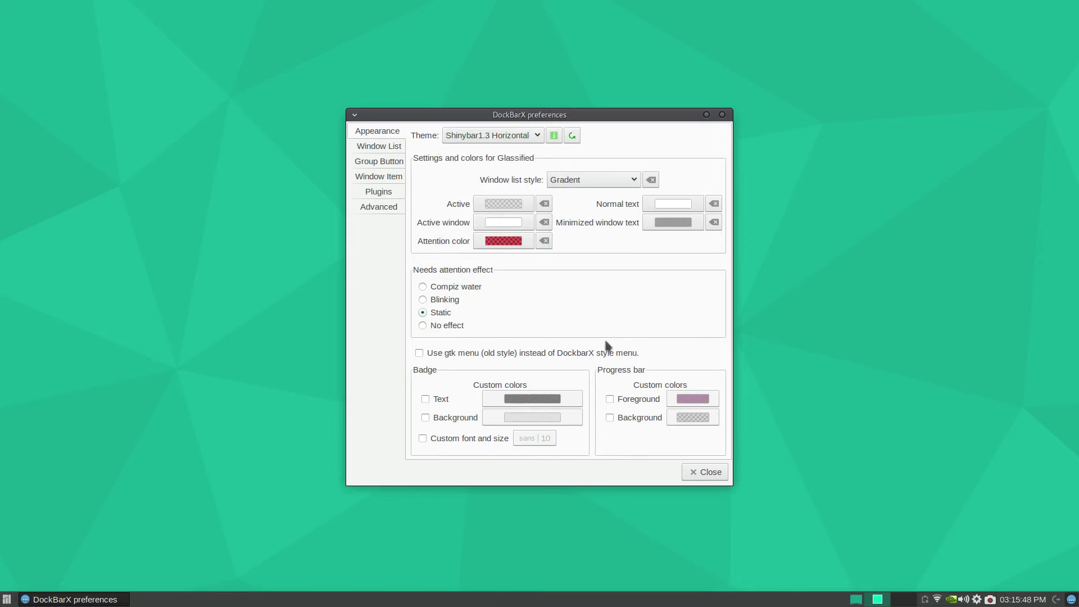
click(703, 473)
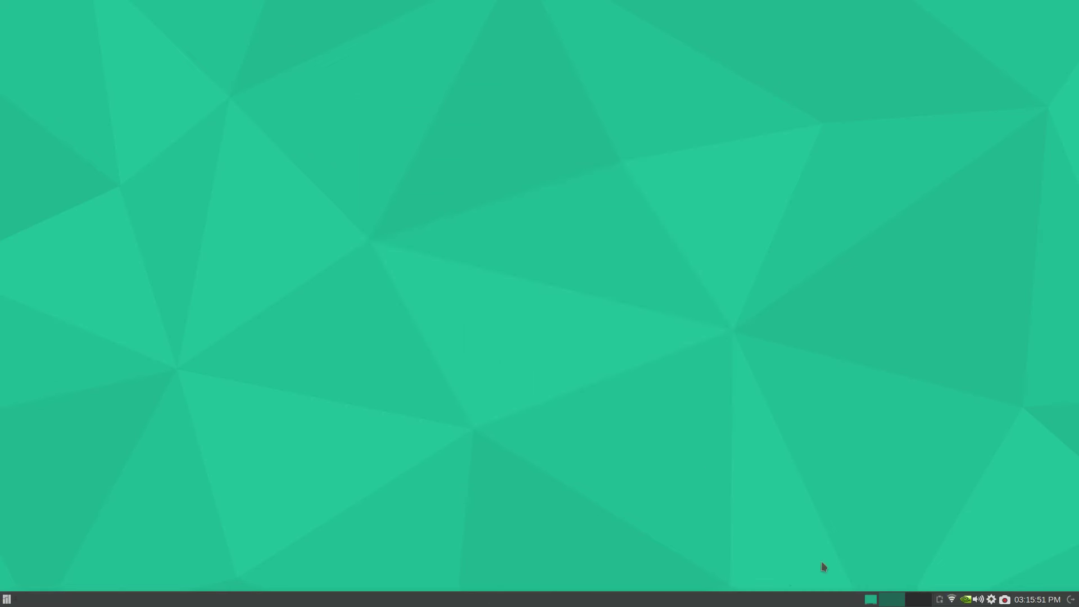
- Open Panel settings and remove the Window Buttons item from Panel 0
key(super)
text(pa)
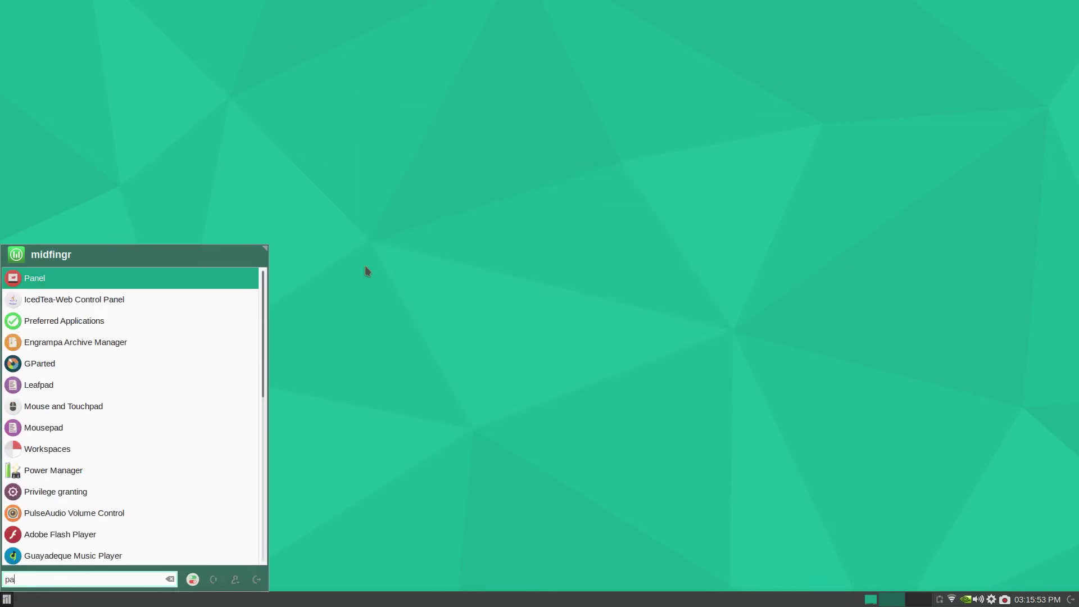
key(Return)
click(546, 229)
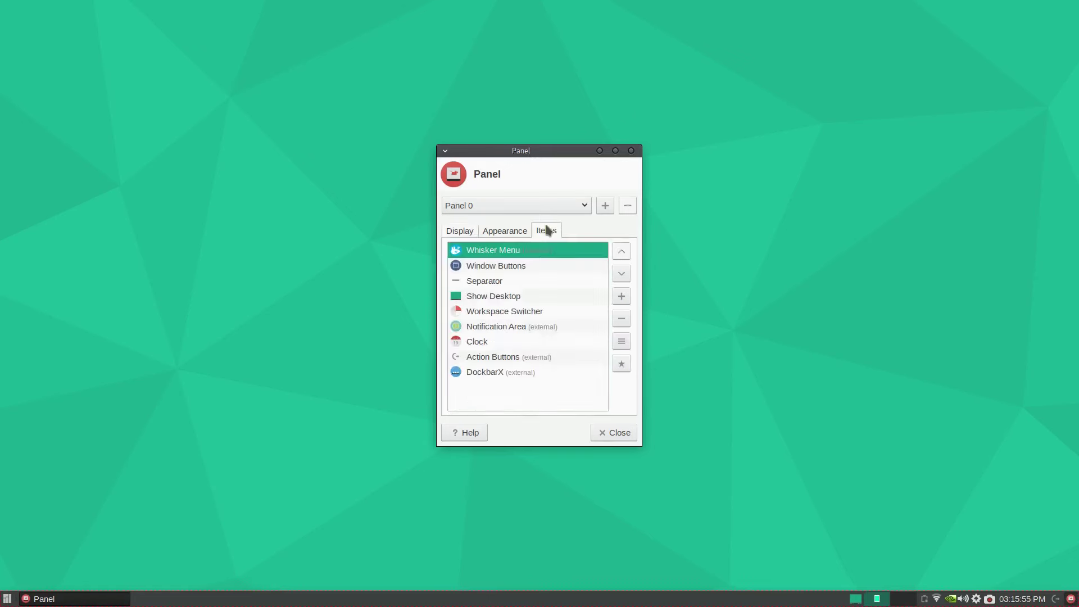
click(505, 270)
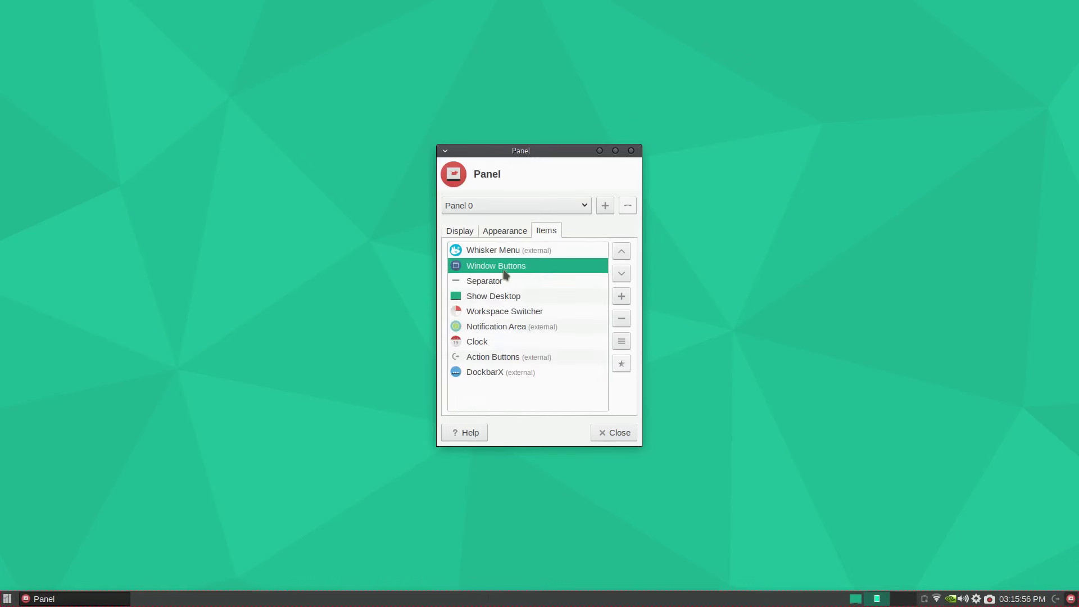
click(623, 318)
click(652, 336)
- Move DockbarX up five positions to sit directly after Whisker Menu, then close
click(527, 359)
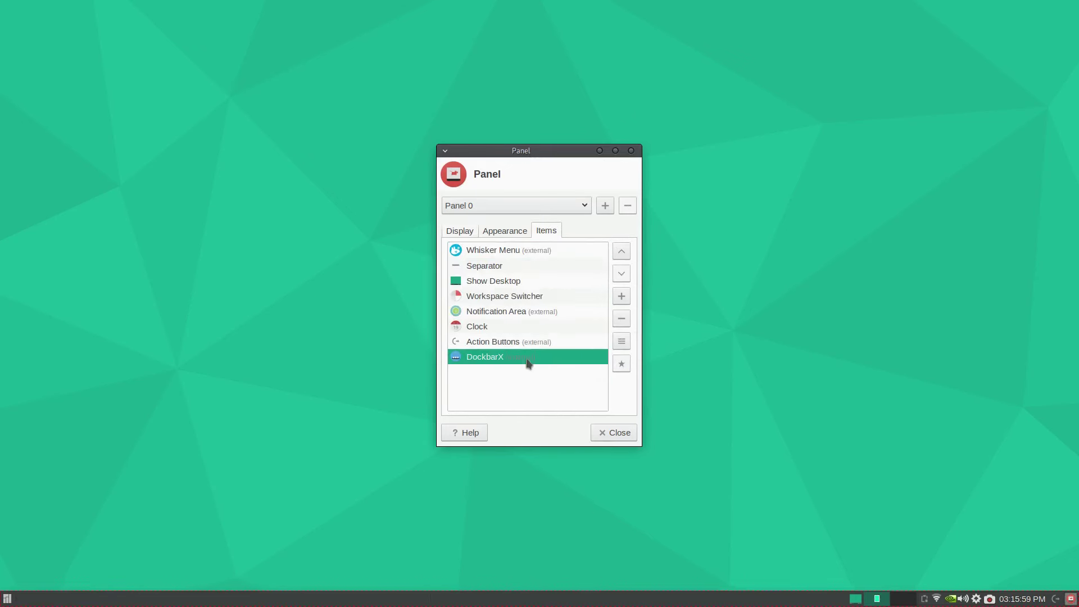
click(621, 250)
click(621, 250)
click(621, 250)
click(621, 250)
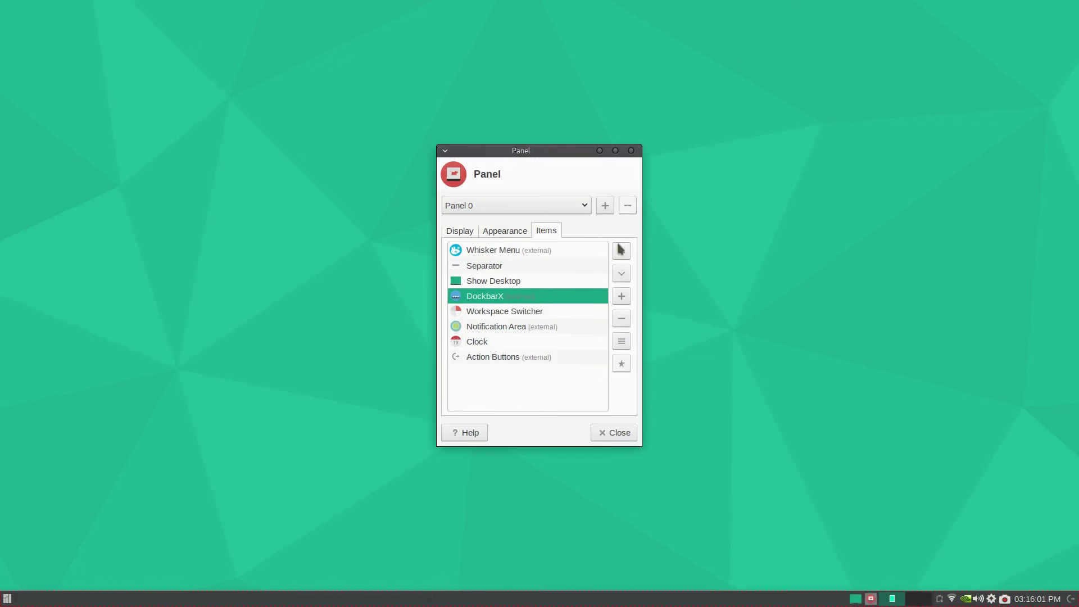
click(621, 250)
click(621, 250)
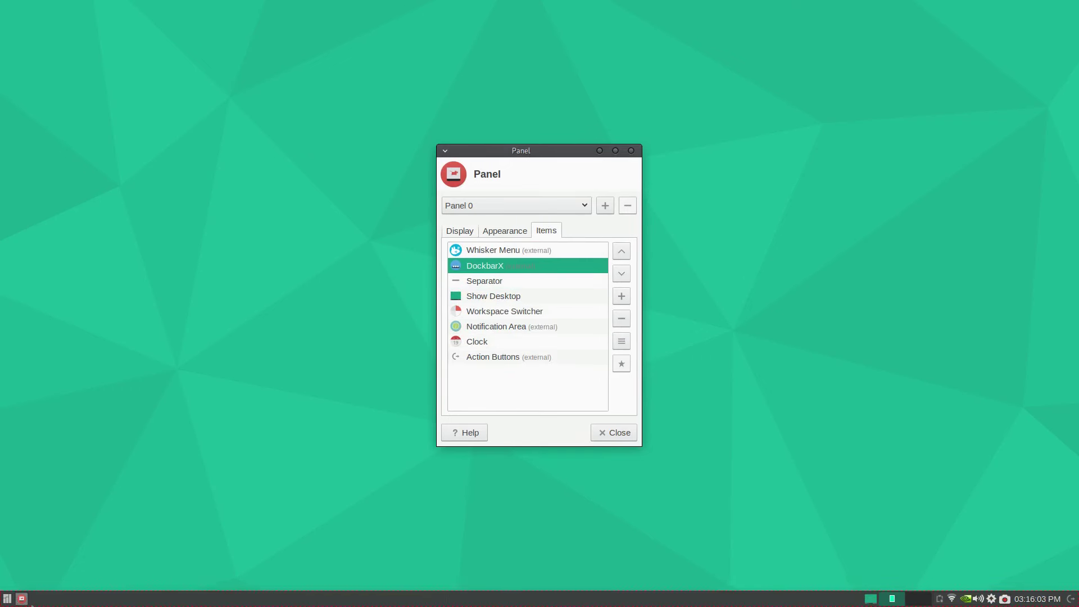
click(622, 433)
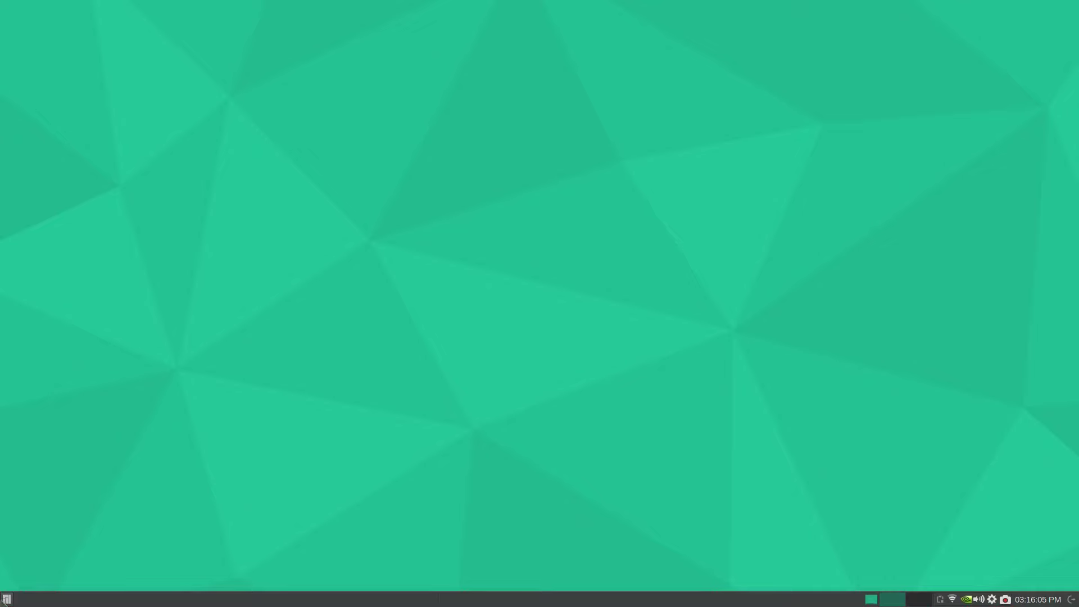
- Launch Firefox, pin it to the DockbarX dock, and close its window
click(4, 600)
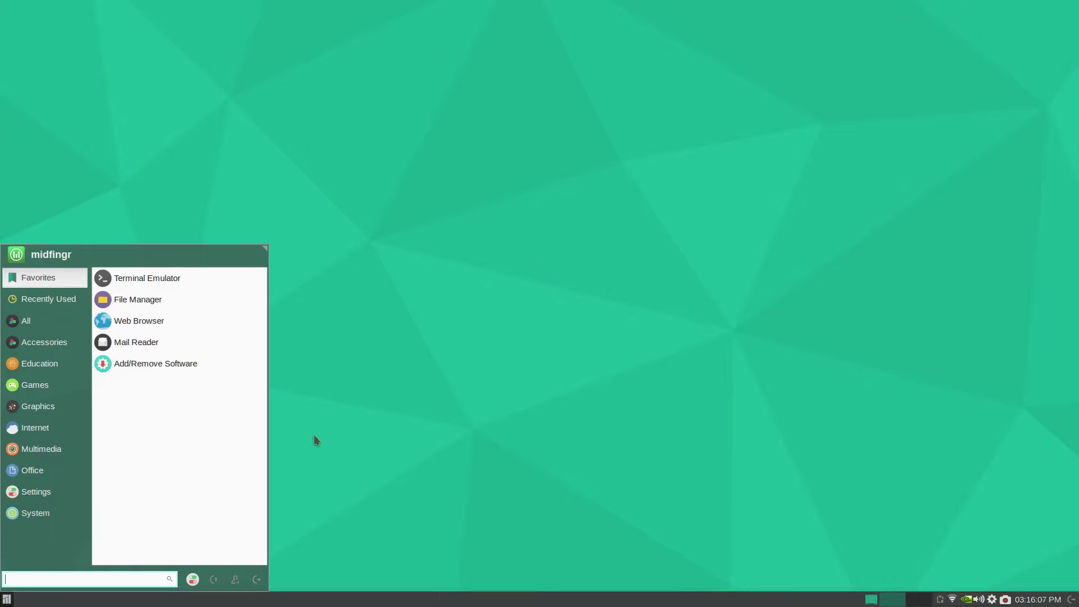
text(fir)
key(Return)
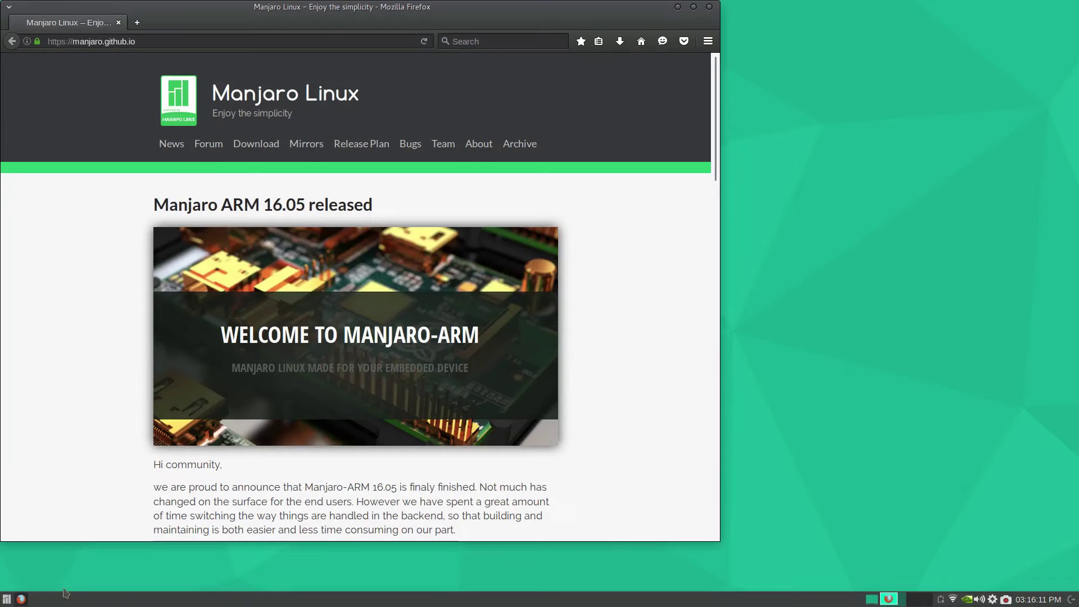
right_click(23, 599)
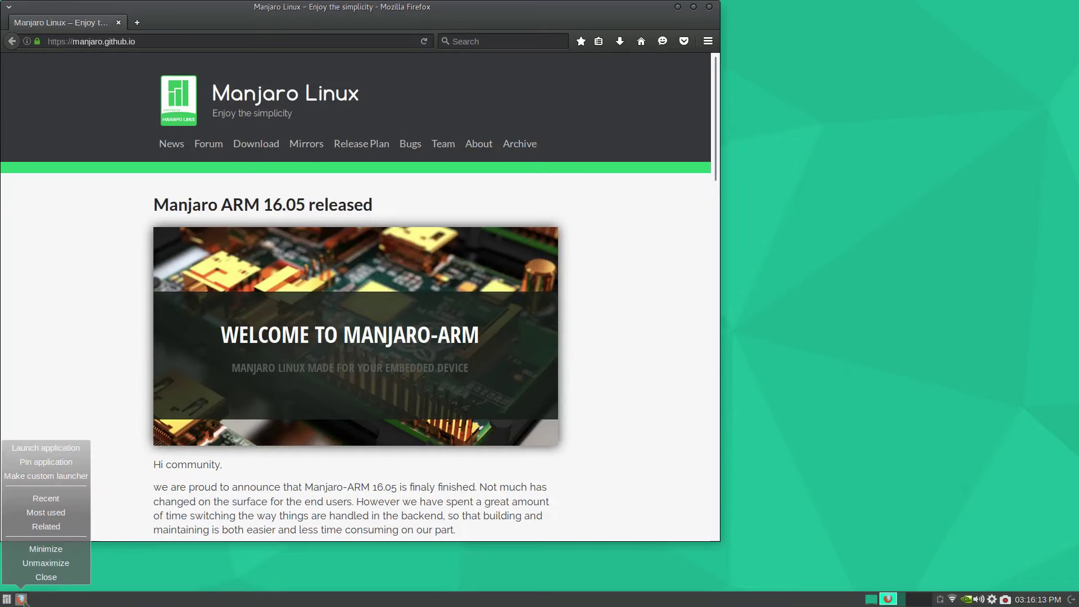
click(48, 462)
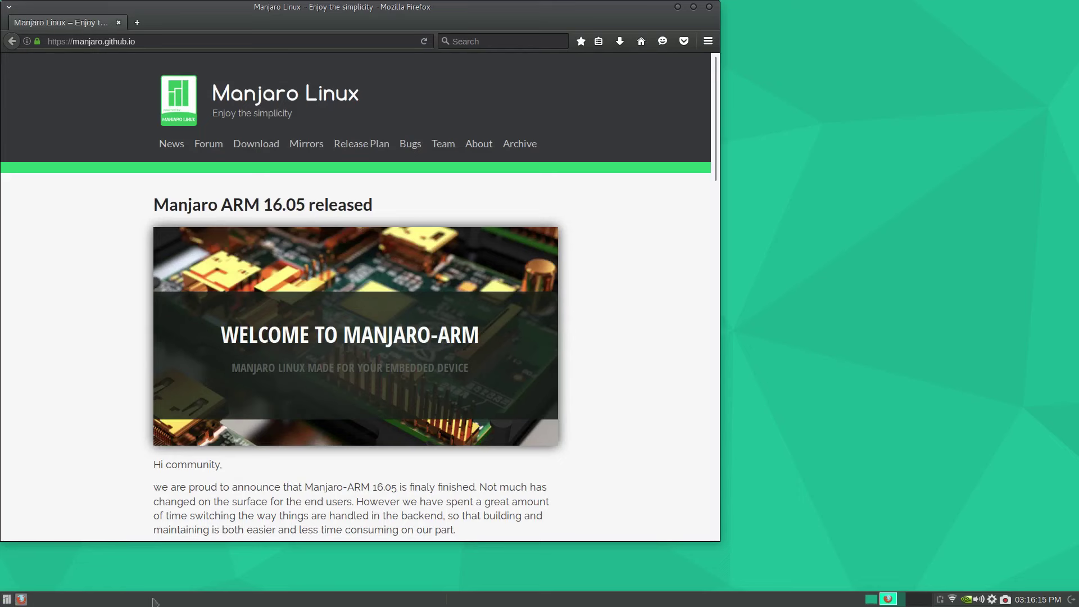
click(710, 7)
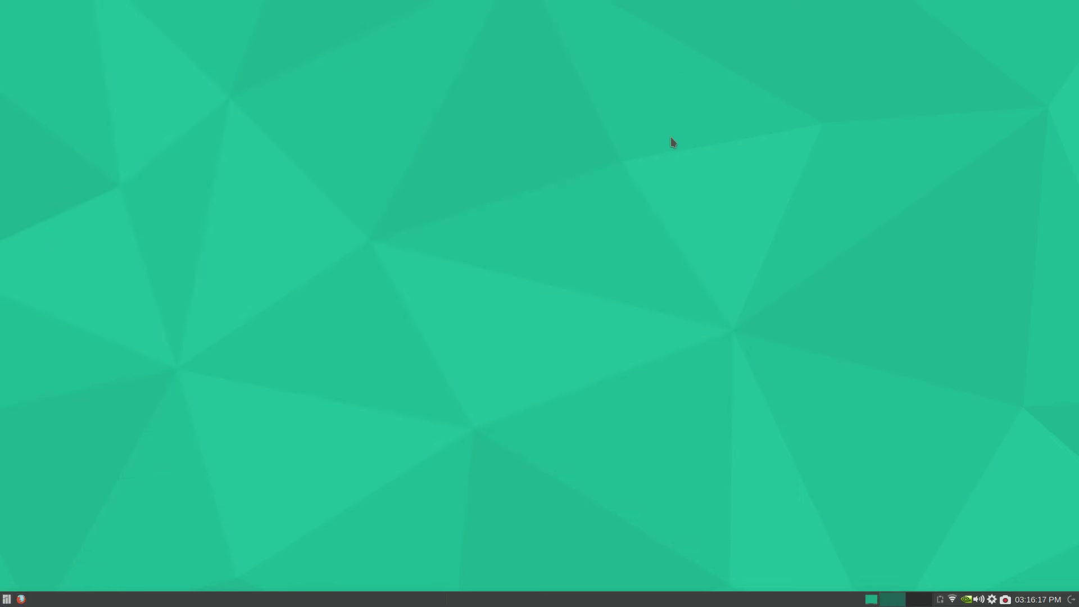
- Check the file manager's dock entry, then open Terminal and pin it to the dock
key(super+e)
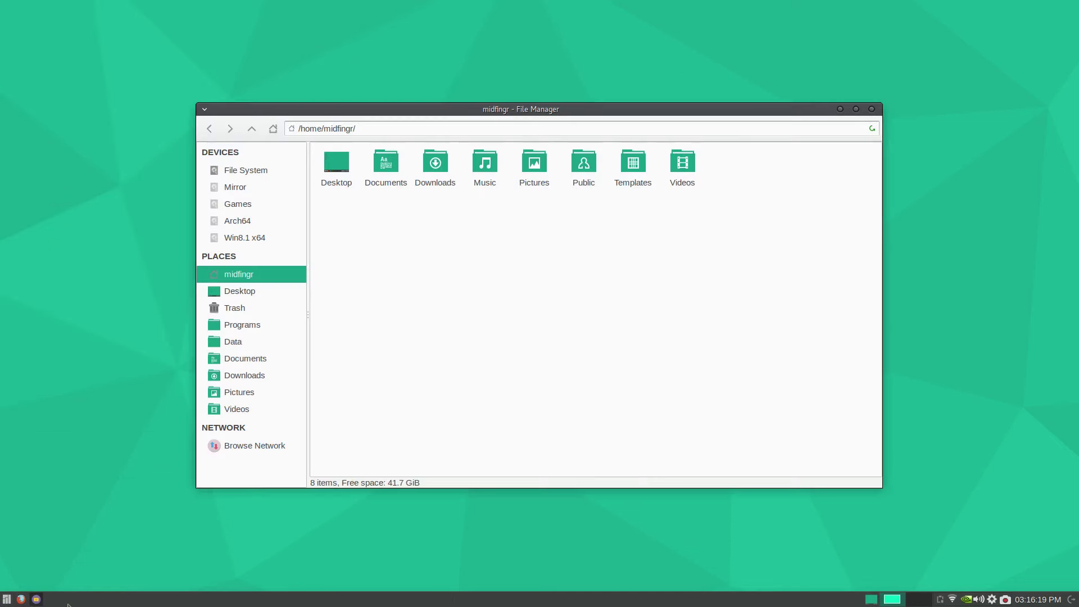
right_click(36, 599)
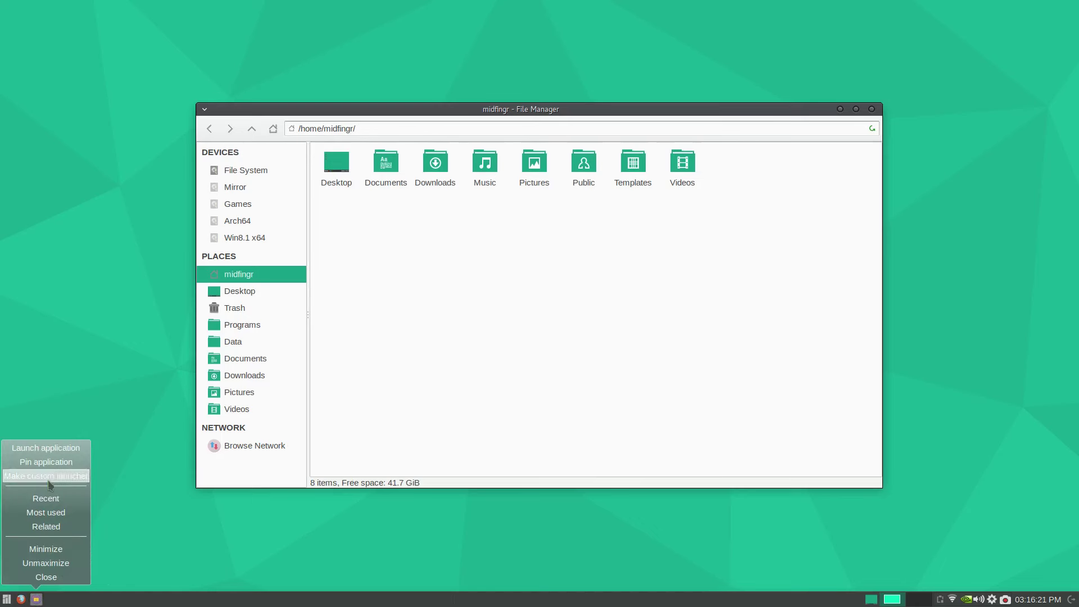
click(208, 455)
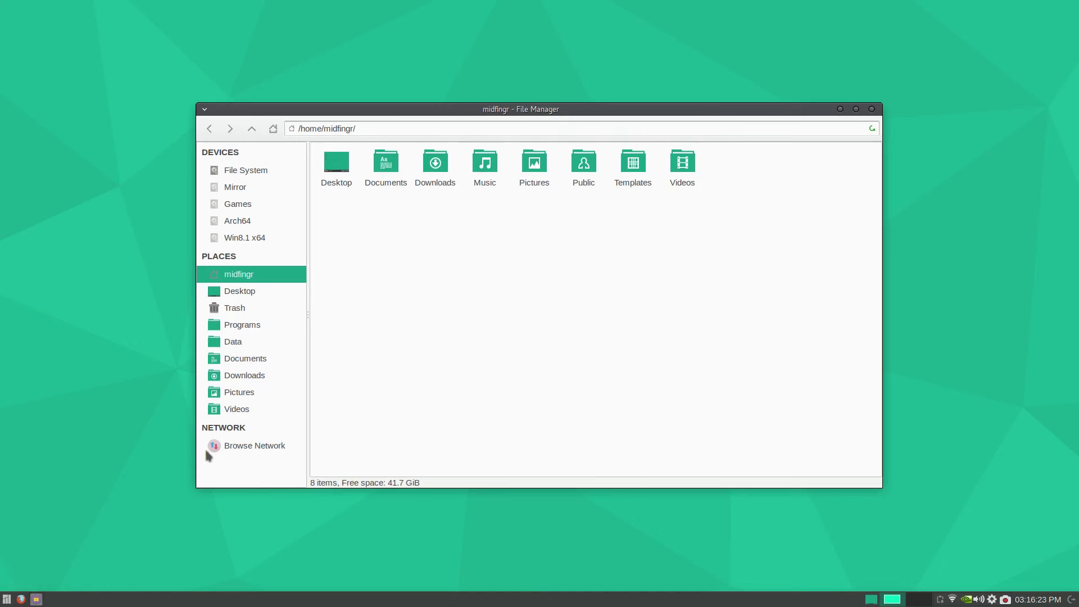
key(ctrl+q)
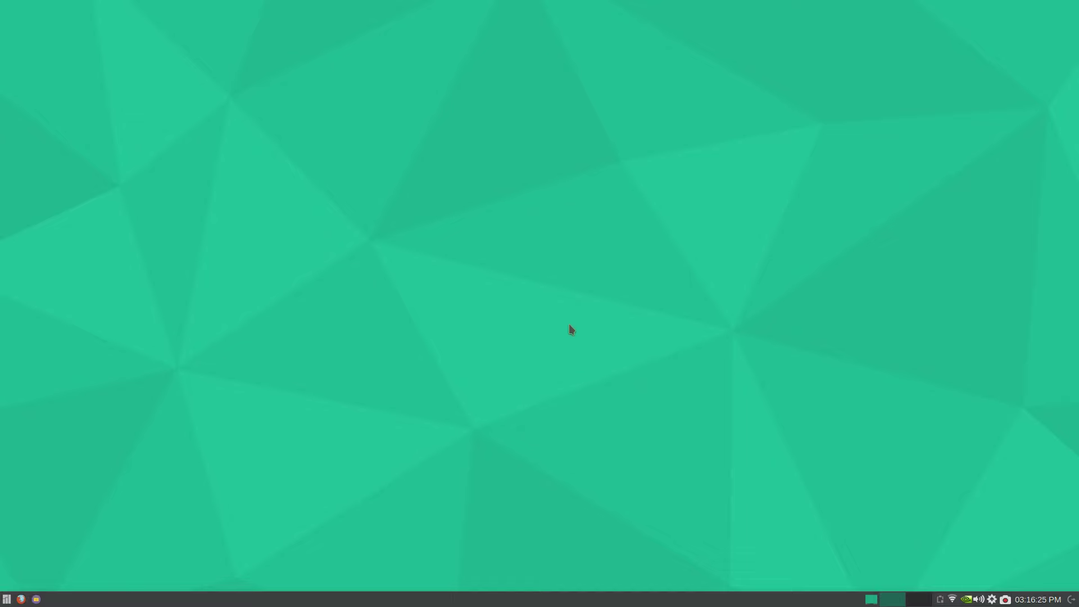
key(ctrl+alt+t)
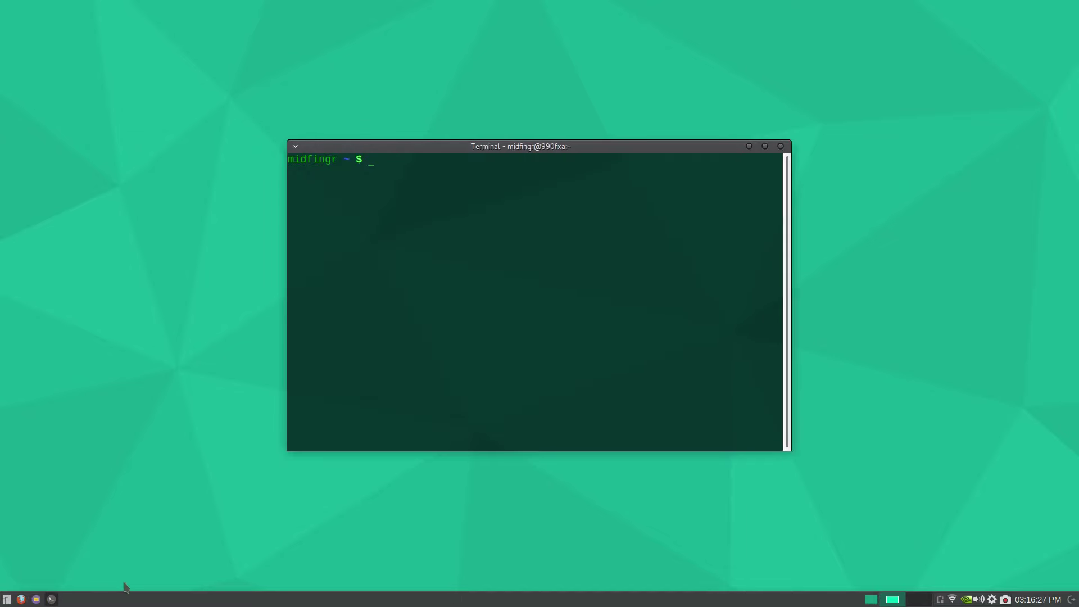
right_click(55, 600)
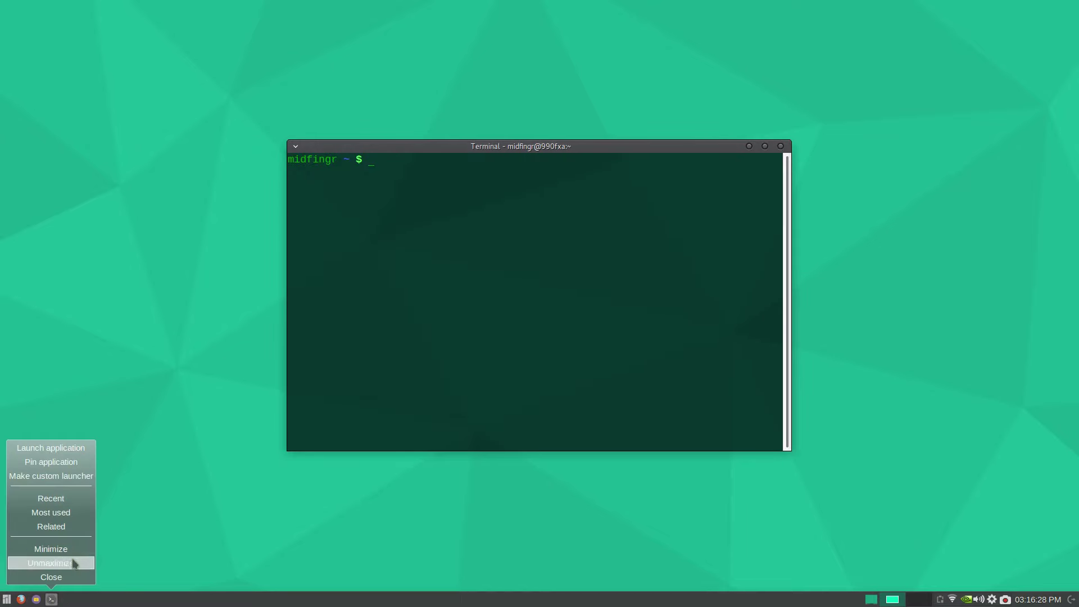
click(61, 462)
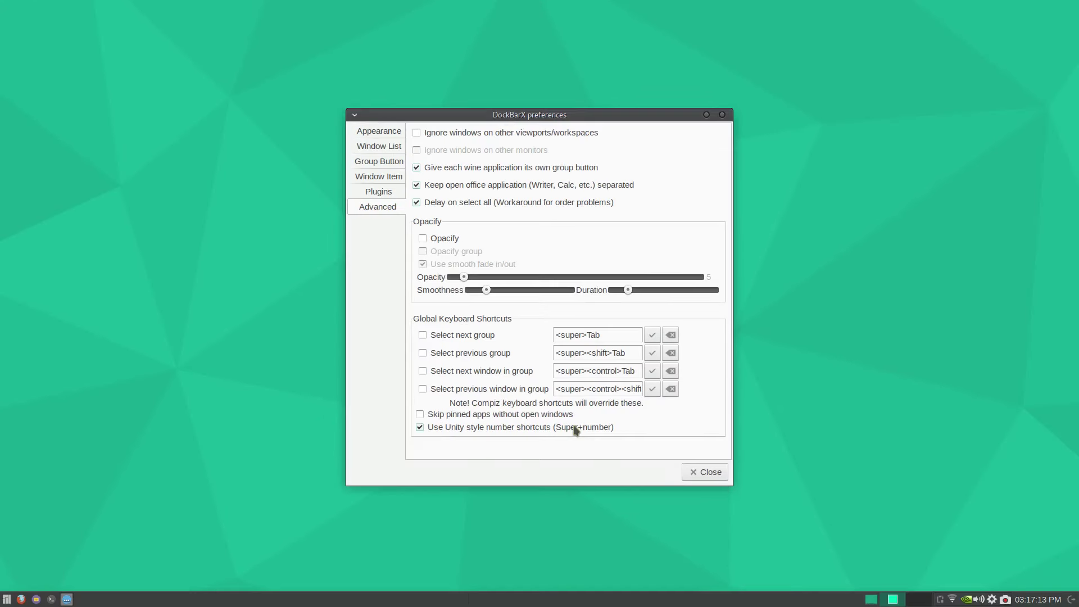
- Tick 'Use Unity style number shortcuts (Super+number)' and close DockBarX preferences
click(292, 396)
click(706, 472)
- Delete the Super R xfce4-popup-whiskermenu application shortcut, keeping Super L, and close Keyboard settings
key(super)
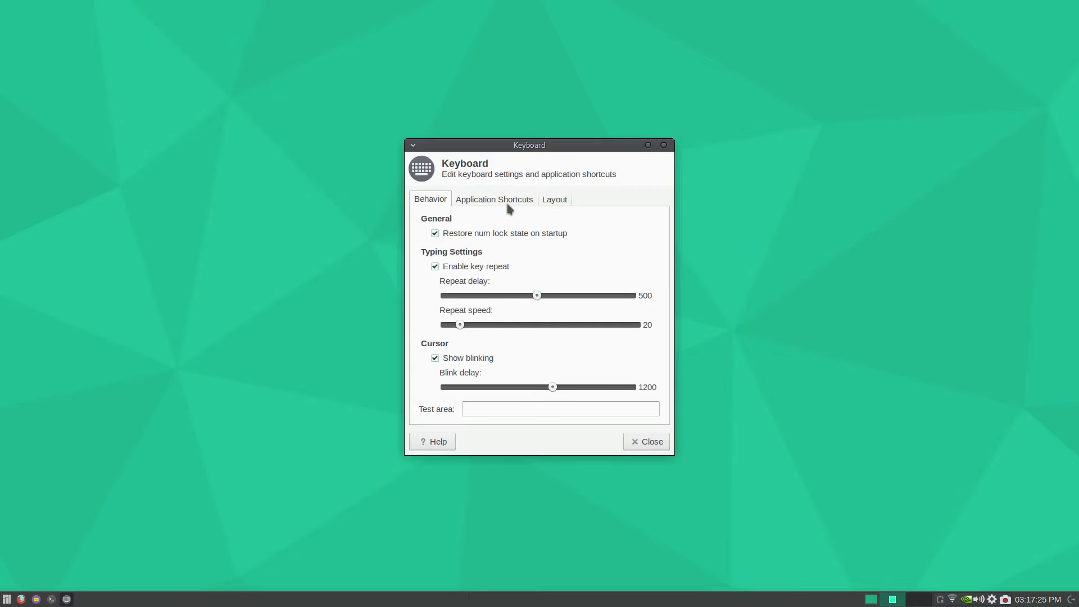
click(508, 206)
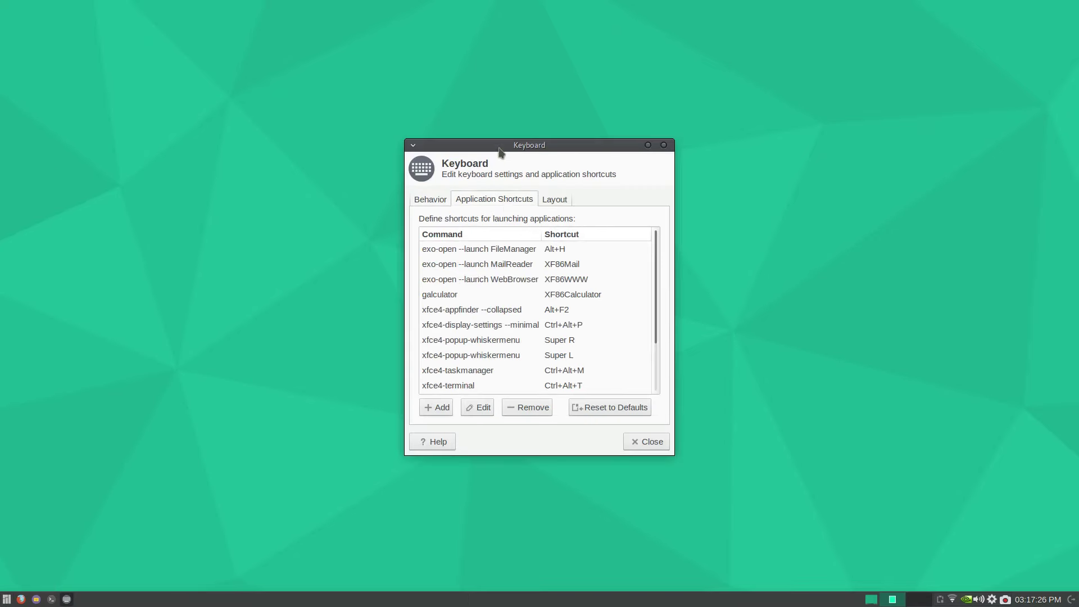
drag(497, 148, 450, 5)
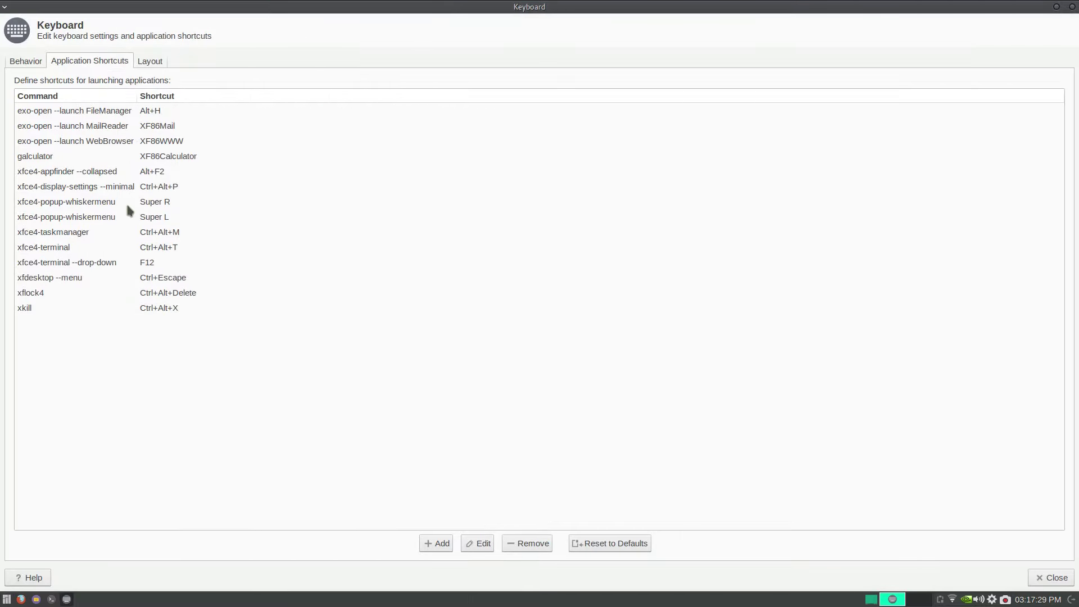
click(90, 218)
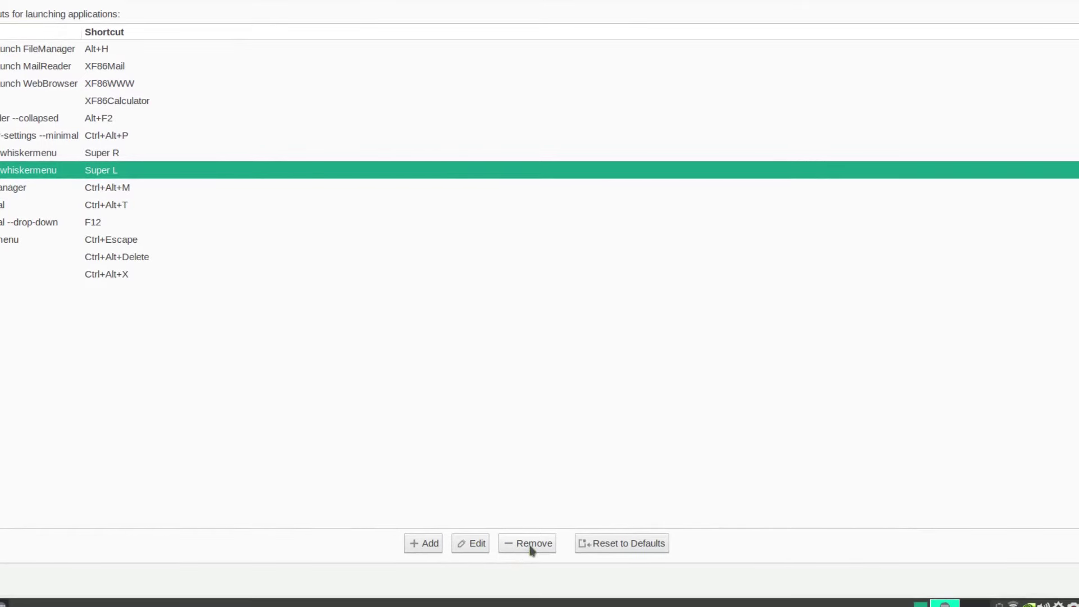
click(50, 157)
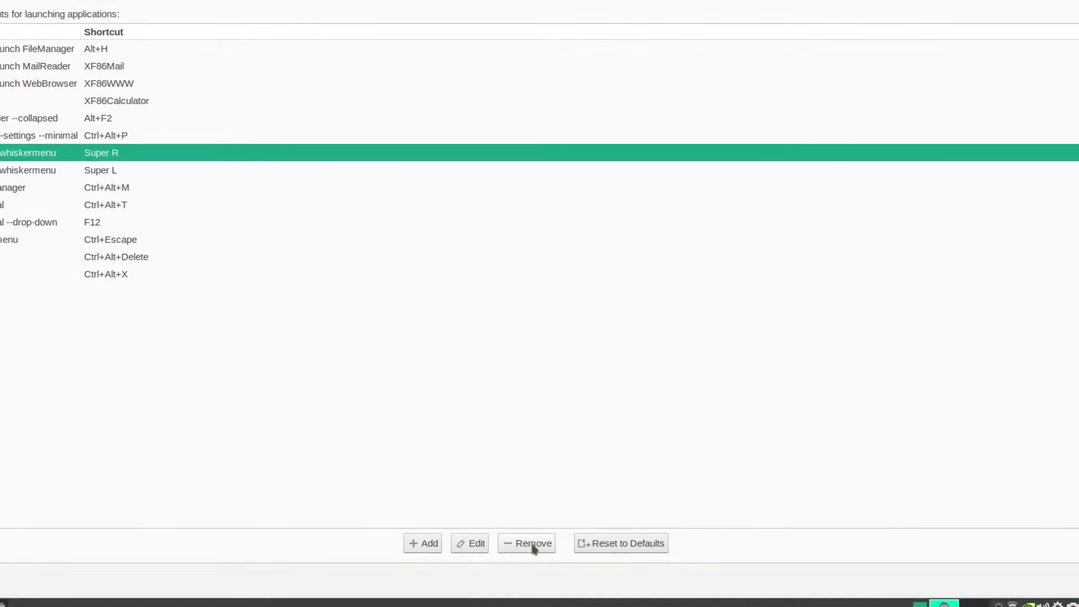
click(587, 592)
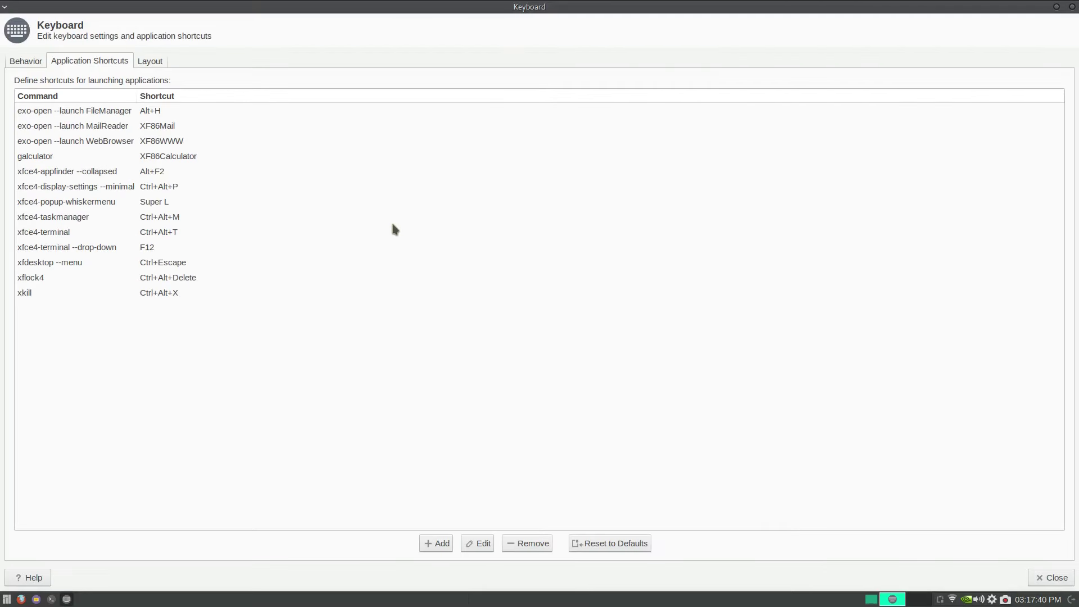
key(alt+F4)
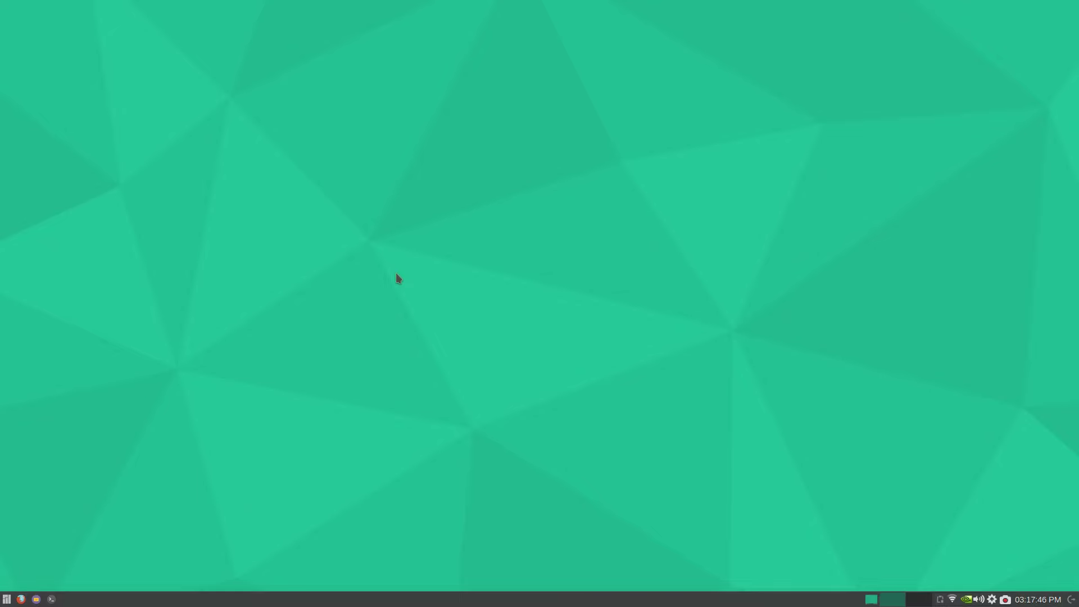
- Test Super+W and Super+E launching Firefox and the file manager, then show the desktop
key(super+w)
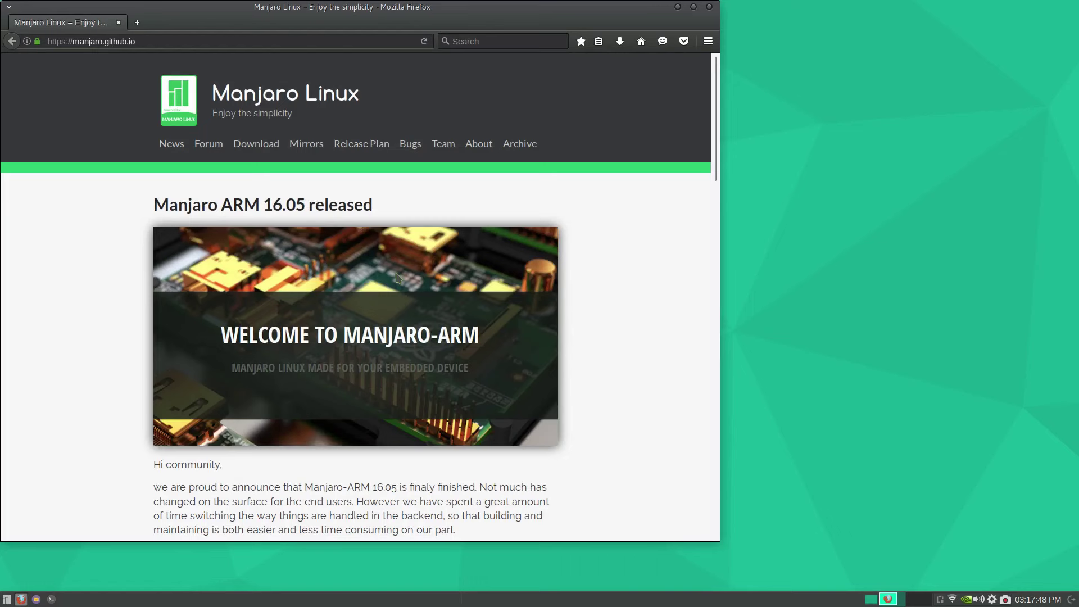
key(super+e)
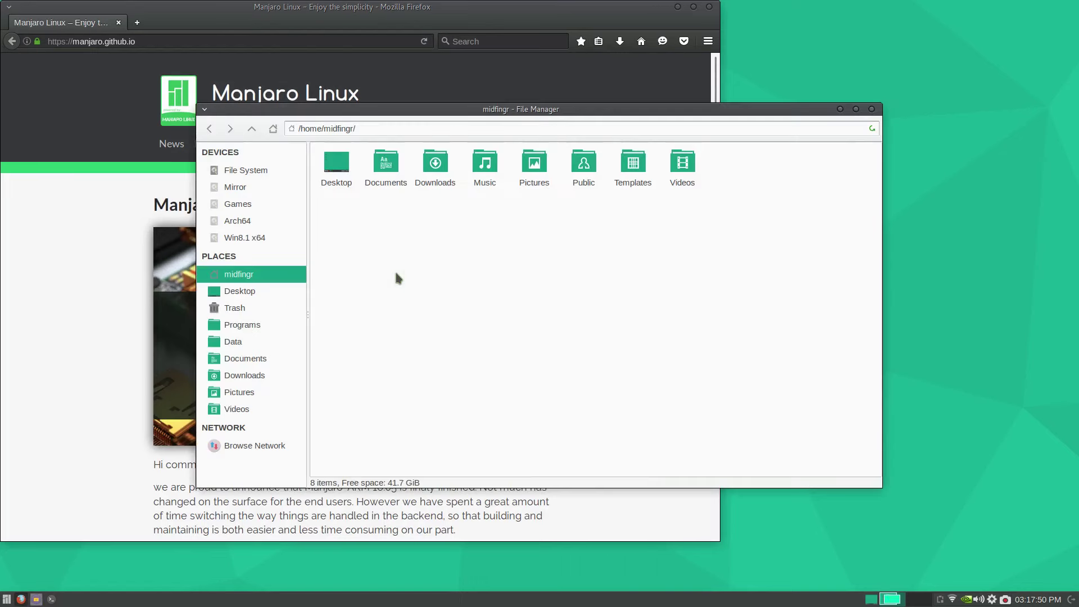
key(ctrl+alt+d)
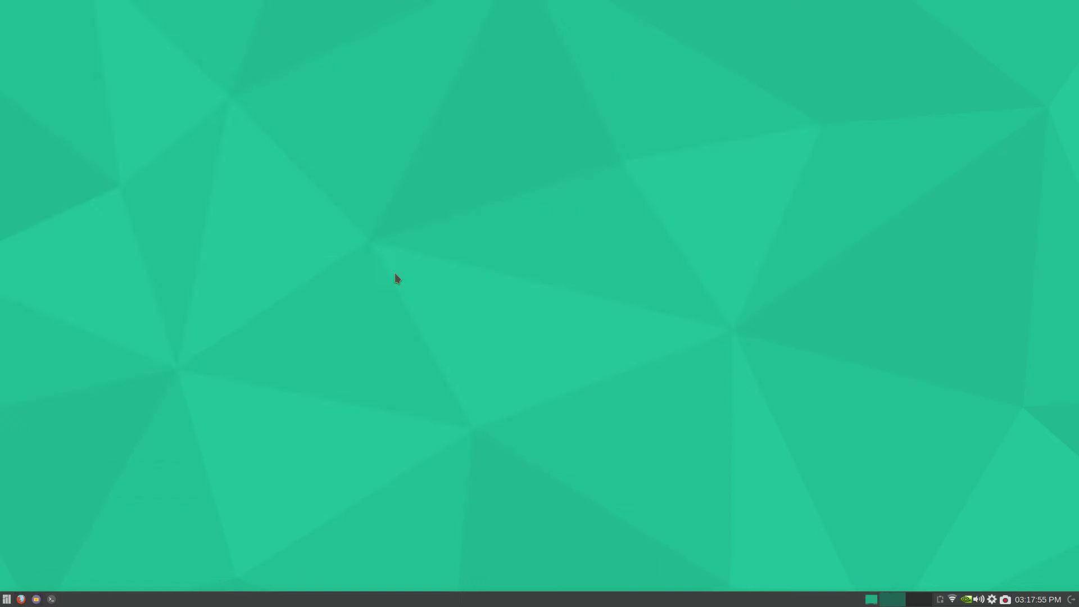
key(super)
- Open Panel settings and raise Panel 0's row size from 27 to 38 pixels
text(pa)
key(Return)
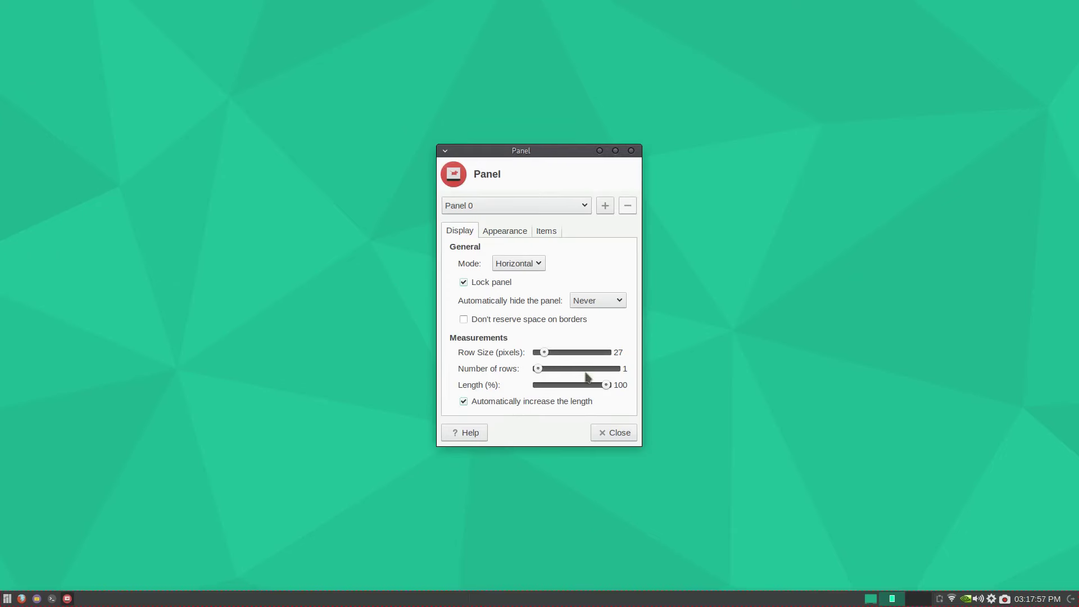
click(566, 352)
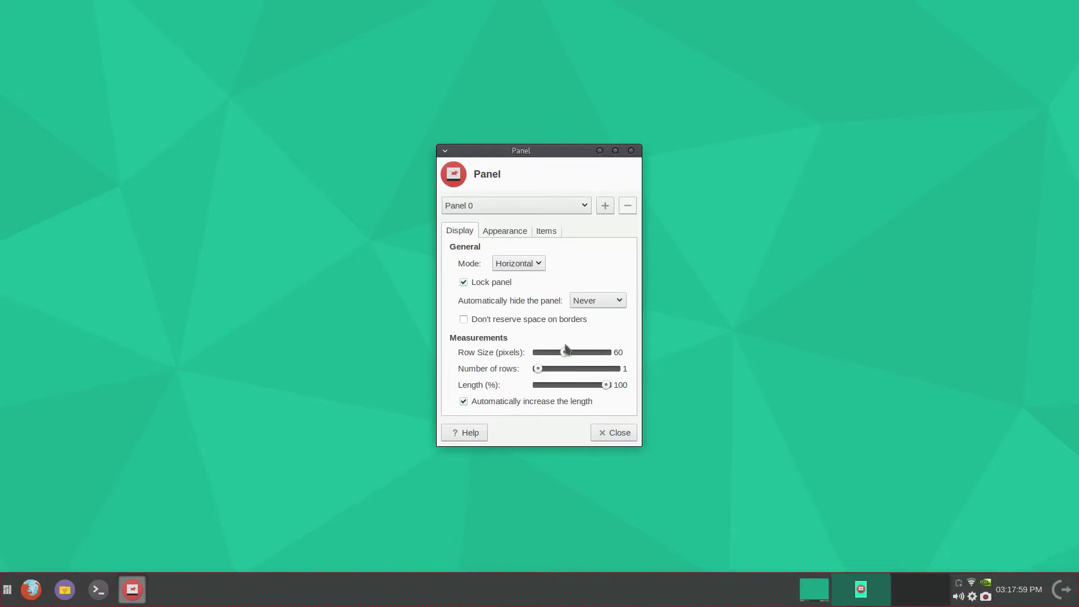
scroll(566, 349, down, 6)
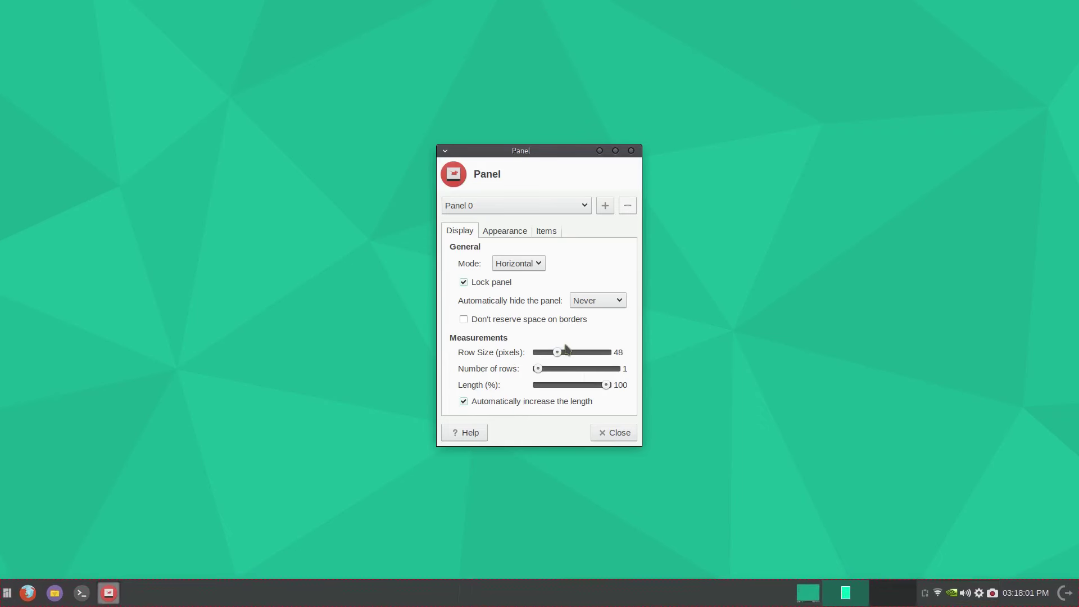
scroll(566, 345, down, 5)
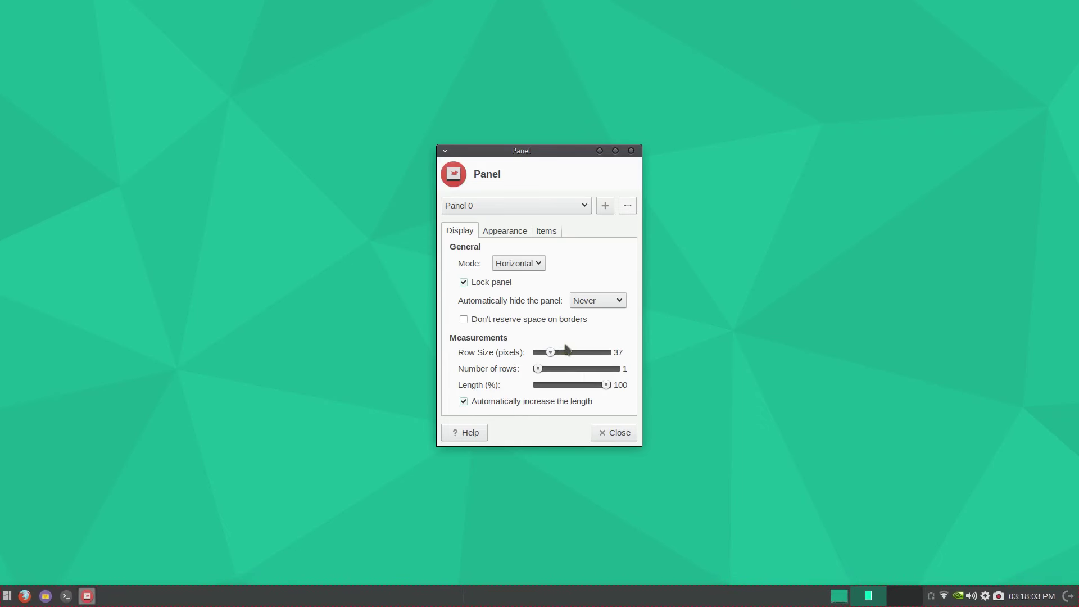
scroll(565, 347, up, 1)
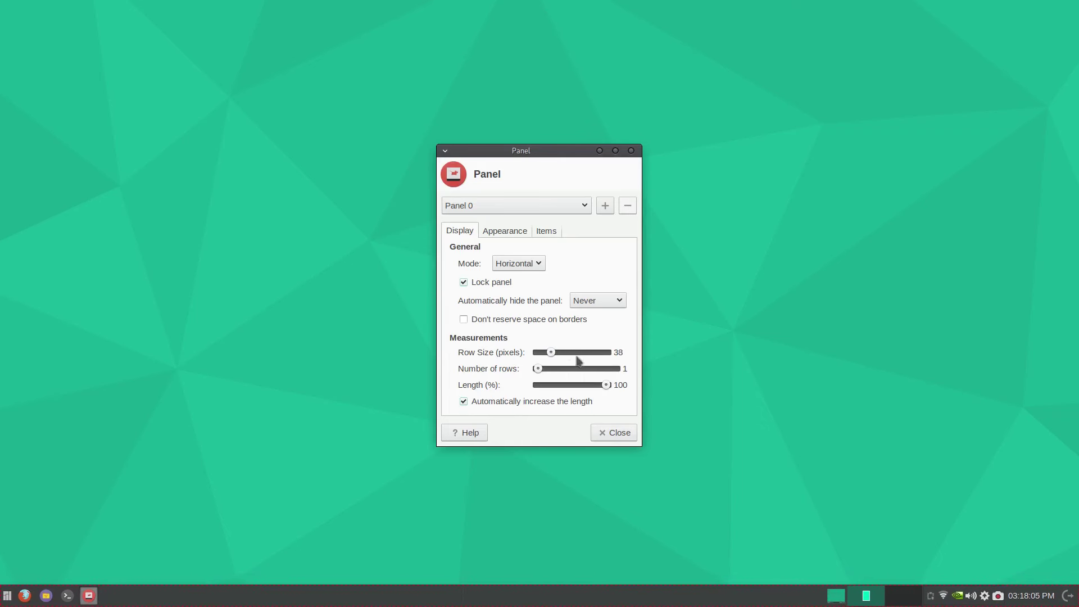
click(629, 435)
click(67, 596)
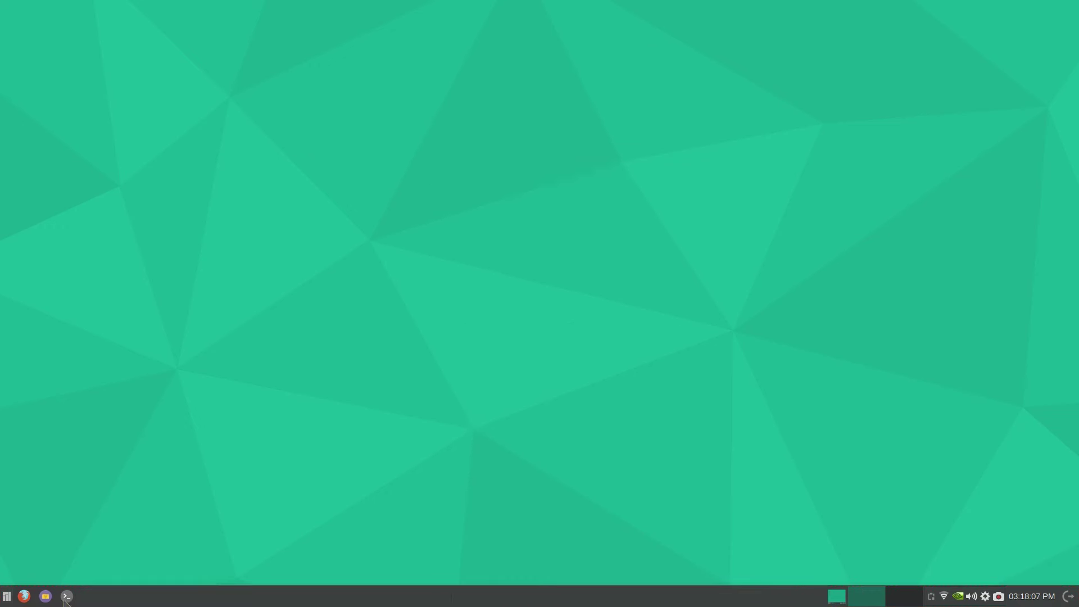
mouse_move(67, 595)
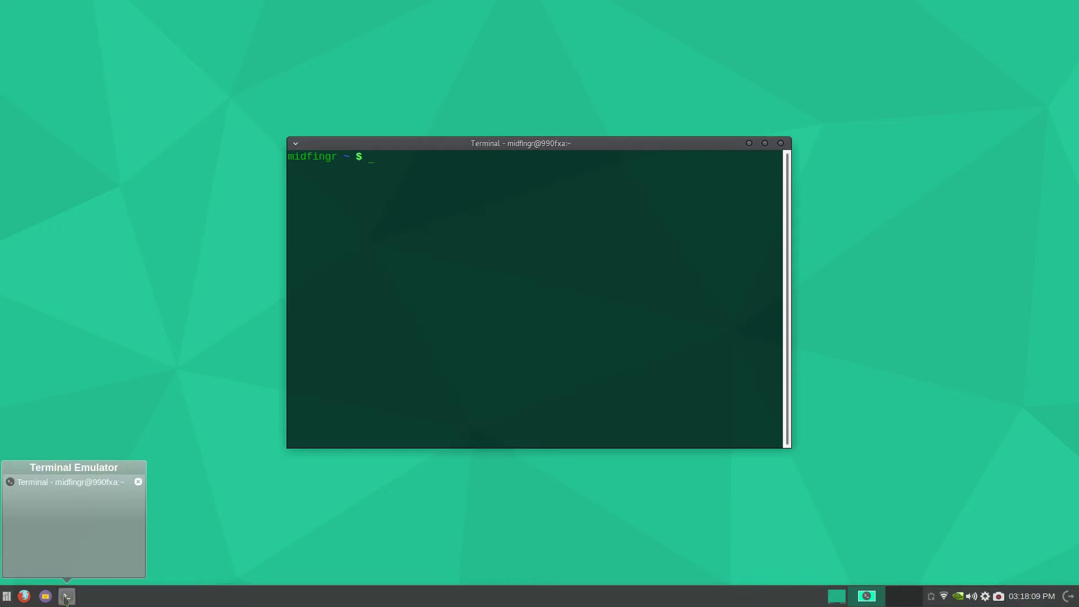
click(65, 524)
click(73, 528)
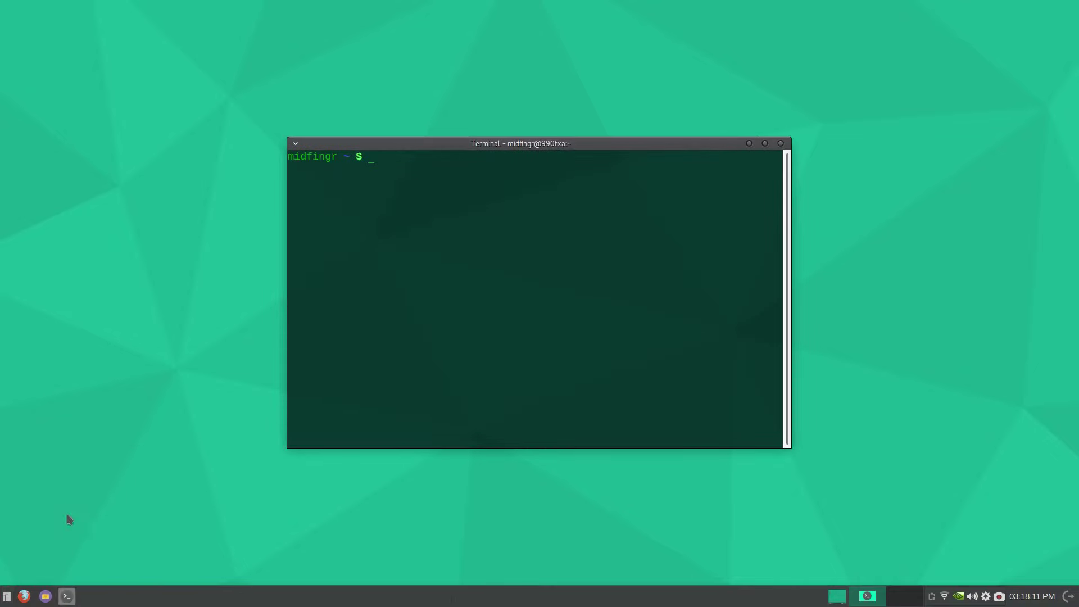
click(138, 482)
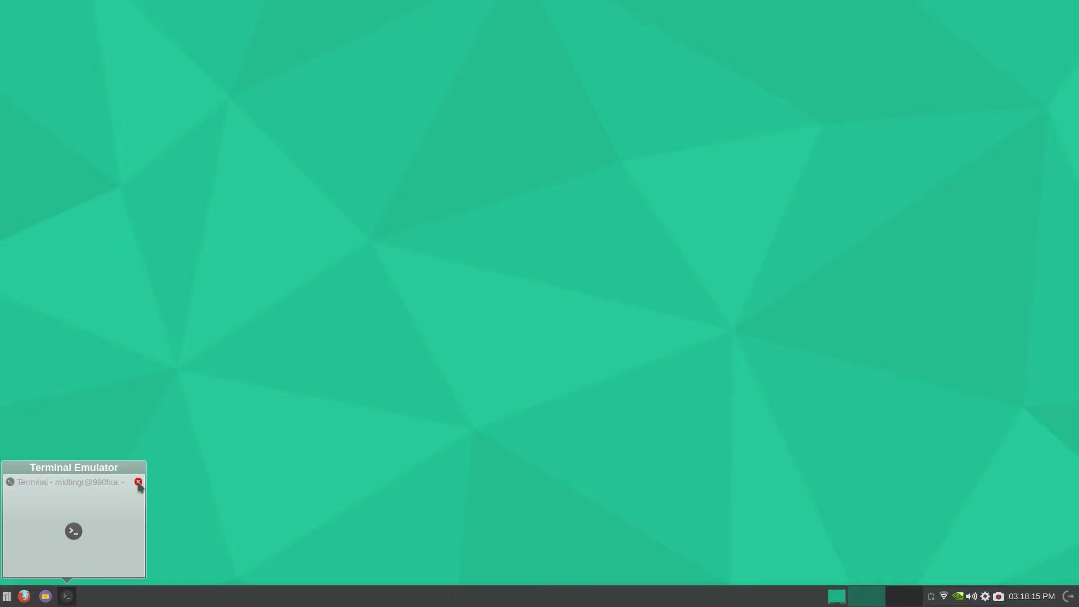
click(138, 482)
right_click(615, 262)
click(453, 253)
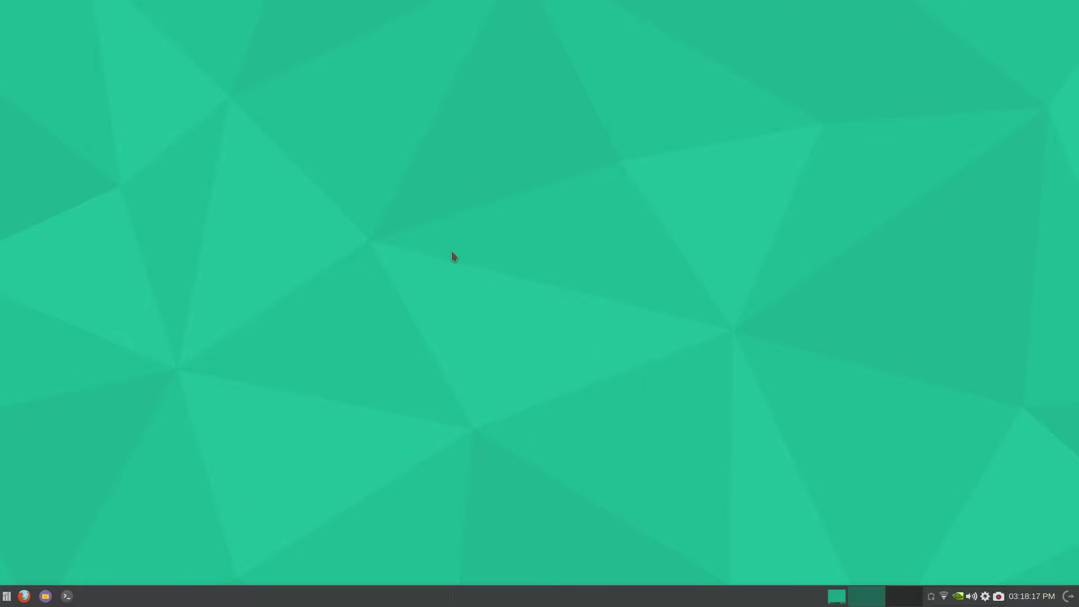